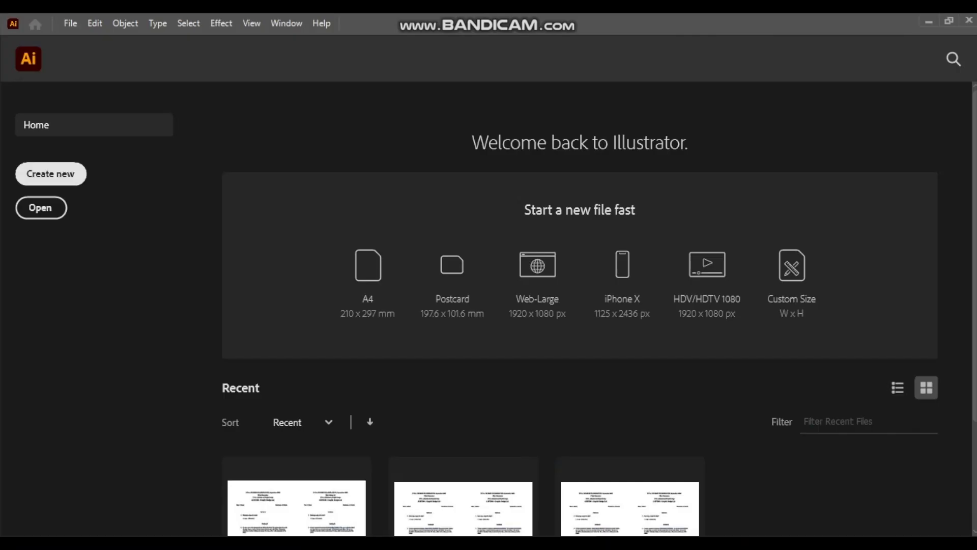
Start a new document from the Home screen with the A4 preset selected
{"action": "left_click", "coordinate": [50, 174]}
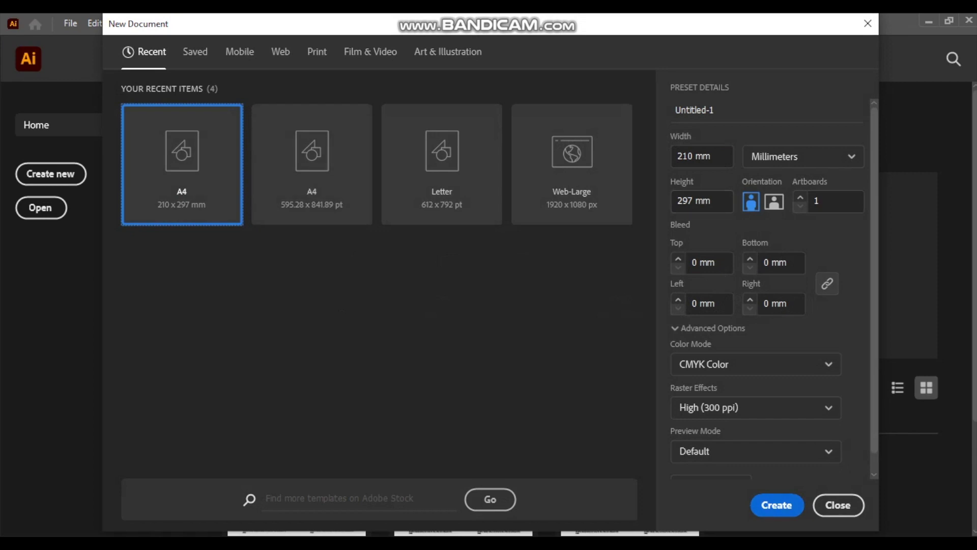
Create a landscape A4 document (297 × 210 mm) and bring up the freehand drawing tools
{"action": "left_click", "coordinate": [774, 202]}
{"action": "key", "text": "Return"}
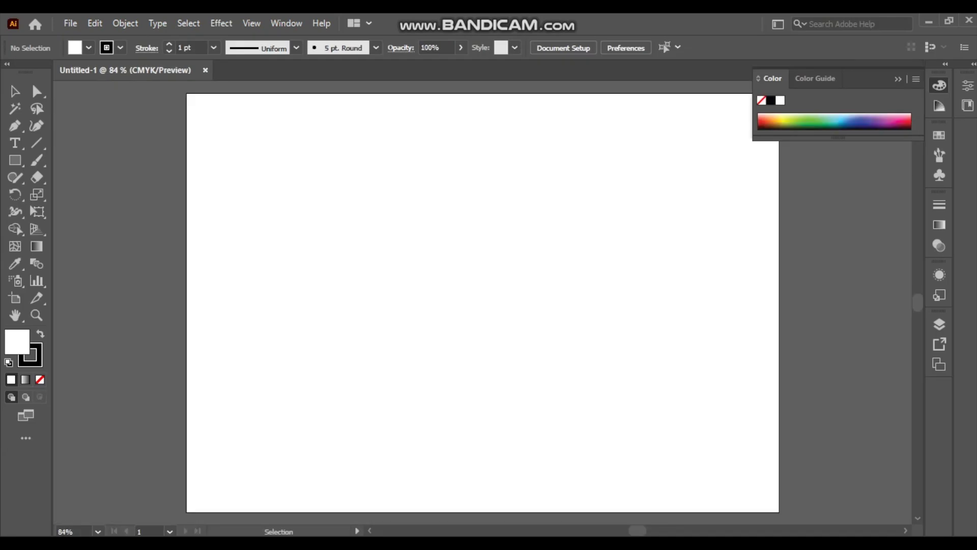
{"action": "left_click", "coordinate": [898, 79]}
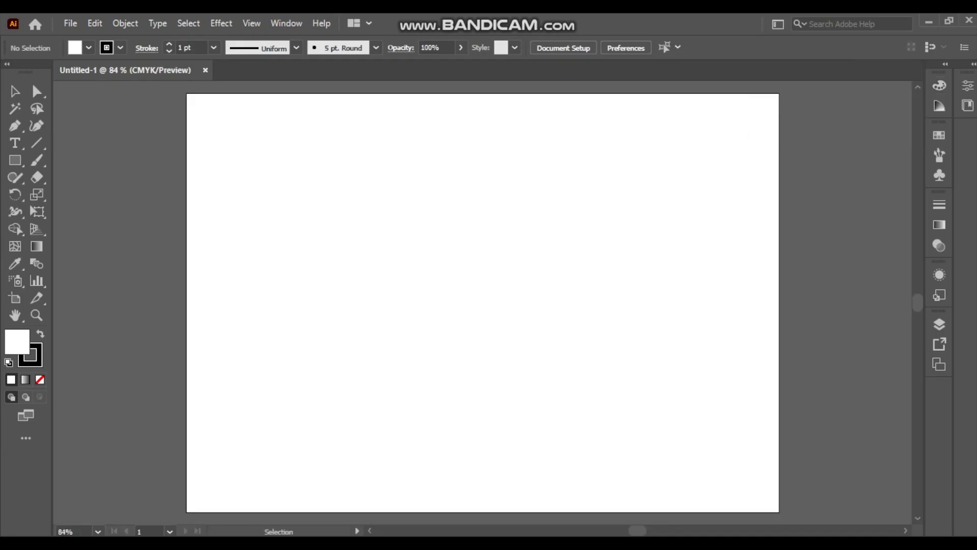
{"action": "left_click_drag", "start_coordinate": [482, 302], "coordinate": [461, 306]}
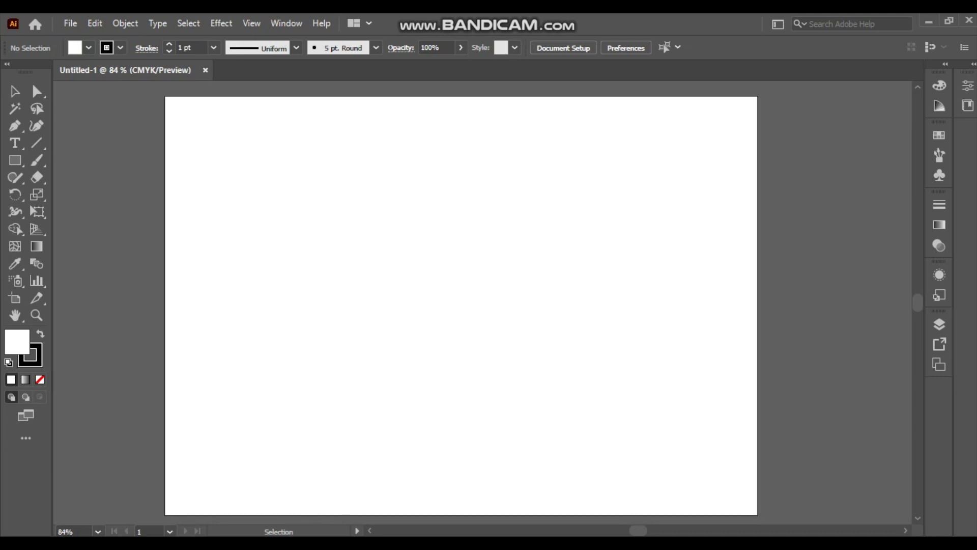
{"action": "left_click", "coordinate": [15, 178]}
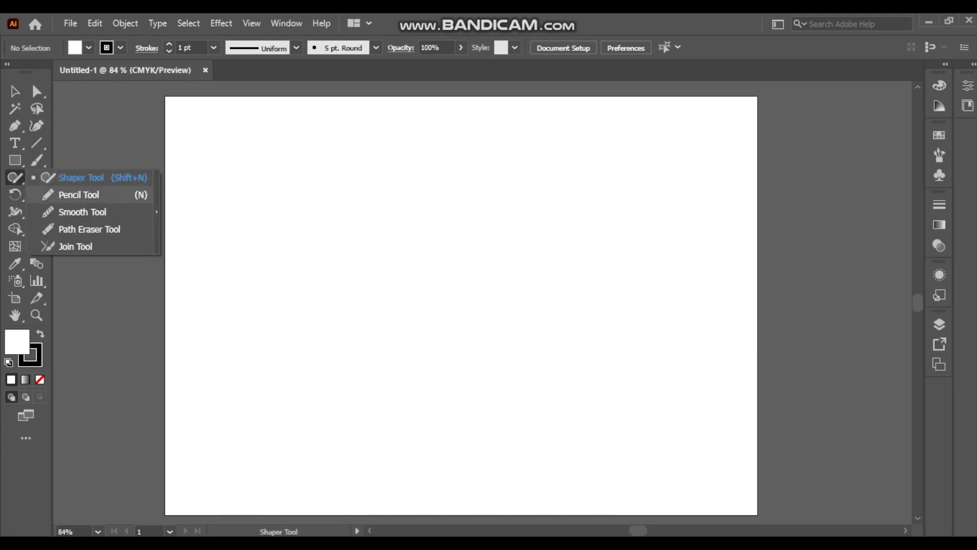
With the Pencil tool, draw a triangular roof gable and an adjoining sloping roof panel
{"action": "left_click", "coordinate": [78, 194]}
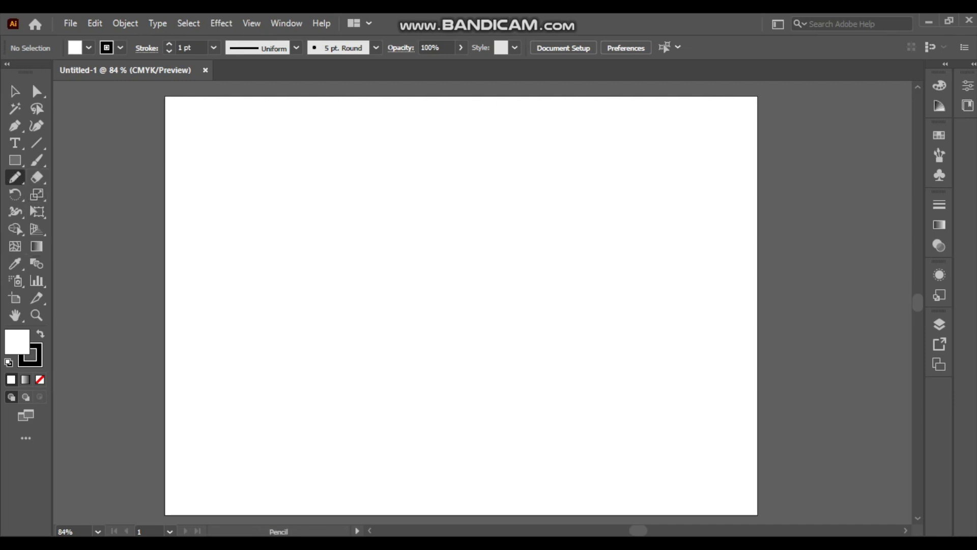
{"action": "left_click_drag", "start_coordinate": [415, 278], "coordinate": [438, 307]}
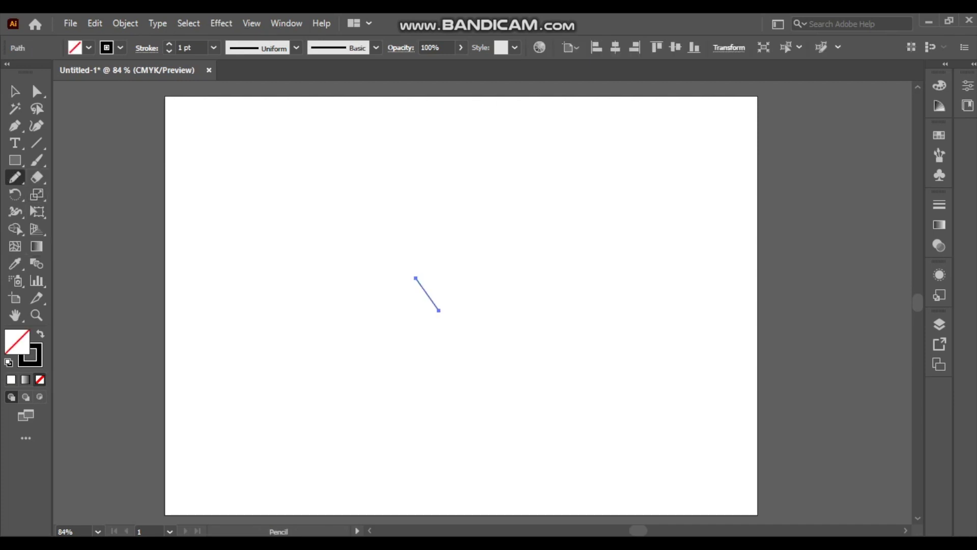
{"action": "key", "text": "ctrl+z"}
{"action": "left_click_drag", "start_coordinate": [425, 261], "coordinate": [481, 233]}
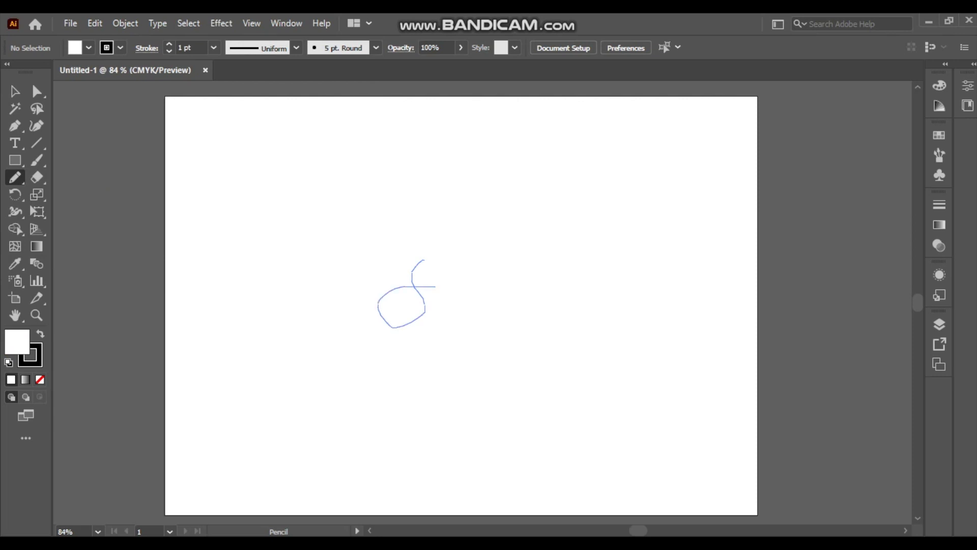
{"action": "key", "text": "ctrl+z"}
{"action": "scroll", "coordinate": [462, 306], "scroll_direction": "up", "scroll_amount": 1}
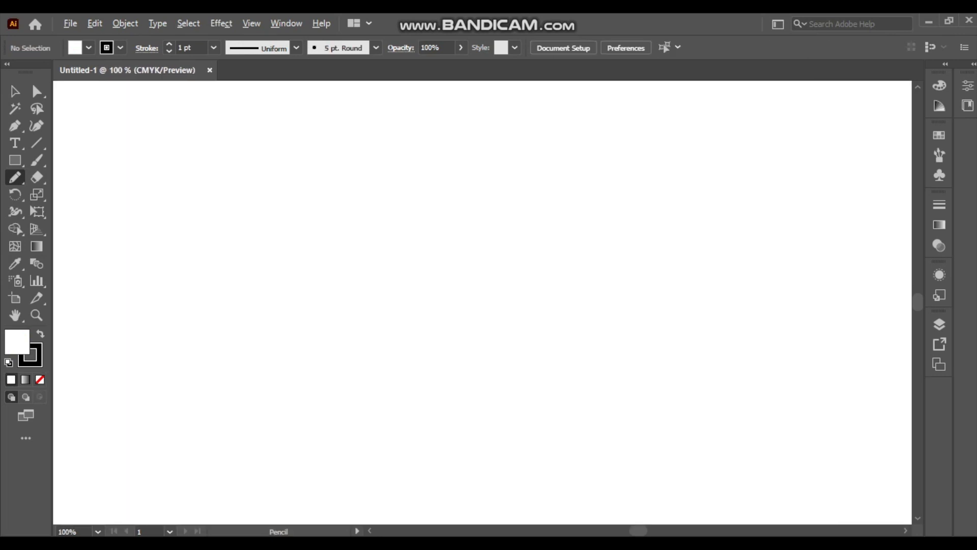
{"action": "mouse_move", "coordinate": [463, 214]}
{"action": "left_mouse_down"}
{"action": "mouse_move", "coordinate": [448, 298]}
{"action": "mouse_move", "coordinate": [589, 307]}
{"action": "mouse_move", "coordinate": [464, 214]}
{"action": "left_mouse_up"}
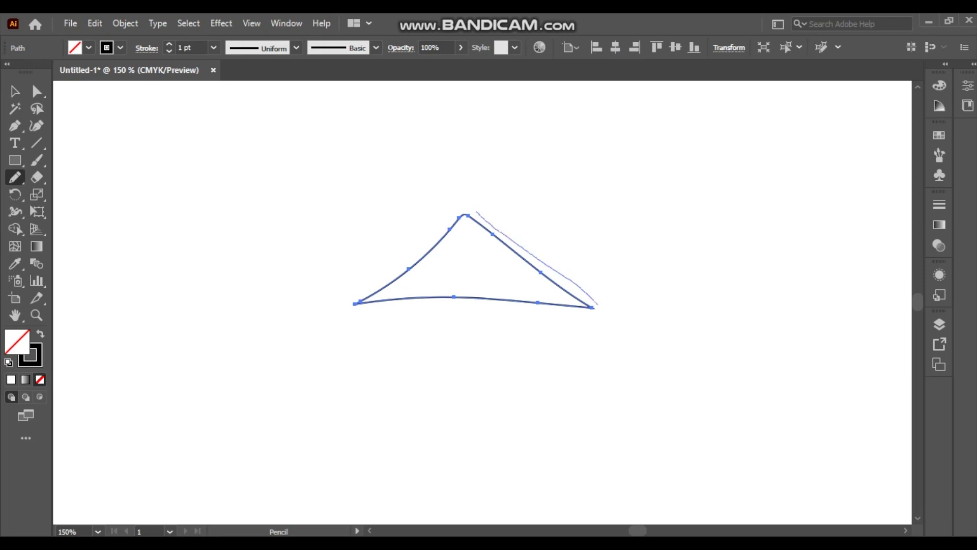
{"action": "mouse_move", "coordinate": [599, 305]}
{"action": "left_mouse_down"}
{"action": "mouse_move", "coordinate": [818, 278]}
{"action": "mouse_move", "coordinate": [729, 216]}
{"action": "mouse_move", "coordinate": [483, 219]}
{"action": "mouse_move", "coordinate": [441, 187]}
{"action": "left_mouse_up"}
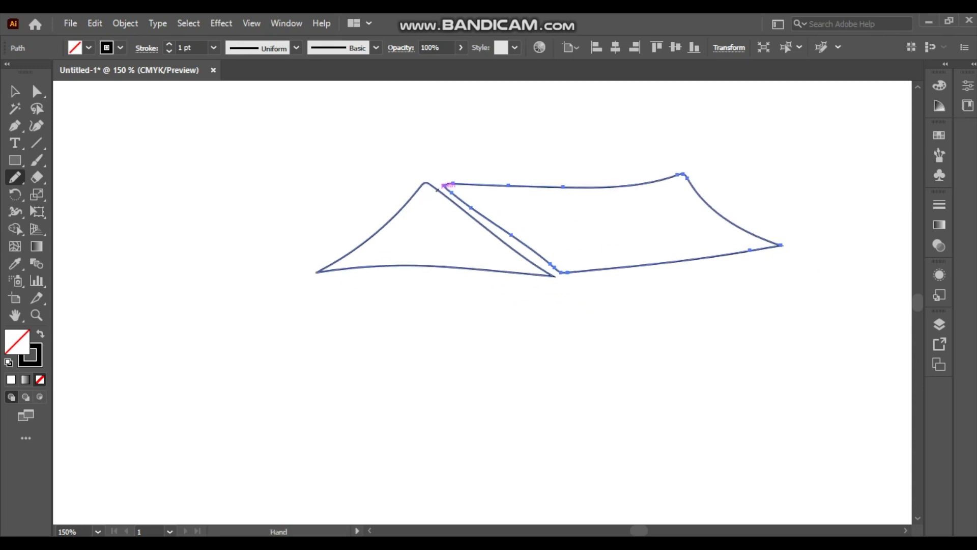
Move the roof panel, raise the gable, and stretch the panel's corner to the gable peak
{"action": "key", "text": "v"}
{"action": "key", "text": "ctrl+shift+a"}
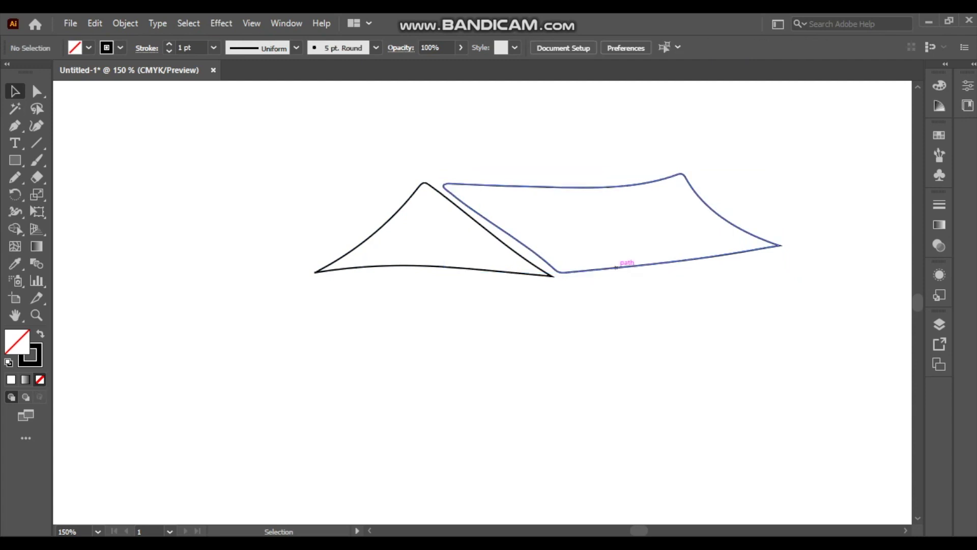
{"action": "left_click_drag", "start_coordinate": [619, 226], "coordinate": [596, 223]}
{"action": "left_click", "coordinate": [596, 223]}
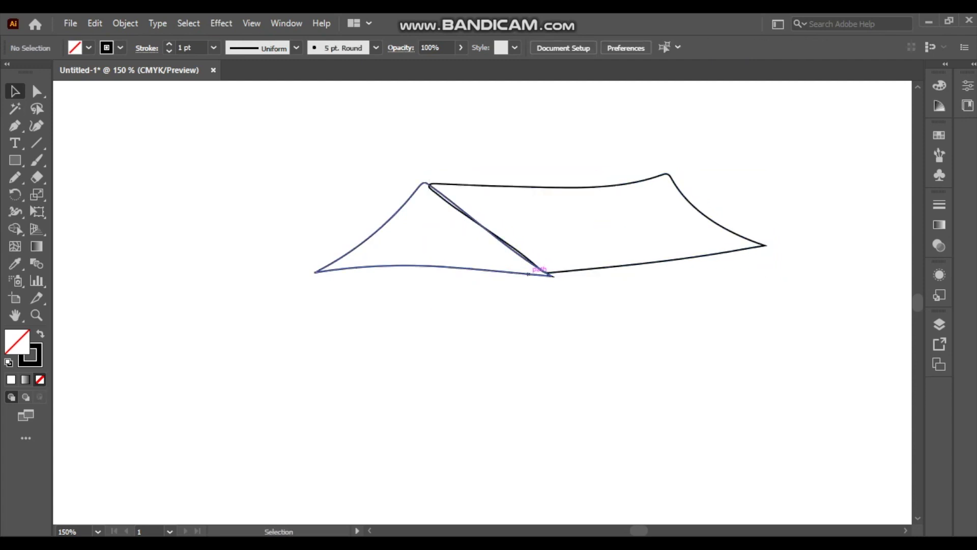
{"action": "left_click", "coordinate": [489, 229]}
{"action": "left_click_drag", "start_coordinate": [450, 271], "coordinate": [450, 265]}
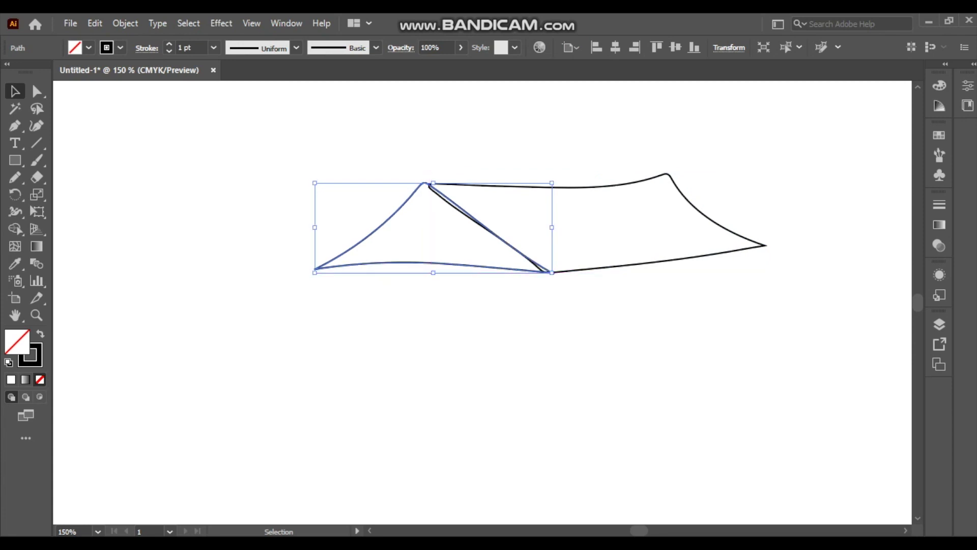
{"action": "left_click", "coordinate": [448, 229]}
{"action": "left_click", "coordinate": [446, 184]}
{"action": "left_click_drag", "start_coordinate": [430, 174], "coordinate": [422, 171]}
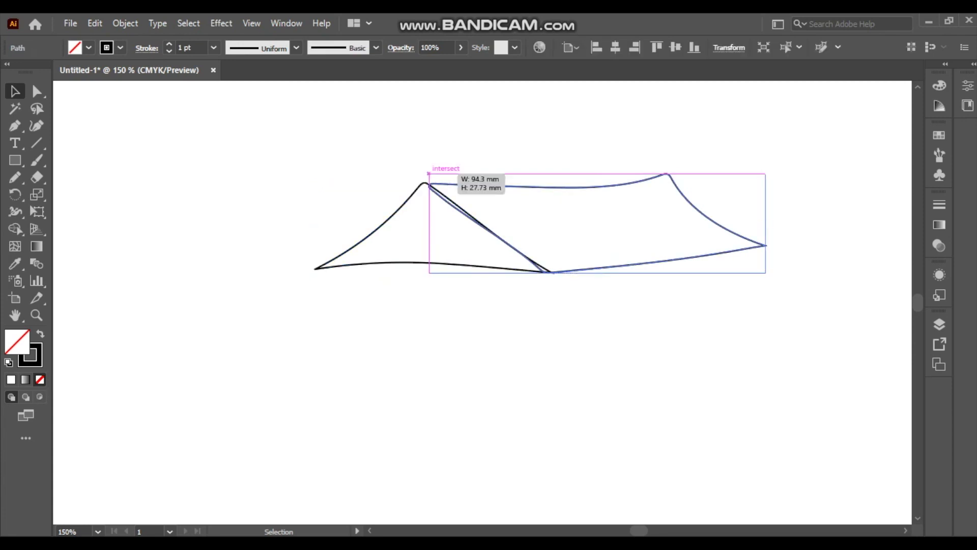
{"action": "left_click", "coordinate": [387, 331]}
{"action": "left_click_drag", "start_coordinate": [458, 331], "coordinate": [365, 291]}
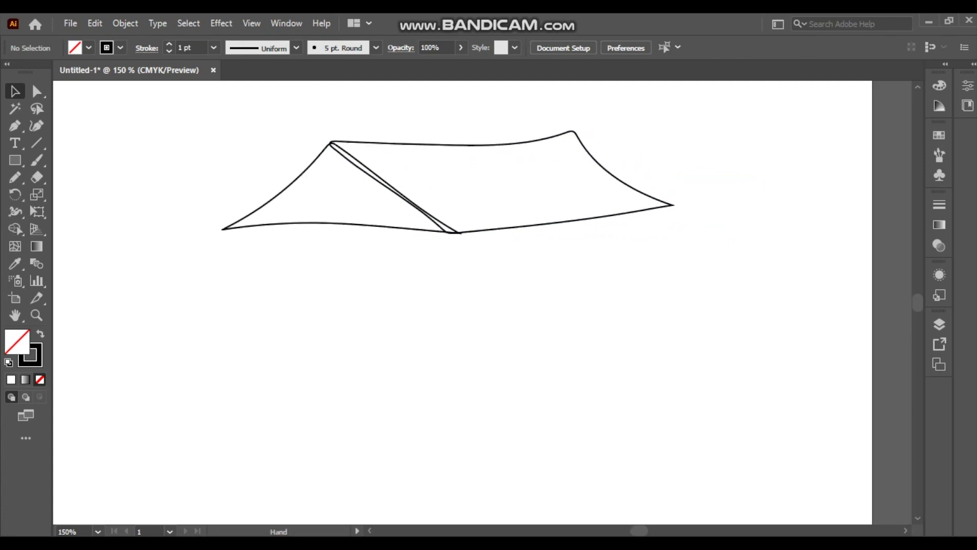
Draw the front wall under the gable and round its bottom corners with live corners
{"action": "key", "text": "n"}
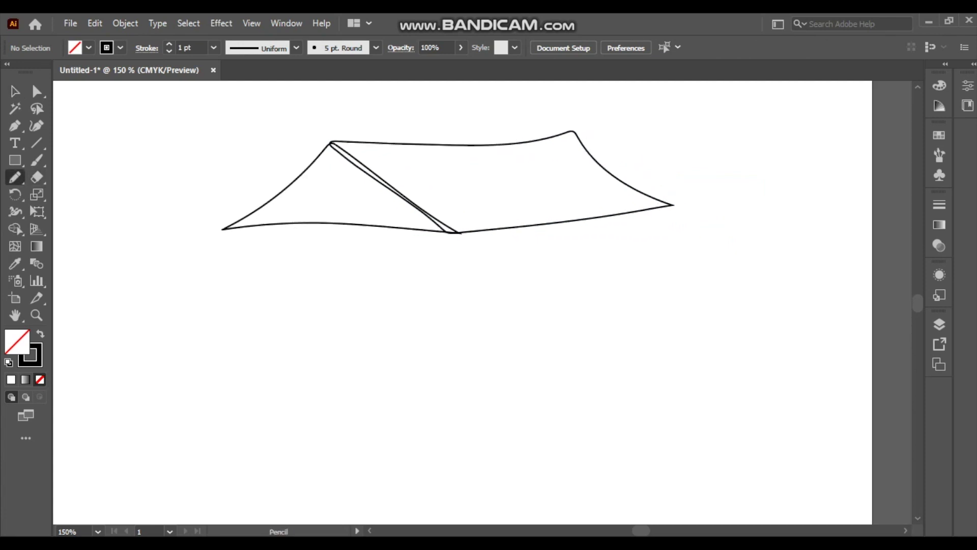
{"action": "mouse_move", "coordinate": [241, 224]}
{"action": "left_mouse_down"}
{"action": "mouse_move", "coordinate": [234, 374]}
{"action": "mouse_move", "coordinate": [456, 368]}
{"action": "mouse_move", "coordinate": [438, 225]}
{"action": "left_mouse_up"}
{"action": "key", "text": "v"}
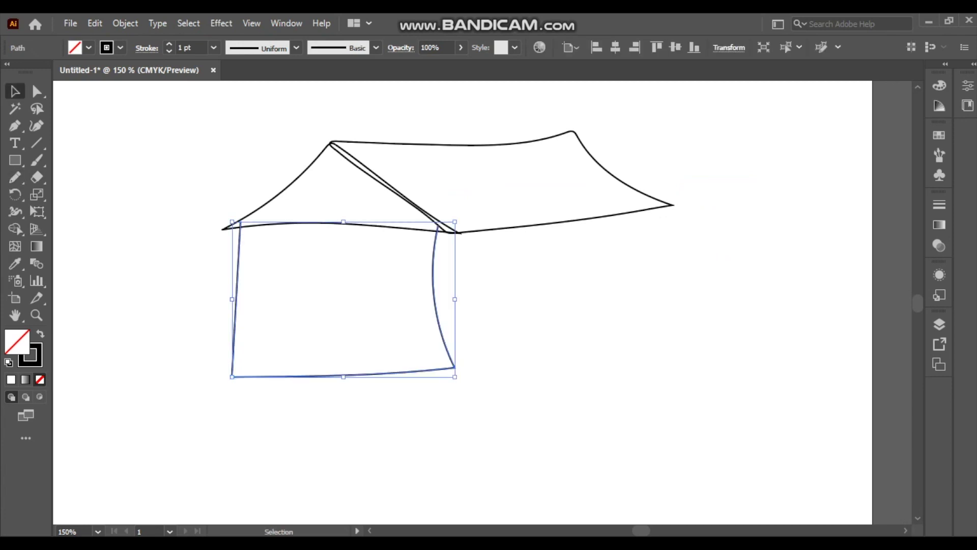
{"action": "key", "text": "ctrl+shift+a"}
{"action": "left_click", "coordinate": [235, 321]}
{"action": "key", "text": "a"}
{"action": "mouse_move", "coordinate": [243, 366]}
{"action": "left_mouse_down"}
{"action": "mouse_move", "coordinate": [255, 355]}
{"action": "mouse_move", "coordinate": [243, 367]}
{"action": "left_mouse_up"}
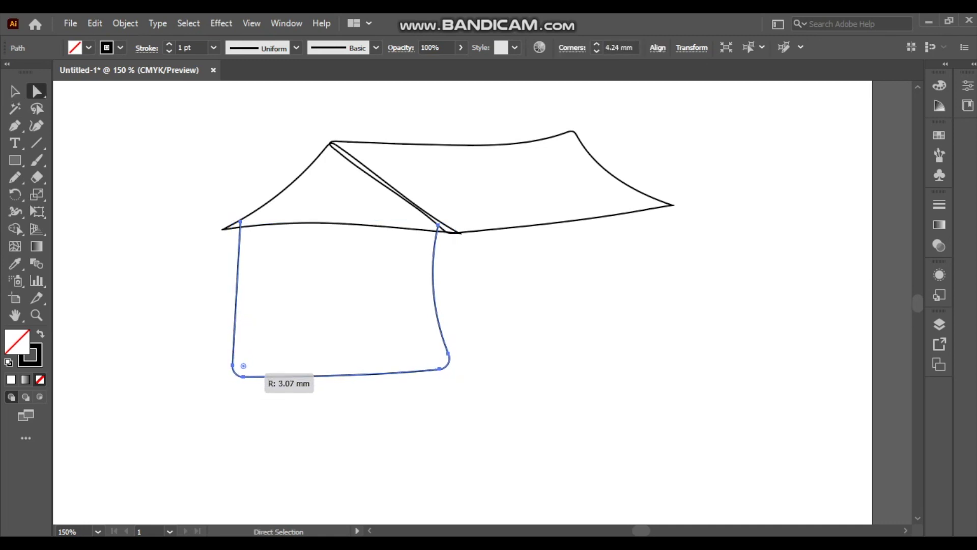
{"action": "key", "text": "ctrl+shift+a"}
{"action": "key", "text": "v"}
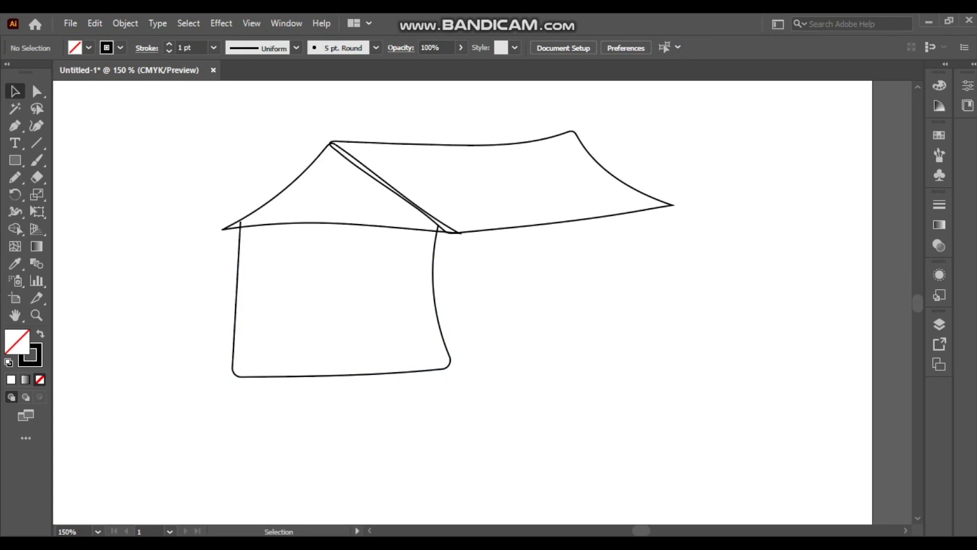
Draw the side wall with a tall rounded door and small windows on either side
{"action": "key", "text": "n"}
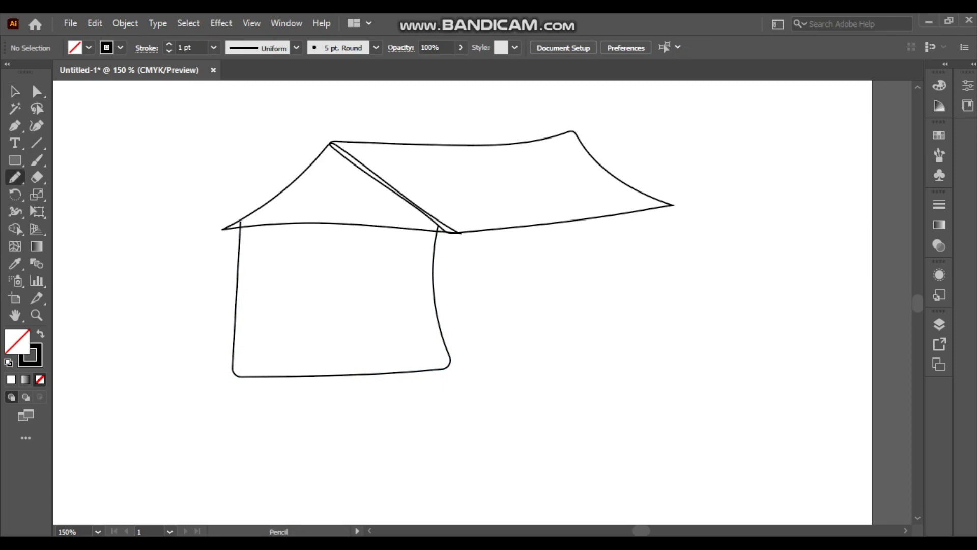
{"action": "mouse_move", "coordinate": [648, 220]}
{"action": "left_mouse_down"}
{"action": "mouse_move", "coordinate": [659, 347]}
{"action": "mouse_move", "coordinate": [450, 358]}
{"action": "mouse_move", "coordinate": [387, 232]}
{"action": "mouse_move", "coordinate": [569, 189]}
{"action": "mouse_move", "coordinate": [644, 198]}
{"action": "mouse_move", "coordinate": [647, 209]}
{"action": "left_mouse_up"}
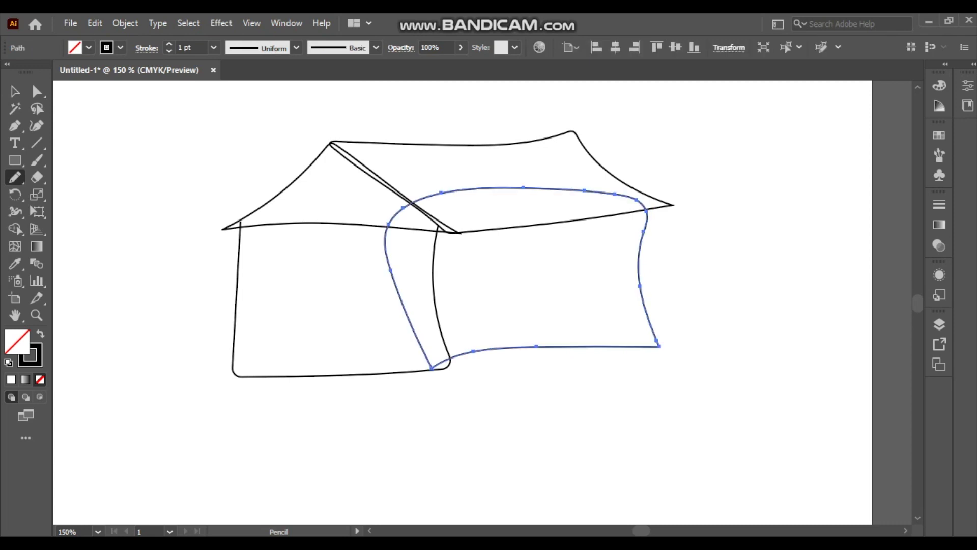
{"action": "left_click_drag", "start_coordinate": [524, 261], "coordinate": [531, 321]}
{"action": "key", "text": "ctrl+z"}
{"action": "left_click_drag", "start_coordinate": [535, 256], "coordinate": [536, 253]}
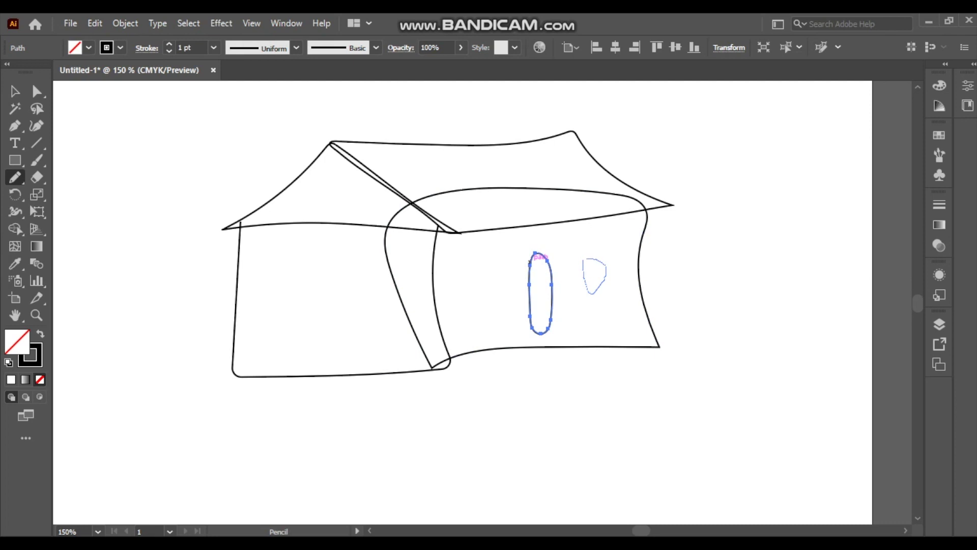
{"action": "left_click_drag", "start_coordinate": [583, 275], "coordinate": [583, 261]}
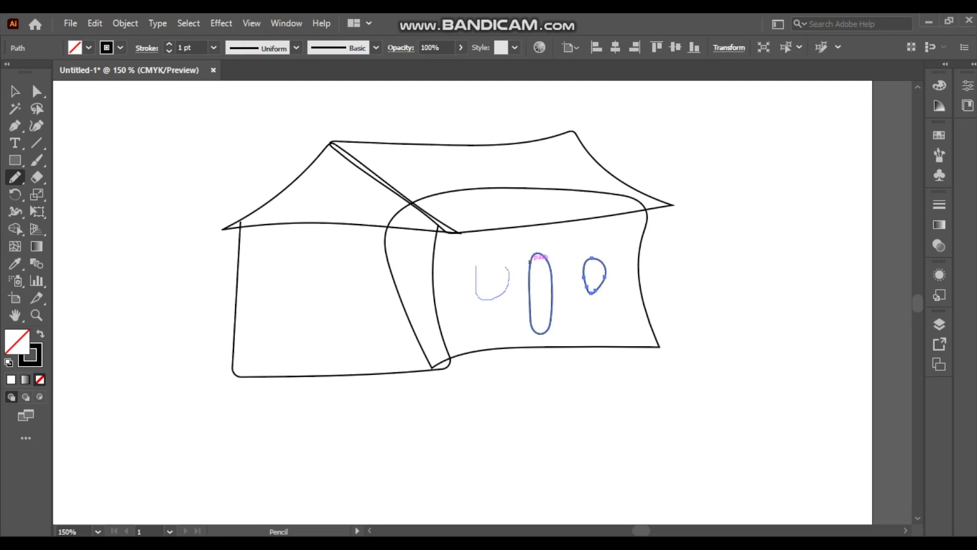
{"action": "left_click_drag", "start_coordinate": [509, 280], "coordinate": [530, 260]}
{"action": "scroll", "coordinate": [531, 261], "scroll_direction": "up", "scroll_amount": 2}
{"action": "scroll", "coordinate": [531, 261], "scroll_direction": "right", "scroll_amount": 2}
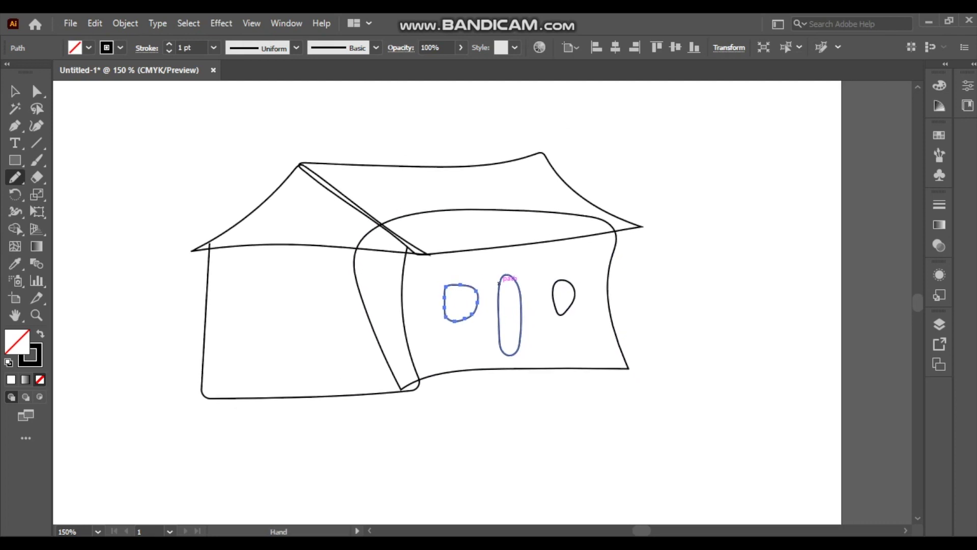
{"action": "left_click_drag", "start_coordinate": [542, 396], "coordinate": [493, 348]}
{"action": "key", "text": "ctrl+z"}
{"action": "key", "text": "ctrl+minus"}
{"action": "key", "text": "ctrl+minus"}
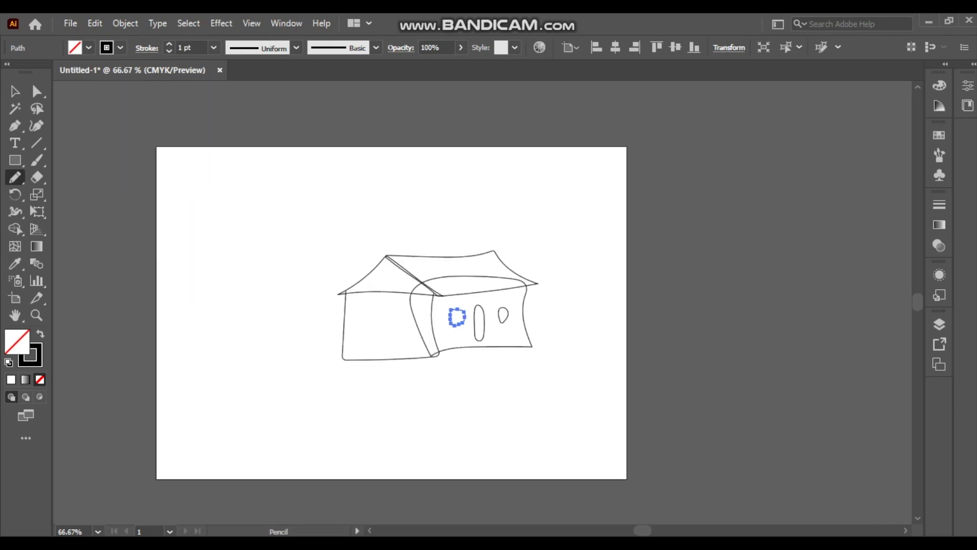
Draw the island's ground line around the hut and a curved palm trunk beside it
{"action": "left_click_drag", "start_coordinate": [279, 370], "coordinate": [366, 342]}
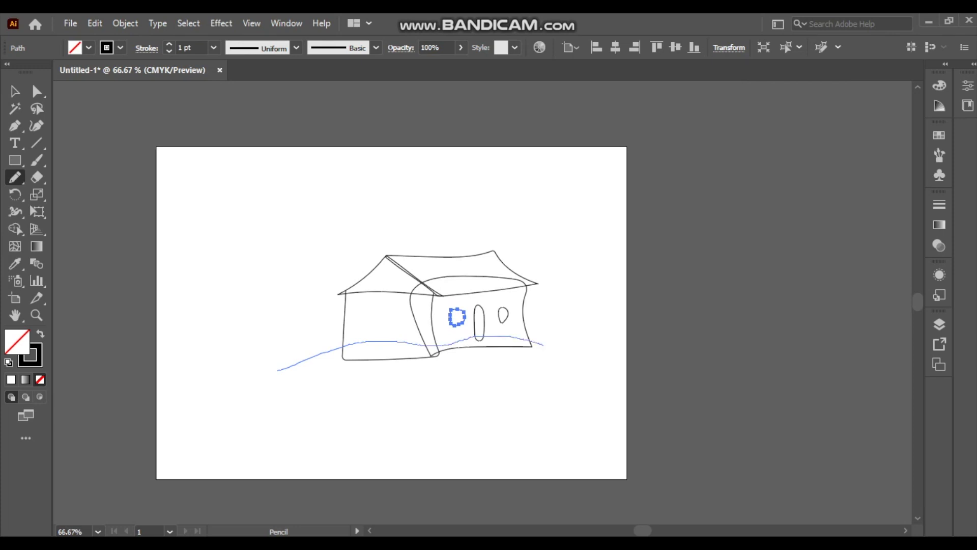
{"action": "mouse_move", "coordinate": [544, 346]}
{"action": "left_mouse_down"}
{"action": "mouse_move", "coordinate": [606, 362]}
{"action": "mouse_move", "coordinate": [598, 378]}
{"action": "mouse_move", "coordinate": [351, 427]}
{"action": "mouse_move", "coordinate": [225, 422]}
{"action": "mouse_move", "coordinate": [214, 388]}
{"action": "mouse_move", "coordinate": [306, 367]}
{"action": "mouse_move", "coordinate": [259, 408]}
{"action": "left_mouse_up"}
{"action": "mouse_move", "coordinate": [506, 381]}
{"action": "left_mouse_down"}
{"action": "mouse_move", "coordinate": [525, 355]}
{"action": "mouse_move", "coordinate": [523, 243]}
{"action": "mouse_move", "coordinate": [477, 299]}
{"action": "mouse_move", "coordinate": [515, 319]}
{"action": "left_mouse_up"}
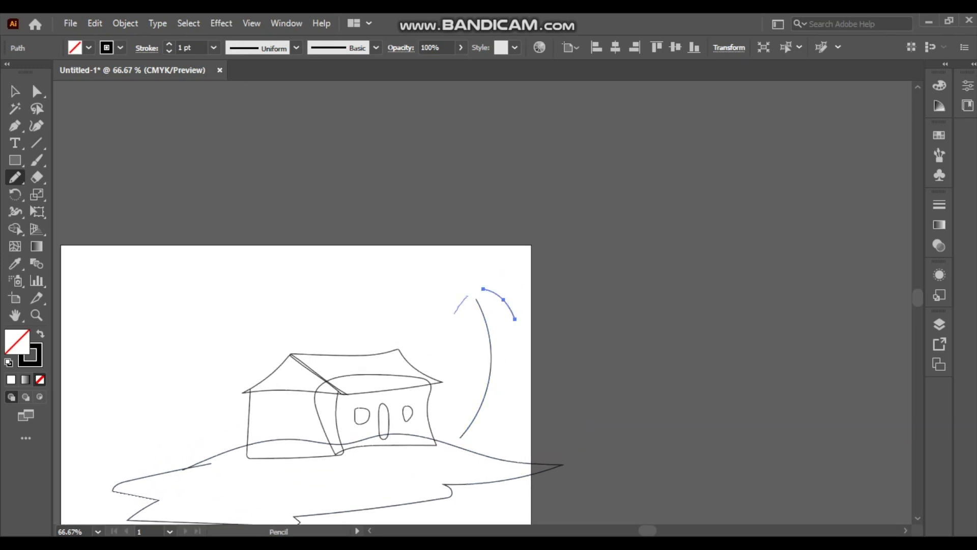
Add two palm fronds at the trunk top, then select the whole drawing
{"action": "left_click_drag", "start_coordinate": [454, 313], "coordinate": [456, 344]}
{"action": "mouse_move", "coordinate": [465, 285]}
{"action": "left_mouse_down"}
{"action": "mouse_move", "coordinate": [476, 287]}
{"action": "mouse_move", "coordinate": [475, 265]}
{"action": "left_mouse_up"}
{"action": "scroll", "coordinate": [483, 305], "scroll_direction": "down", "scroll_amount": 3}
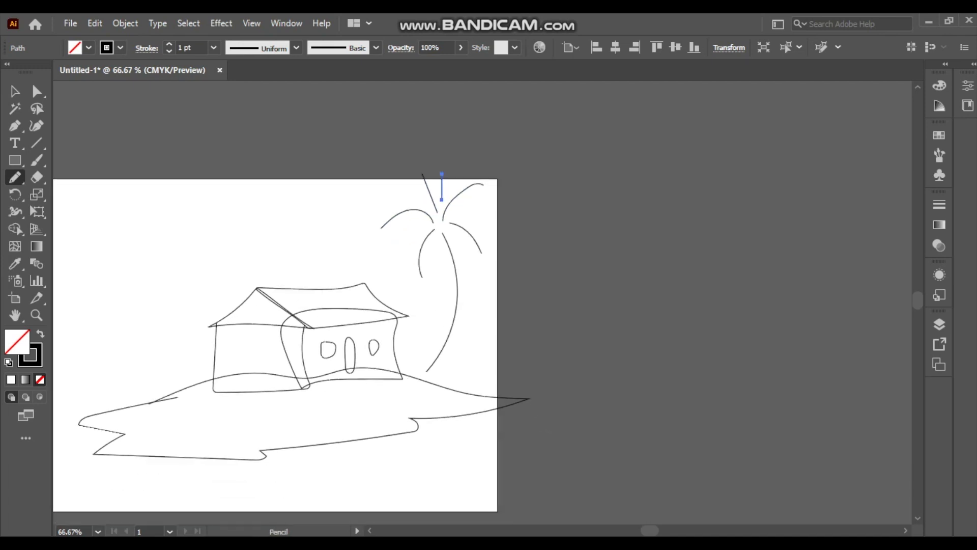
{"action": "key", "text": "v"}
{"action": "key", "text": "ctrl+shift+a"}
{"action": "scroll", "coordinate": [479, 310], "scroll_direction": "left", "scroll_amount": 5}
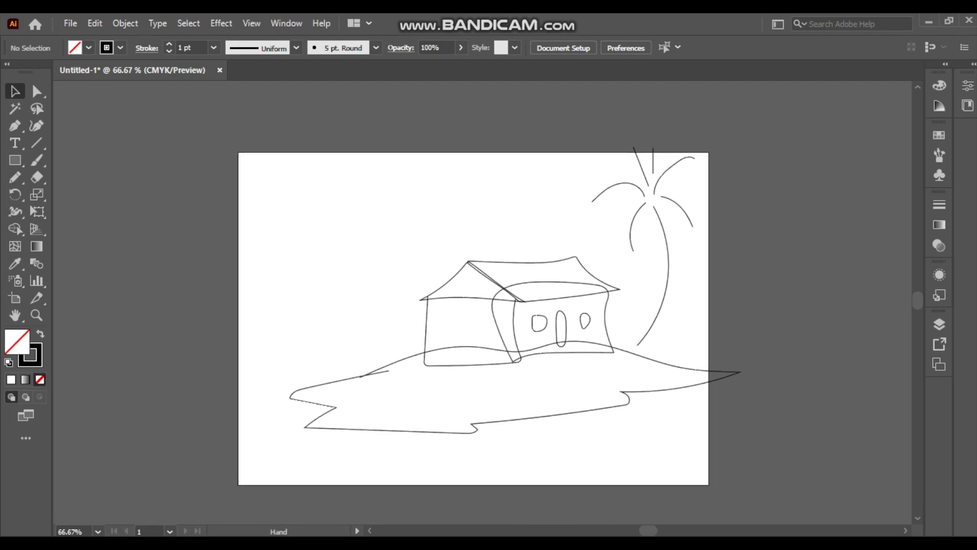
{"action": "mouse_move", "coordinate": [308, 170]}
{"action": "left_mouse_down"}
{"action": "mouse_move", "coordinate": [710, 415]}
{"action": "mouse_move", "coordinate": [634, 354]}
{"action": "left_mouse_up"}
Zoom in and draw a four-blade grass tuft on the island's edge
{"action": "key", "text": "ctrl+shift+a"}
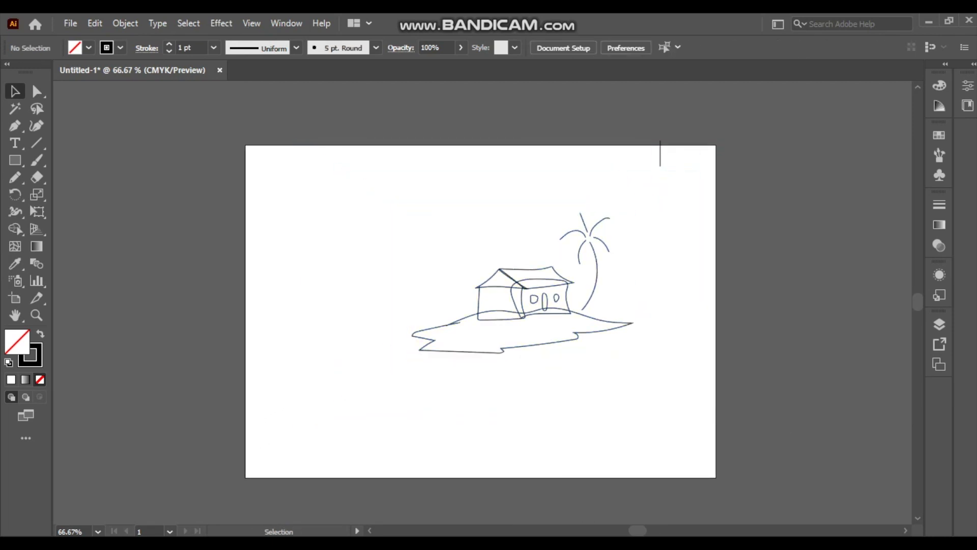
{"action": "scroll", "coordinate": [569, 354], "scroll_direction": "up", "scroll_amount": 1}
{"action": "scroll", "coordinate": [676, 348], "scroll_direction": "up", "scroll_amount": 1}
{"action": "key", "text": "n"}
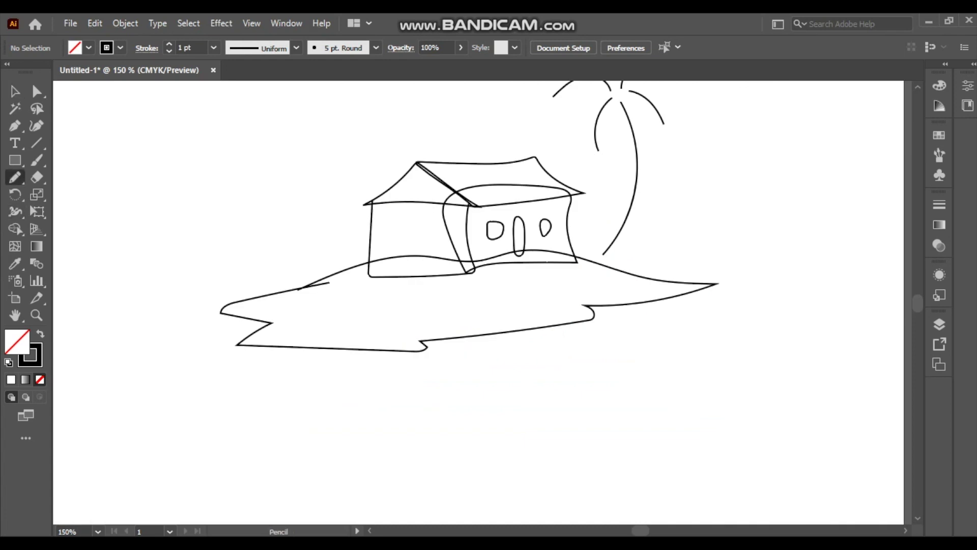
{"action": "scroll", "coordinate": [326, 317], "scroll_direction": "up", "scroll_amount": 3}
{"action": "scroll", "coordinate": [682, 509], "scroll_direction": "up", "scroll_amount": 1}
{"action": "scroll", "coordinate": [682, 509], "scroll_direction": "up", "scroll_amount": 1}
{"action": "scroll", "coordinate": [682, 509], "scroll_direction": "up", "scroll_amount": 1}
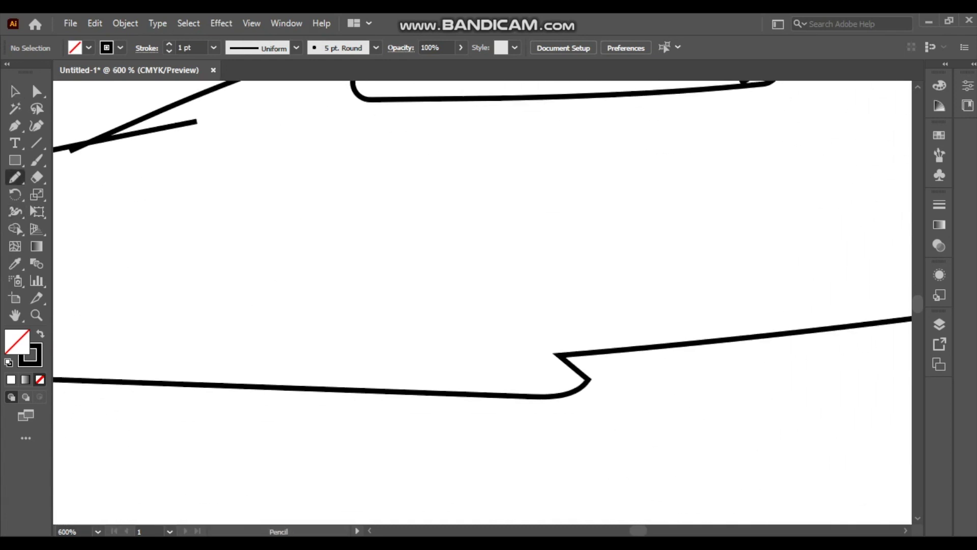
{"action": "left_click_drag", "start_coordinate": [545, 345], "coordinate": [549, 283]}
{"action": "left_click_drag", "start_coordinate": [557, 322], "coordinate": [580, 282]}
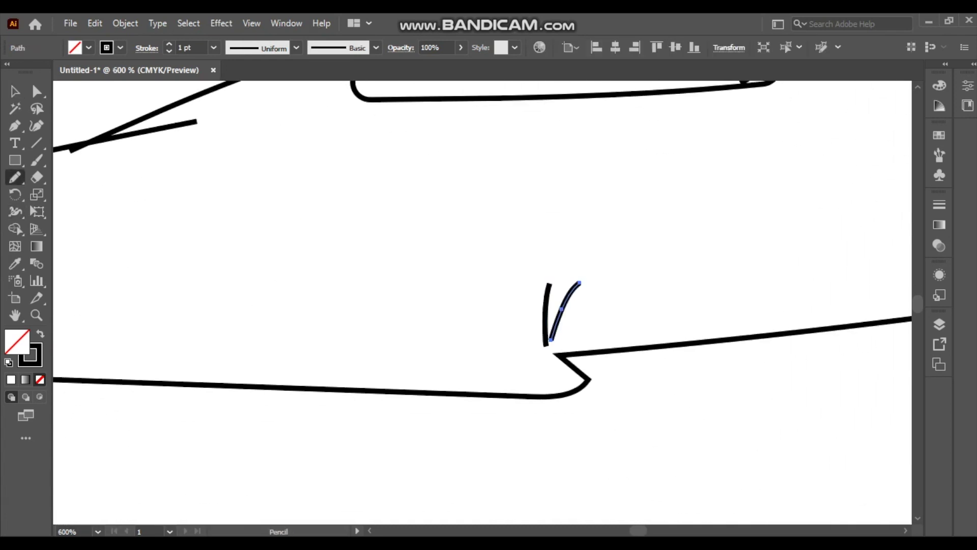
{"action": "left_click_drag", "start_coordinate": [474, 286], "coordinate": [531, 349]}
{"action": "left_click_drag", "start_coordinate": [508, 278], "coordinate": [528, 318]}
Add grass tufts beside the hill edge and at the hill tip
{"action": "scroll", "coordinate": [482, 302], "scroll_direction": "down", "scroll_amount": 1}
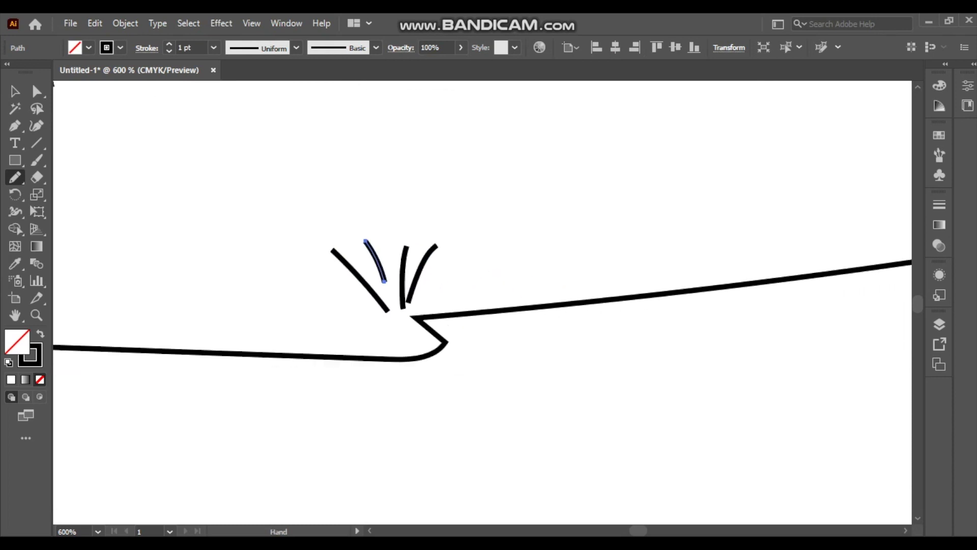
{"action": "scroll", "coordinate": [482, 302], "scroll_direction": "down", "scroll_amount": 1}
{"action": "key", "text": "space"}
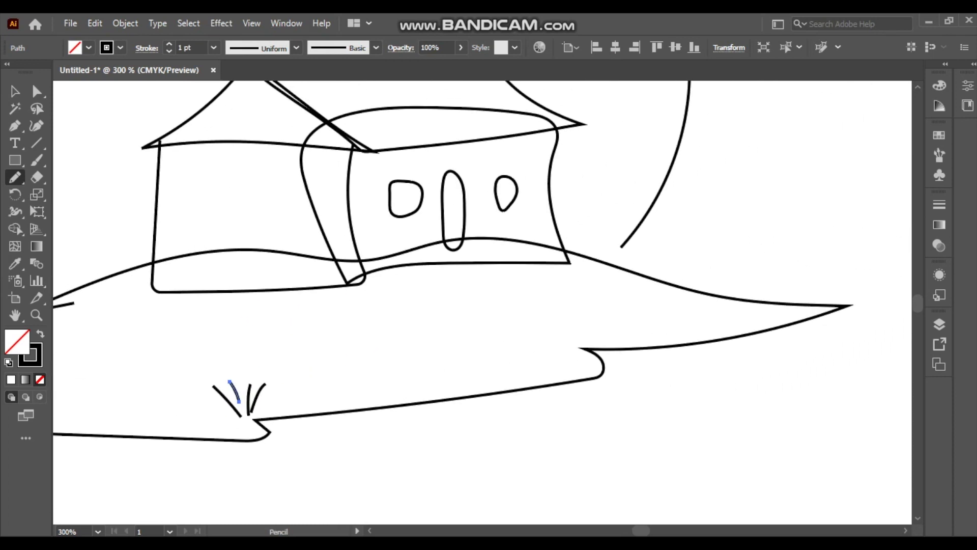
{"action": "left_click_drag", "start_coordinate": [577, 336], "coordinate": [576, 340]}
{"action": "mouse_move", "coordinate": [592, 320]}
{"action": "left_mouse_down"}
{"action": "mouse_move", "coordinate": [585, 340]}
{"action": "mouse_move", "coordinate": [562, 344]}
{"action": "mouse_move", "coordinate": [415, 326]}
{"action": "mouse_move", "coordinate": [430, 317]}
{"action": "left_mouse_up"}
{"action": "left_click_drag", "start_coordinate": [700, 246], "coordinate": [694, 279]}
{"action": "mouse_move", "coordinate": [718, 253]}
{"action": "left_mouse_down"}
{"action": "mouse_move", "coordinate": [709, 276]}
{"action": "mouse_move", "coordinate": [680, 271]}
{"action": "mouse_move", "coordinate": [687, 278]}
{"action": "left_mouse_up"}
Refit the view, zoom in, and add grass blades at the island's right tip
{"action": "key", "text": "ctrl+alt+0"}
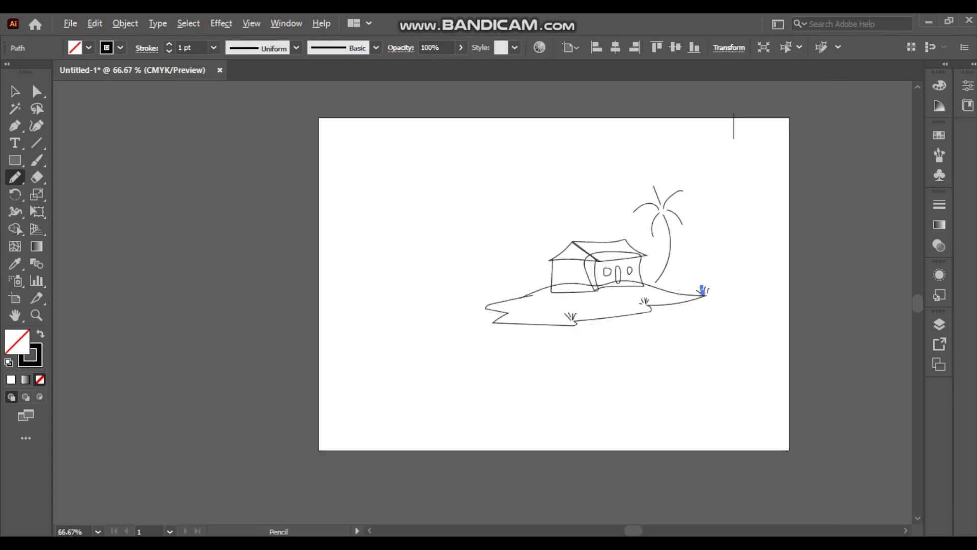
{"action": "key", "text": "ctrl+1"}
{"action": "left_click_drag", "start_coordinate": [356, 305], "coordinate": [453, 229]}
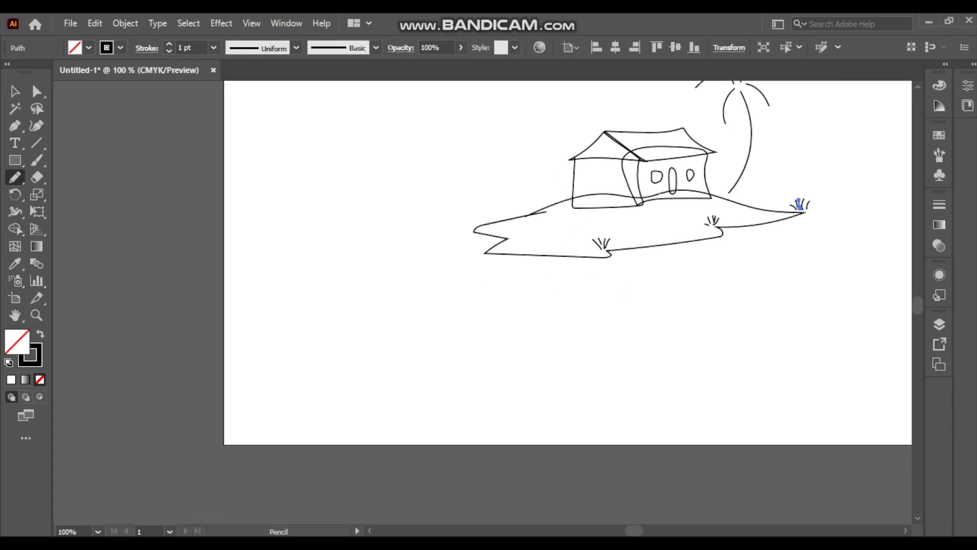
{"action": "mouse_move", "coordinate": [402, 287]}
{"action": "left_mouse_down"}
{"action": "mouse_move", "coordinate": [449, 288]}
{"action": "mouse_move", "coordinate": [464, 304]}
{"action": "mouse_move", "coordinate": [306, 343]}
{"action": "left_mouse_up"}
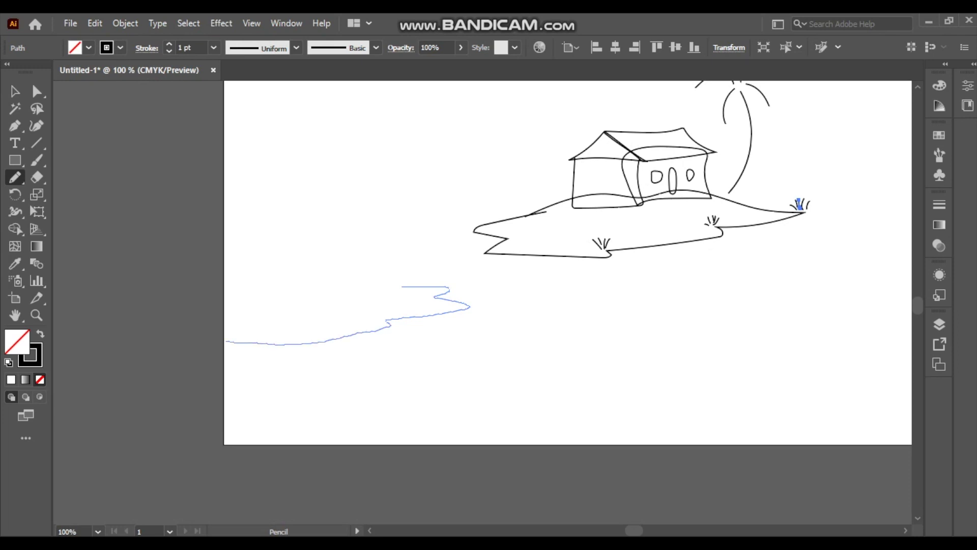
Draw a second landmass outline at lower left and a curved grass tuft on its tip
{"action": "left_click_drag", "start_coordinate": [226, 265], "coordinate": [407, 286]}
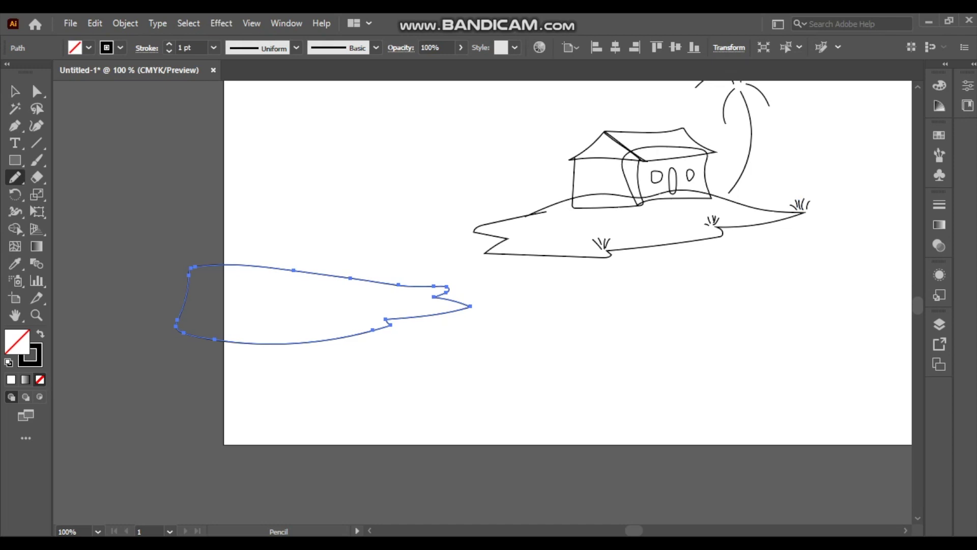
{"action": "scroll", "coordinate": [479, 305], "scroll_direction": "up", "scroll_amount": 3}
{"action": "scroll", "coordinate": [479, 304], "scroll_direction": "up", "scroll_amount": 2}
{"action": "left_click_drag", "start_coordinate": [431, 247], "coordinate": [424, 294]}
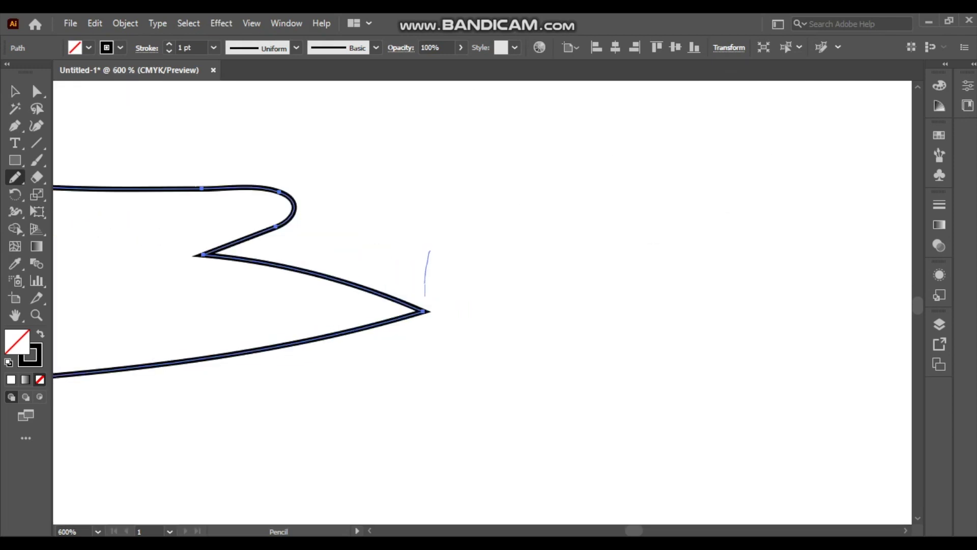
{"action": "mouse_move", "coordinate": [449, 261]}
{"action": "left_mouse_down"}
{"action": "mouse_move", "coordinate": [425, 295]}
{"action": "mouse_move", "coordinate": [479, 267]}
{"action": "left_mouse_up"}
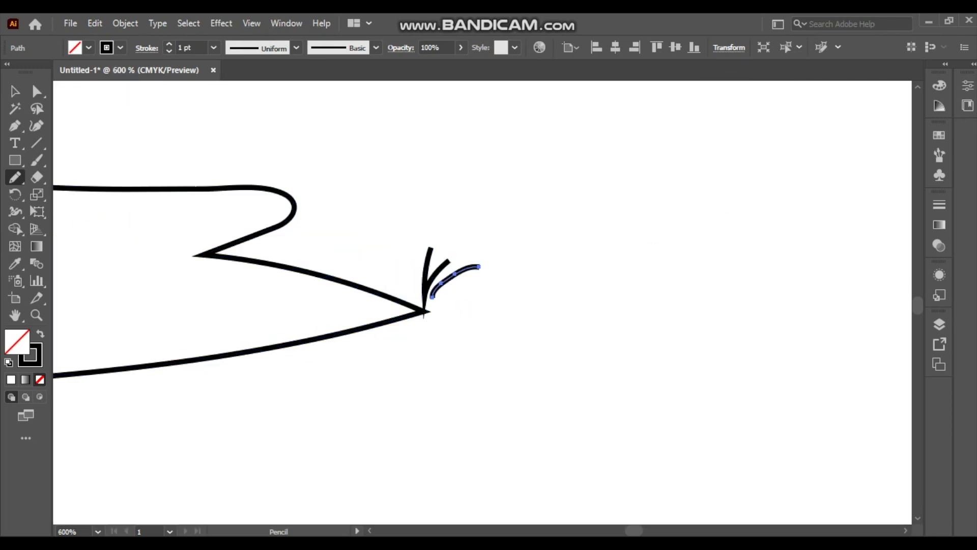
{"action": "left_click_drag", "start_coordinate": [440, 300], "coordinate": [480, 292]}
Finish the tuft and draw an inner contour line along the lower landmass to its left end
{"action": "mouse_move", "coordinate": [397, 261]}
{"action": "left_mouse_down"}
{"action": "mouse_move", "coordinate": [413, 293]}
{"action": "mouse_move", "coordinate": [802, 250]}
{"action": "left_mouse_up"}
{"action": "scroll", "coordinate": [340, 293], "scroll_direction": "down", "scroll_amount": 1}
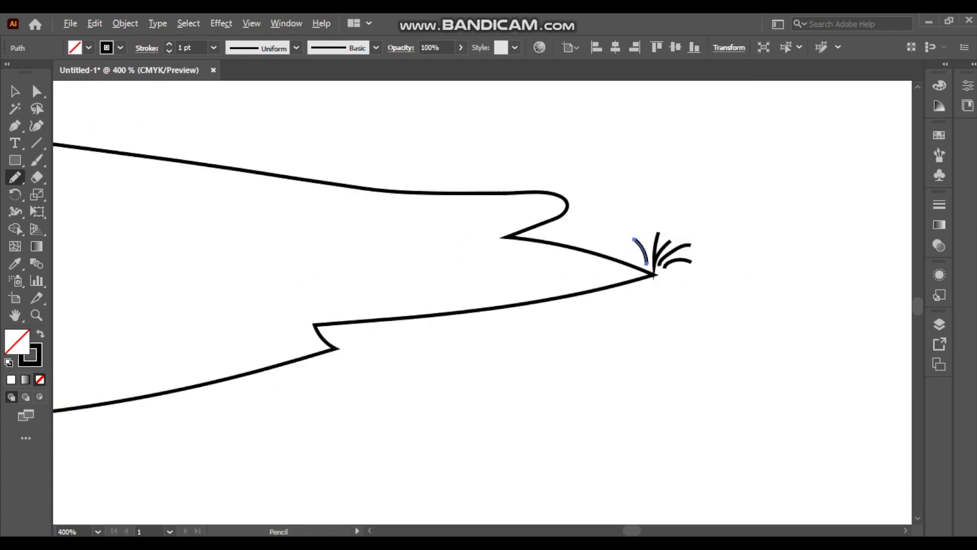
{"action": "left_click_drag", "start_coordinate": [313, 286], "coordinate": [539, 292]}
{"action": "scroll", "coordinate": [539, 293], "scroll_direction": "down", "scroll_amount": 2}
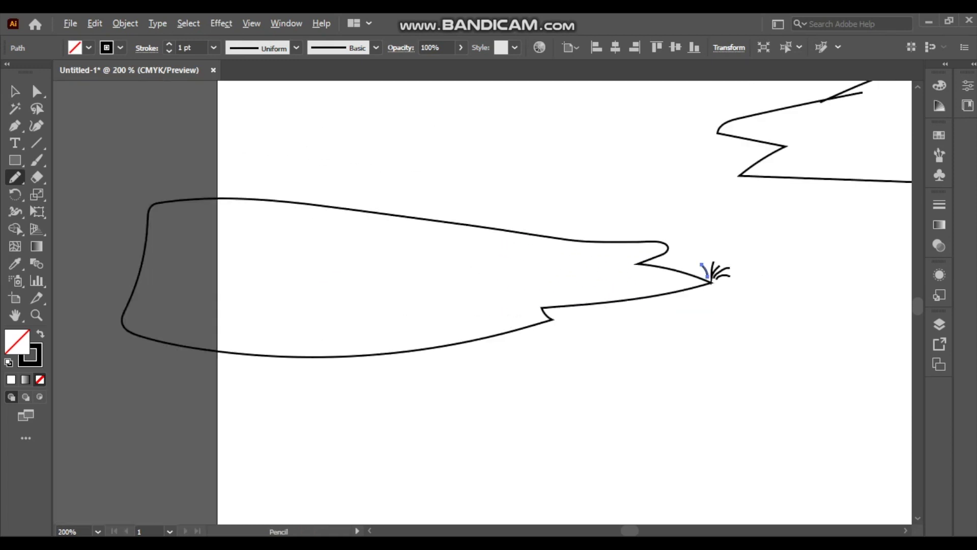
{"action": "scroll", "coordinate": [471, 285], "scroll_direction": "up", "scroll_amount": 1}
{"action": "scroll", "coordinate": [471, 285], "scroll_direction": "left", "scroll_amount": 1}
{"action": "scroll", "coordinate": [470, 285], "scroll_direction": "left", "scroll_amount": 3}
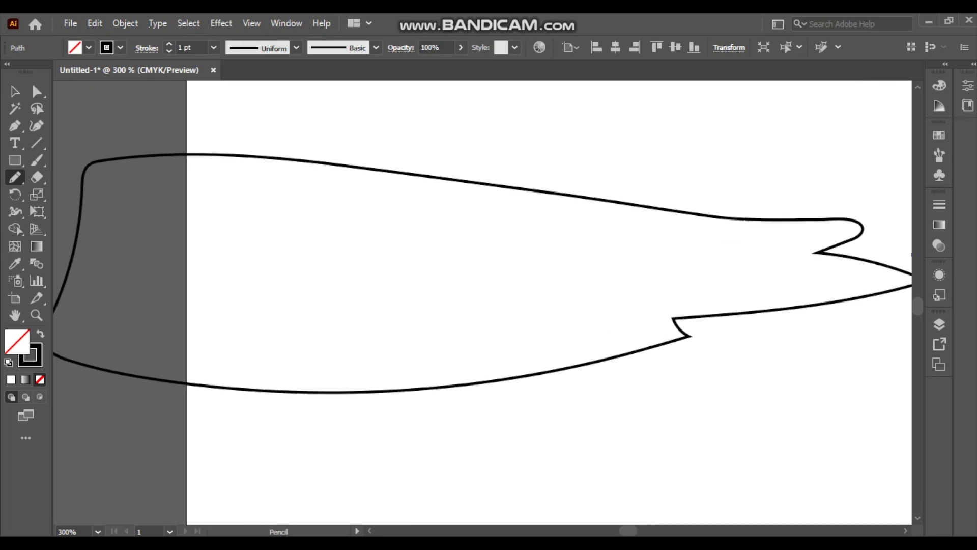
{"action": "mouse_move", "coordinate": [149, 336]}
{"action": "left_mouse_down"}
{"action": "mouse_move", "coordinate": [539, 331]}
{"action": "mouse_move", "coordinate": [653, 312]}
{"action": "mouse_move", "coordinate": [539, 364]}
{"action": "mouse_move", "coordinate": [372, 375]}
{"action": "mouse_move", "coordinate": [216, 376]}
{"action": "mouse_move", "coordinate": [131, 340]}
{"action": "left_mouse_up"}
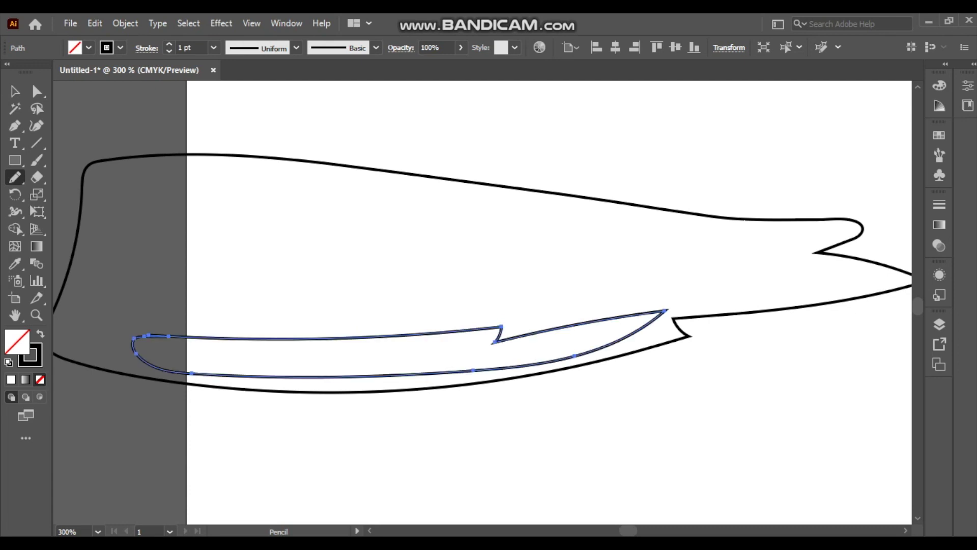
{"action": "scroll", "coordinate": [357, 305], "scroll_direction": "up", "scroll_amount": 2}
{"action": "scroll", "coordinate": [356, 306], "scroll_direction": "right", "scroll_amount": 3}
{"action": "mouse_move", "coordinate": [178, 267]}
{"action": "left_mouse_down"}
{"action": "mouse_move", "coordinate": [668, 324]}
{"action": "mouse_move", "coordinate": [573, 333]}
{"action": "mouse_move", "coordinate": [307, 309]}
{"action": "mouse_move", "coordinate": [67, 261]}
{"action": "left_mouse_up"}
{"action": "left_click_drag", "start_coordinate": [611, 255], "coordinate": [140, 390]}
Pan across the main island and trace inner shore lines along its lower edge
{"action": "left_click_drag", "start_coordinate": [509, 306], "coordinate": [287, 344]}
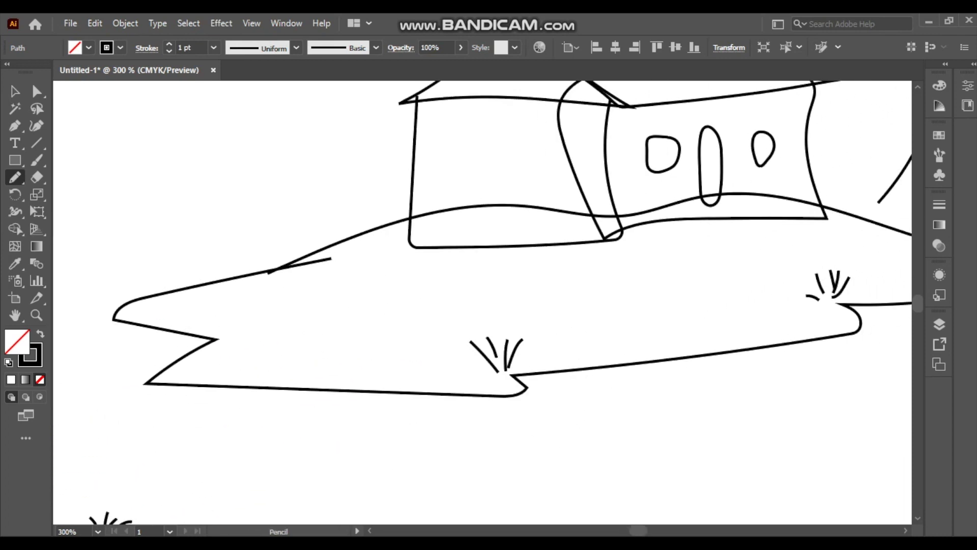
{"action": "mouse_move", "coordinate": [195, 367]}
{"action": "left_mouse_down"}
{"action": "mouse_move", "coordinate": [321, 309]}
{"action": "mouse_move", "coordinate": [391, 298]}
{"action": "mouse_move", "coordinate": [307, 347]}
{"action": "mouse_move", "coordinate": [413, 352]}
{"action": "mouse_move", "coordinate": [483, 372]}
{"action": "mouse_move", "coordinate": [460, 386]}
{"action": "mouse_move", "coordinate": [195, 369]}
{"action": "left_mouse_up"}
{"action": "left_click_drag", "start_coordinate": [509, 305], "coordinate": [199, 336]}
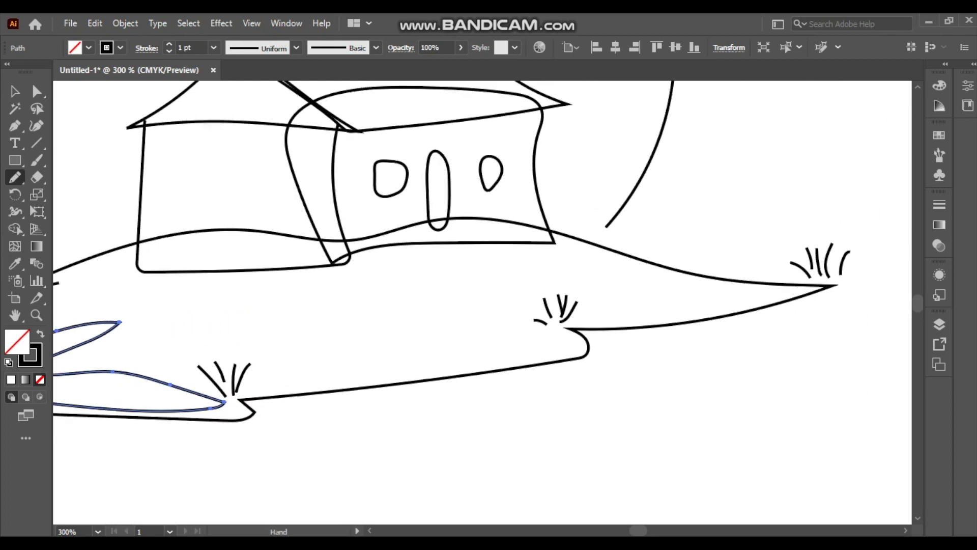
{"action": "mouse_move", "coordinate": [251, 373]}
{"action": "left_mouse_down"}
{"action": "mouse_move", "coordinate": [511, 341]}
{"action": "mouse_move", "coordinate": [369, 373]}
{"action": "mouse_move", "coordinate": [224, 381]}
{"action": "left_mouse_up"}
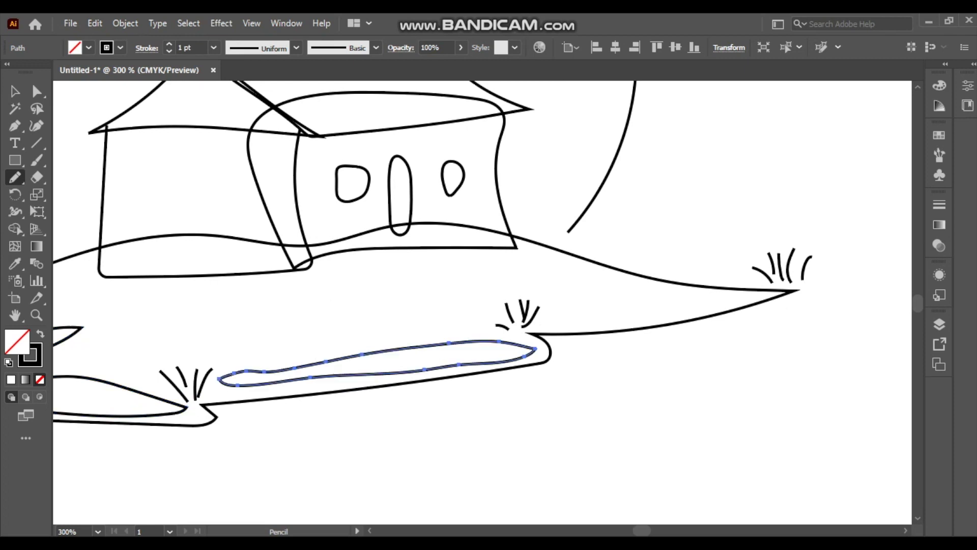
{"action": "left_click_drag", "start_coordinate": [458, 255], "coordinate": [274, 301]}
{"action": "mouse_move", "coordinate": [381, 309]}
{"action": "left_mouse_down"}
{"action": "mouse_move", "coordinate": [420, 328]}
{"action": "mouse_move", "coordinate": [554, 345]}
{"action": "mouse_move", "coordinate": [566, 306]}
{"action": "left_mouse_up"}
{"action": "left_click_drag", "start_coordinate": [388, 330], "coordinate": [501, 322]}
{"action": "left_click_drag", "start_coordinate": [458, 306], "coordinate": [581, 347]}
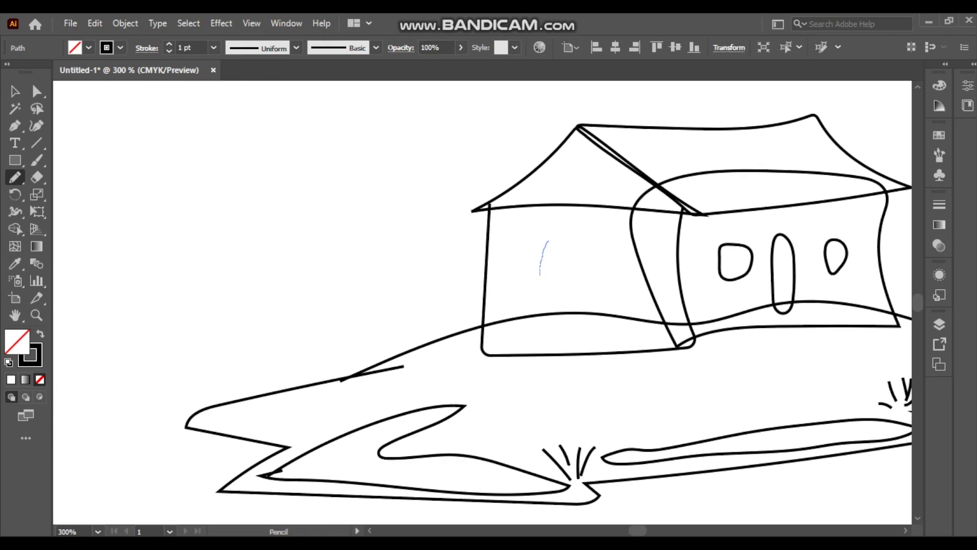
Draw a small closed rounded window on the hut's gable wall with a vertical pane bar
{"action": "left_click_drag", "start_coordinate": [607, 301], "coordinate": [598, 246]}
{"action": "left_click_drag", "start_coordinate": [607, 295], "coordinate": [578, 300]}
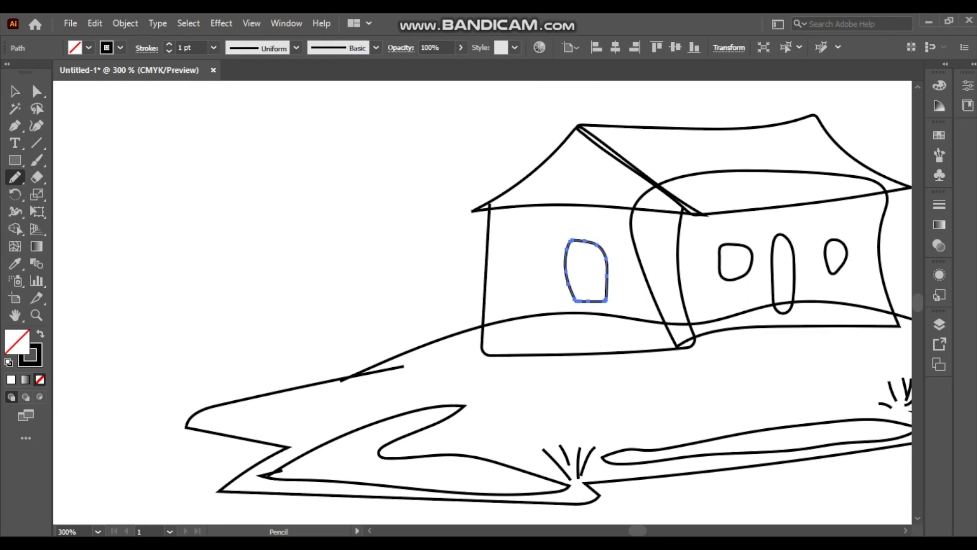
{"action": "mouse_move", "coordinate": [583, 250]}
{"action": "left_mouse_down"}
{"action": "mouse_move", "coordinate": [588, 285]}
{"action": "mouse_move", "coordinate": [601, 268]}
{"action": "mouse_move", "coordinate": [599, 287]}
{"action": "left_mouse_up"}
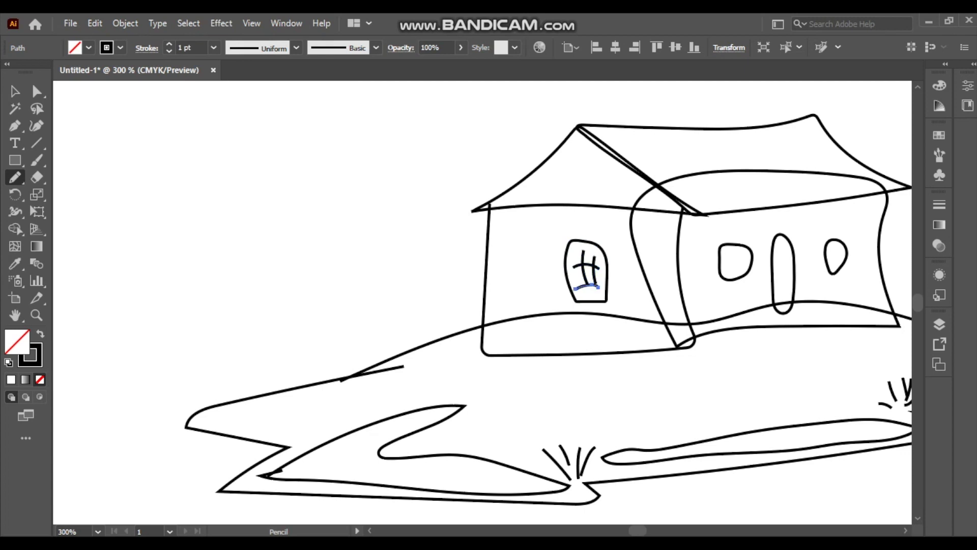
{"action": "scroll", "coordinate": [589, 298], "scroll_direction": "down", "scroll_amount": 3}
{"action": "scroll", "coordinate": [671, 198], "scroll_direction": "up", "scroll_amount": 1}
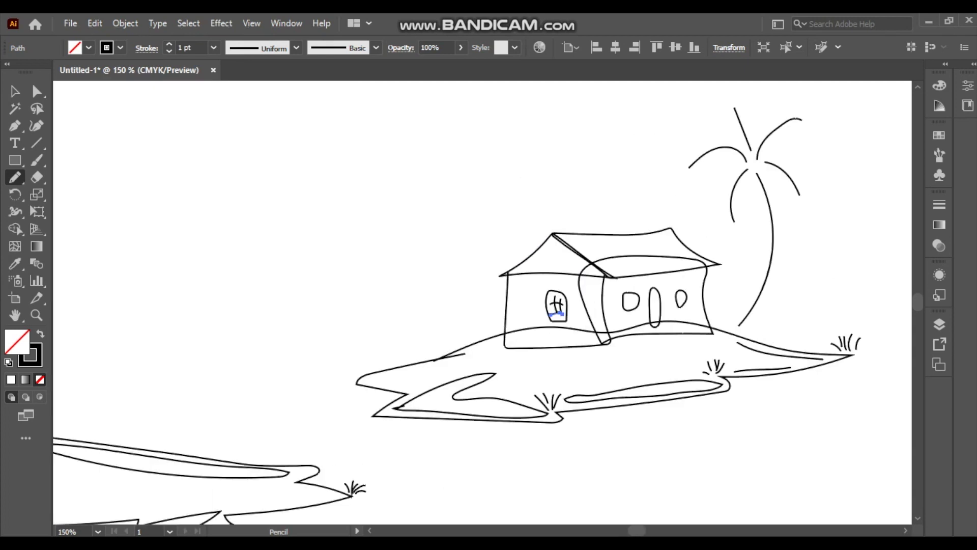
{"action": "scroll", "coordinate": [671, 197], "scroll_direction": "up", "scroll_amount": 1}
{"action": "scroll", "coordinate": [670, 198], "scroll_direction": "up", "scroll_amount": 1}
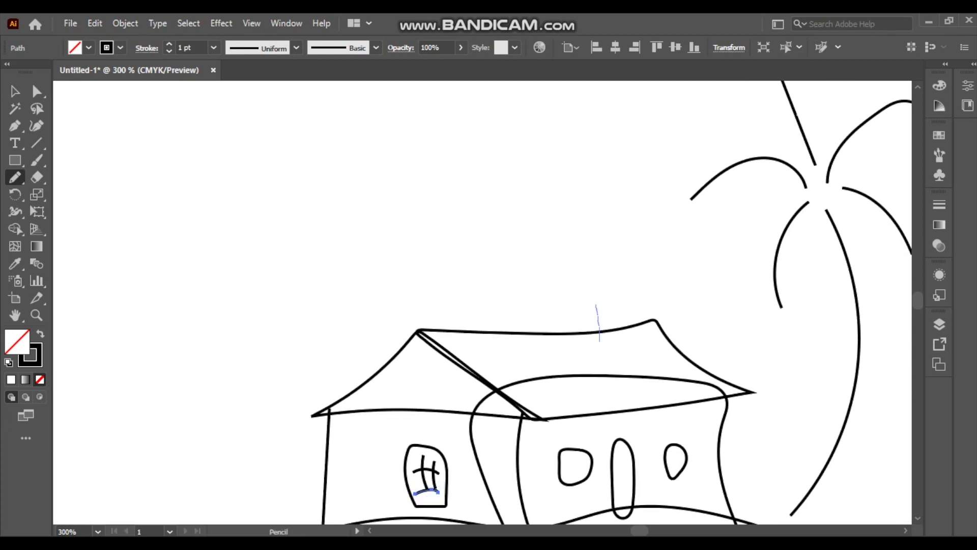
Pencil a chimney on the roof with three wavy smoke wisps, then zoom out to 100%
{"action": "mouse_move", "coordinate": [611, 303]}
{"action": "left_mouse_down"}
{"action": "mouse_move", "coordinate": [612, 342]}
{"action": "mouse_move", "coordinate": [576, 413]}
{"action": "left_mouse_up"}
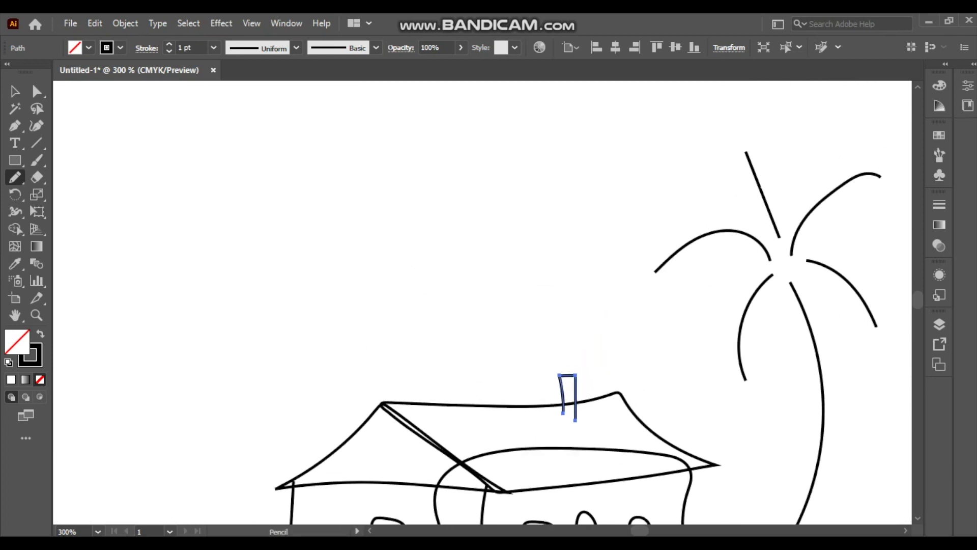
{"action": "left_click_drag", "start_coordinate": [567, 365], "coordinate": [581, 270]}
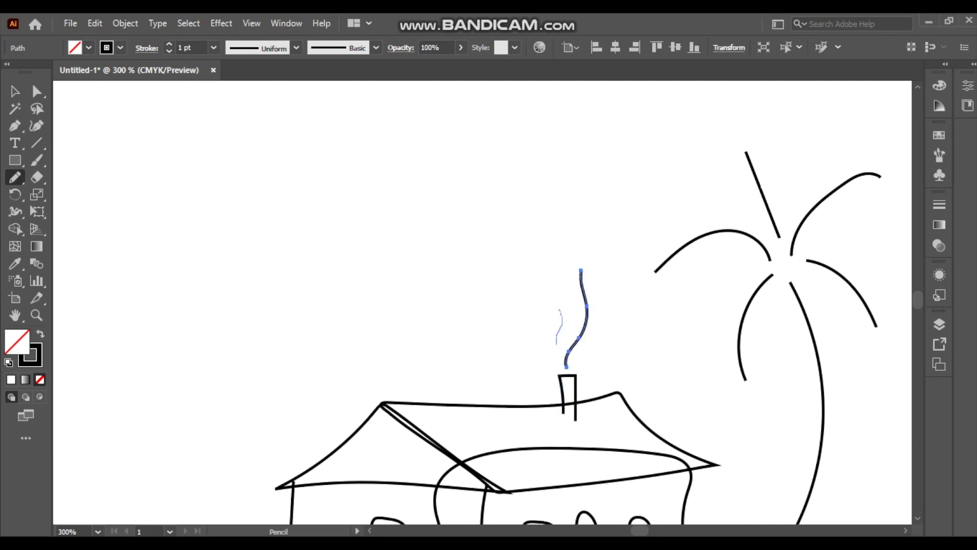
{"action": "left_click_drag", "start_coordinate": [557, 344], "coordinate": [556, 343]}
{"action": "left_click_drag", "start_coordinate": [563, 270], "coordinate": [565, 300]}
{"action": "scroll", "coordinate": [245, 196], "scroll_direction": "down", "scroll_amount": 3}
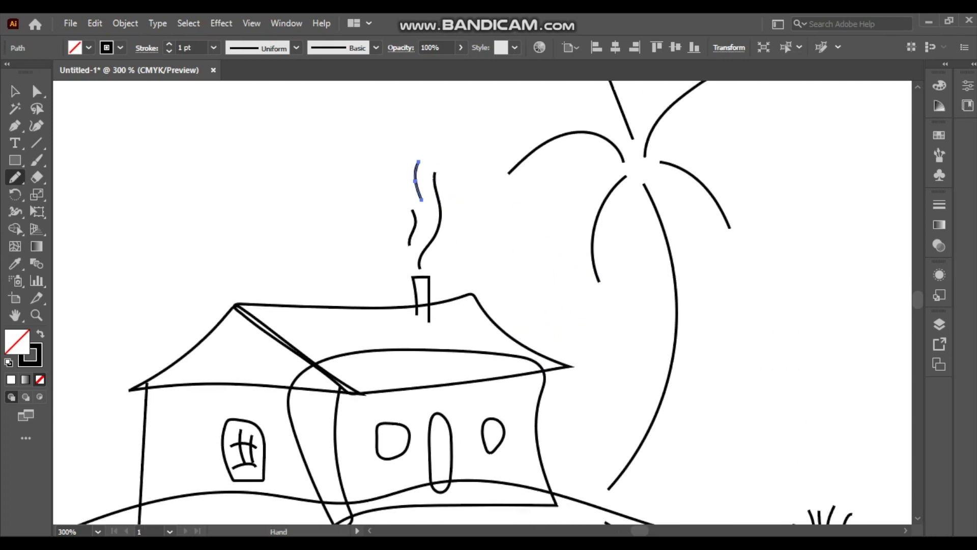
{"action": "scroll", "coordinate": [245, 196], "scroll_direction": "down", "scroll_amount": 2}
{"action": "scroll", "coordinate": [444, 269], "scroll_direction": "down", "scroll_amount": 2}
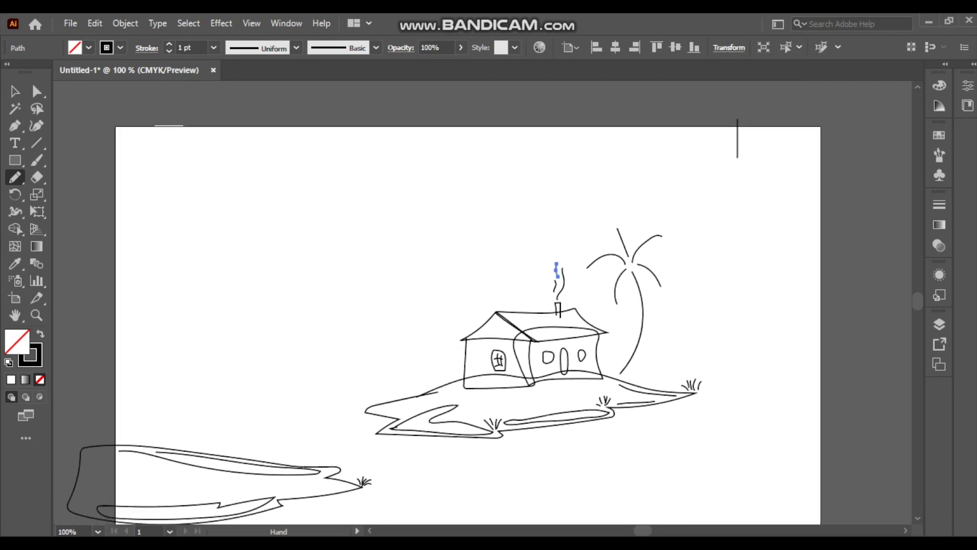
{"action": "left_click_drag", "start_coordinate": [500, 382], "coordinate": [612, 319]}
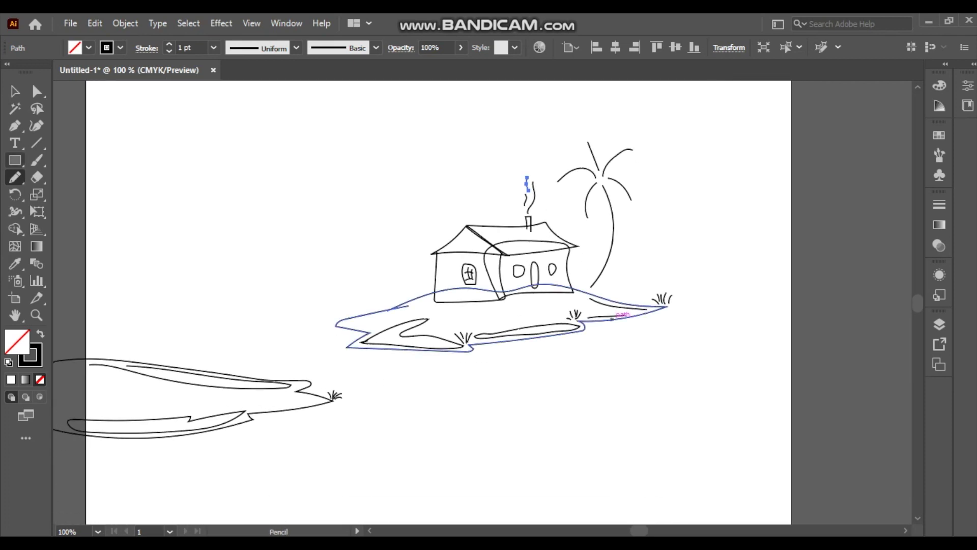
Select the island outline and widen it slightly
{"action": "key", "text": "v"}
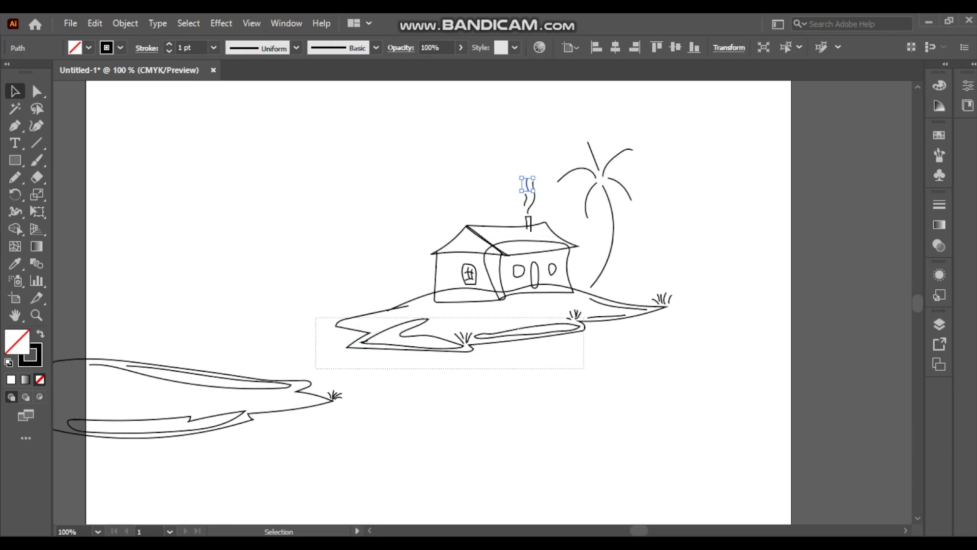
{"action": "left_click", "coordinate": [666, 306]}
{"action": "left_click_drag", "start_coordinate": [666, 317], "coordinate": [672, 318]}
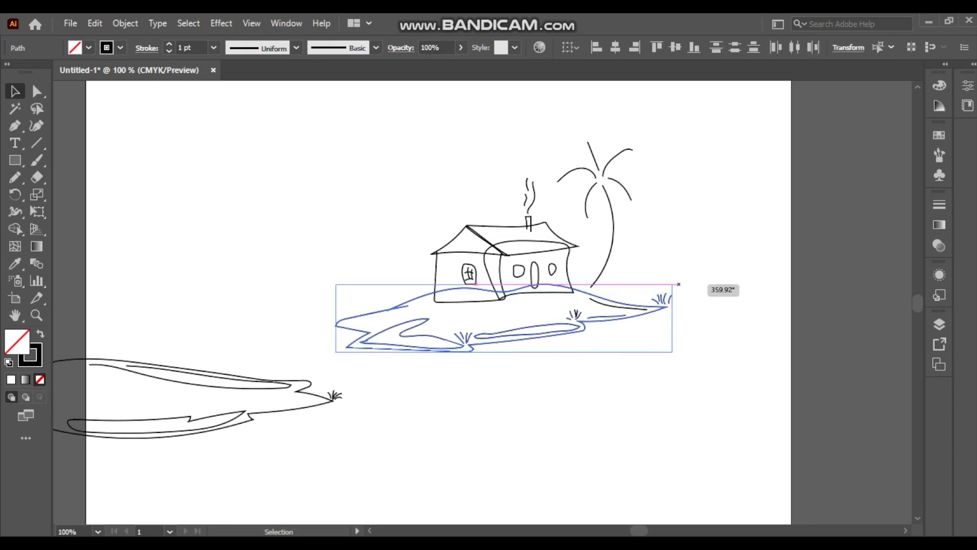
{"action": "left_click", "coordinate": [671, 303]}
Move the short stroke beside the right grass tuft and switch to the Pencil tool
{"action": "scroll", "coordinate": [670, 303], "scroll_direction": "up", "scroll_amount": 1}
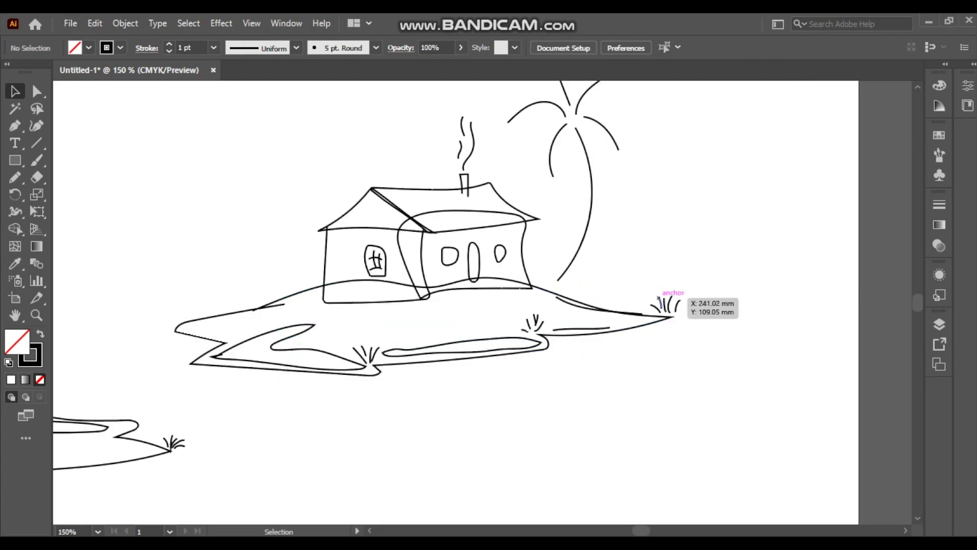
{"action": "left_click_drag", "start_coordinate": [598, 305], "coordinate": [592, 308]}
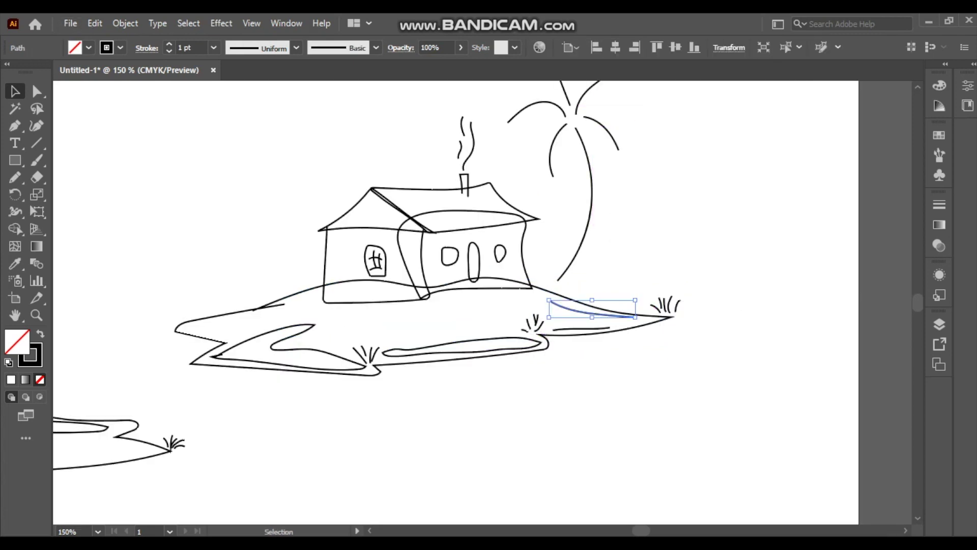
{"action": "scroll", "coordinate": [760, 269], "scroll_direction": "down", "scroll_amount": 2}
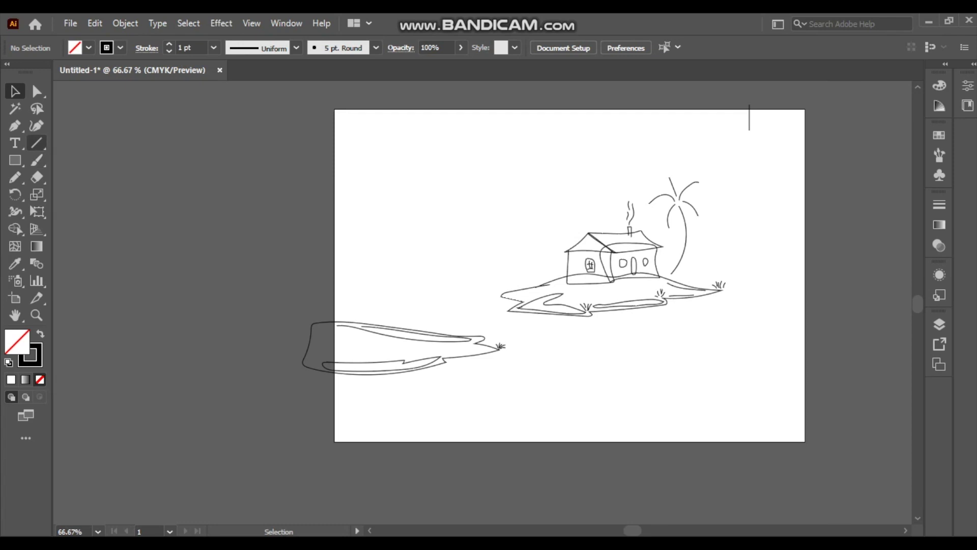
{"action": "left_click", "coordinate": [15, 177]}
{"action": "scroll", "coordinate": [492, 258], "scroll_direction": "up", "scroll_amount": 1}
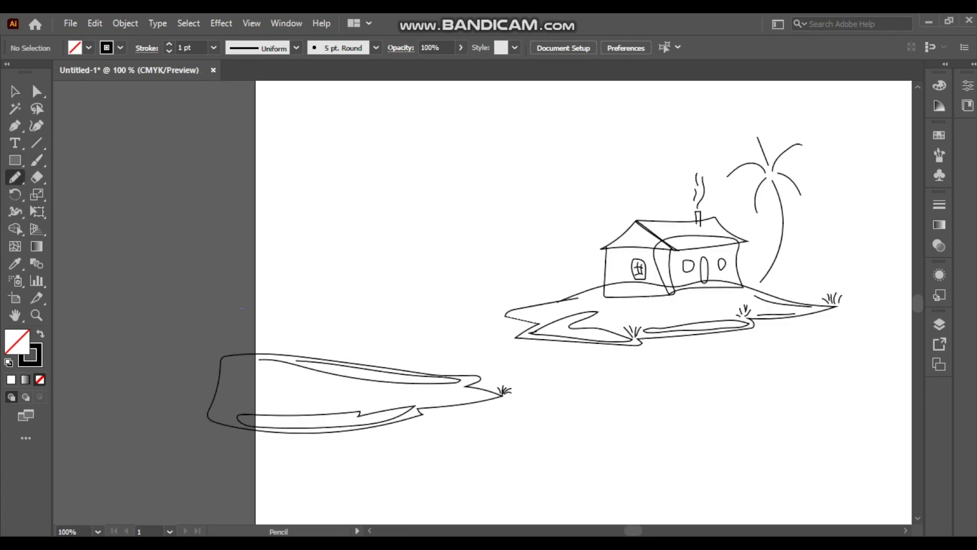
Draw a long horizon line across the scene and rotate it more level
{"action": "left_click_drag", "start_coordinate": [241, 308], "coordinate": [911, 285]}
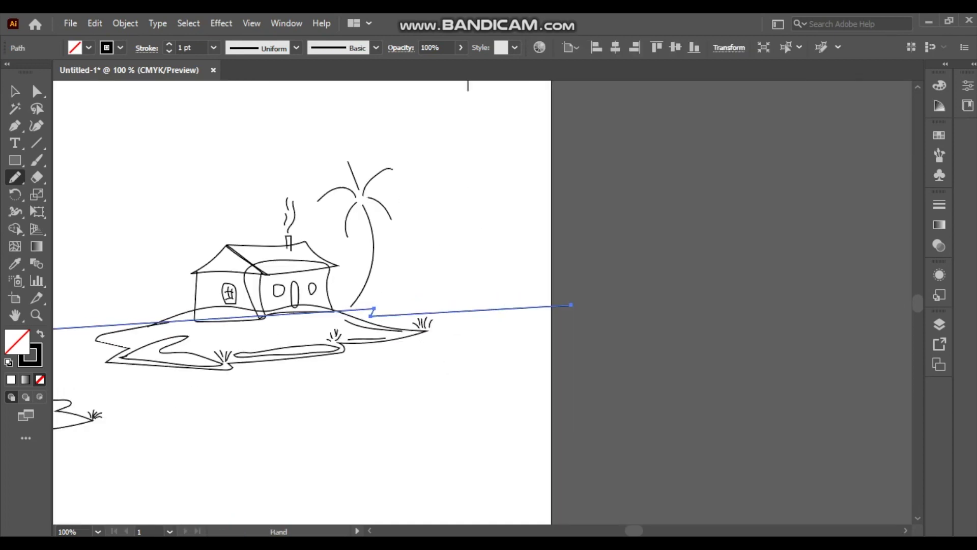
{"action": "mouse_move", "coordinate": [610, 305]}
{"action": "left_mouse_down"}
{"action": "mouse_move", "coordinate": [435, 329]}
{"action": "mouse_move", "coordinate": [518, 316]}
{"action": "left_mouse_up"}
{"action": "left_click", "coordinate": [14, 91]}
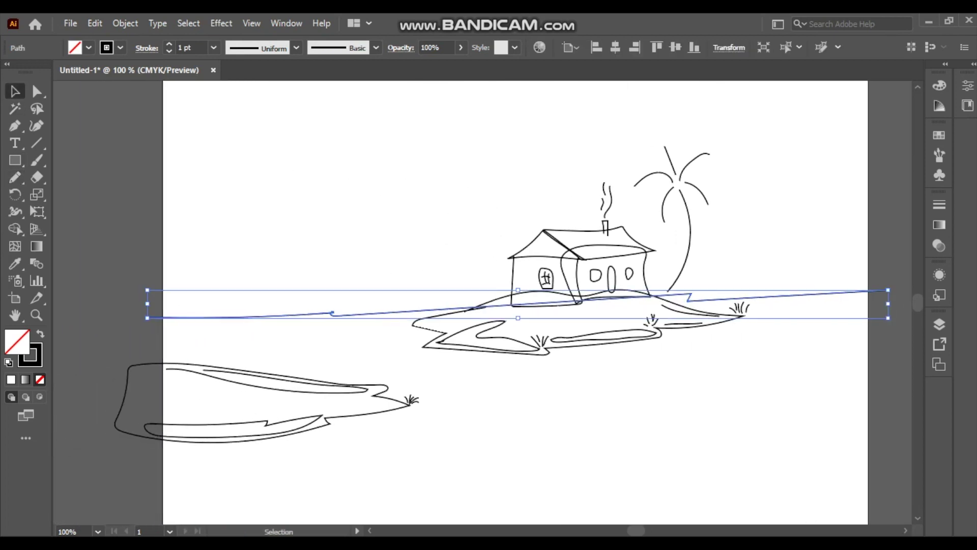
{"action": "left_click_drag", "start_coordinate": [147, 290], "coordinate": [147, 306]}
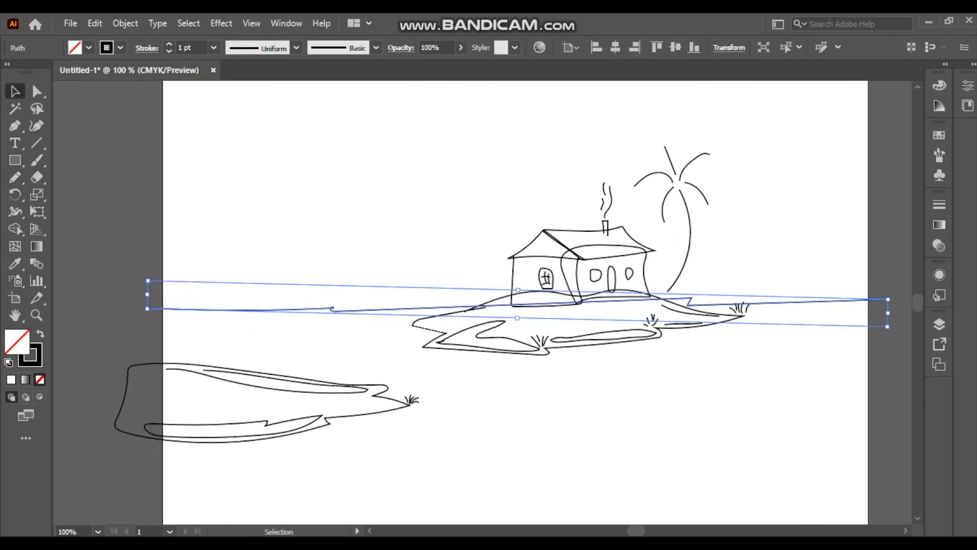
{"action": "left_click", "coordinate": [509, 458]}
Check the full horizon line, zoom to 300% on the house, and select the roof
{"action": "left_click_drag", "start_coordinate": [509, 407], "coordinate": [439, 421]}
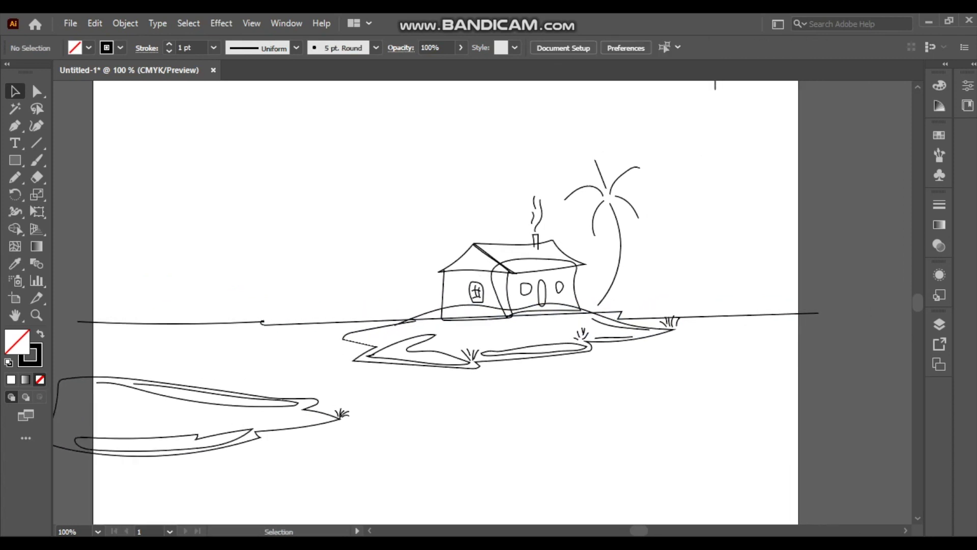
{"action": "left_click", "coordinate": [817, 312]}
{"action": "scroll", "coordinate": [438, 306], "scroll_direction": "up", "scroll_amount": 2}
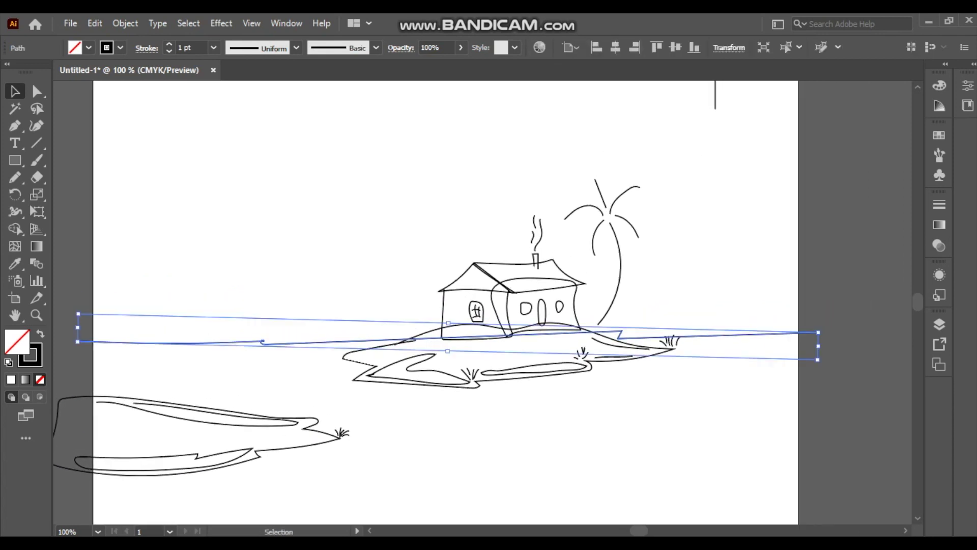
{"action": "key", "text": "ctrl+shift+a"}
{"action": "scroll", "coordinate": [466, 250], "scroll_direction": "up", "scroll_amount": 3}
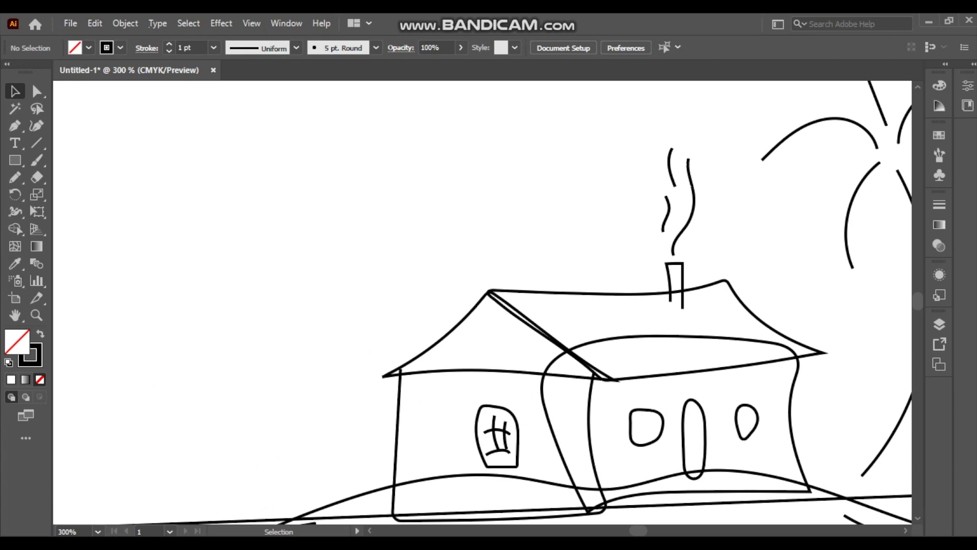
{"action": "left_click", "coordinate": [774, 326]}
Detach the Swatches into a floating panel and centre the view on the house
{"action": "left_click", "coordinate": [939, 135]}
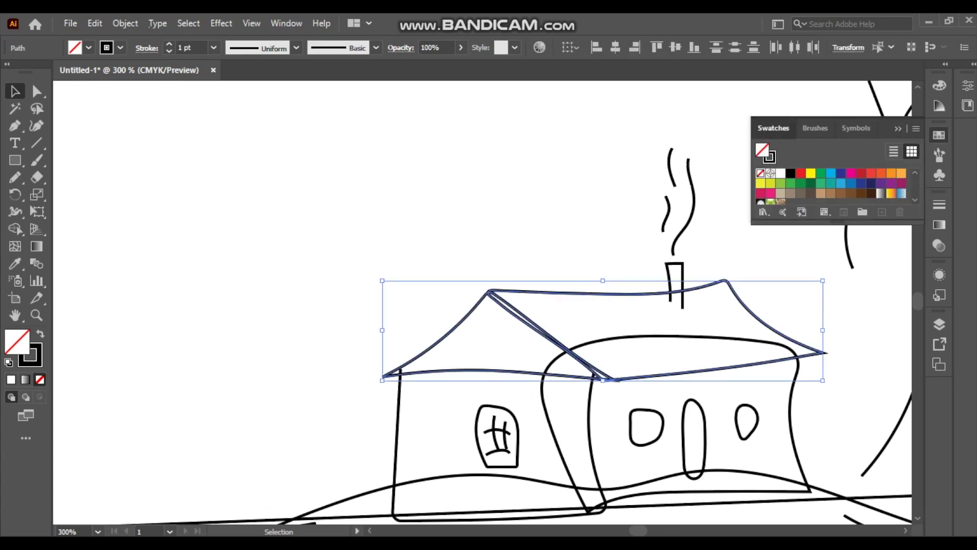
{"action": "left_click_drag", "start_coordinate": [773, 128], "coordinate": [703, 100]}
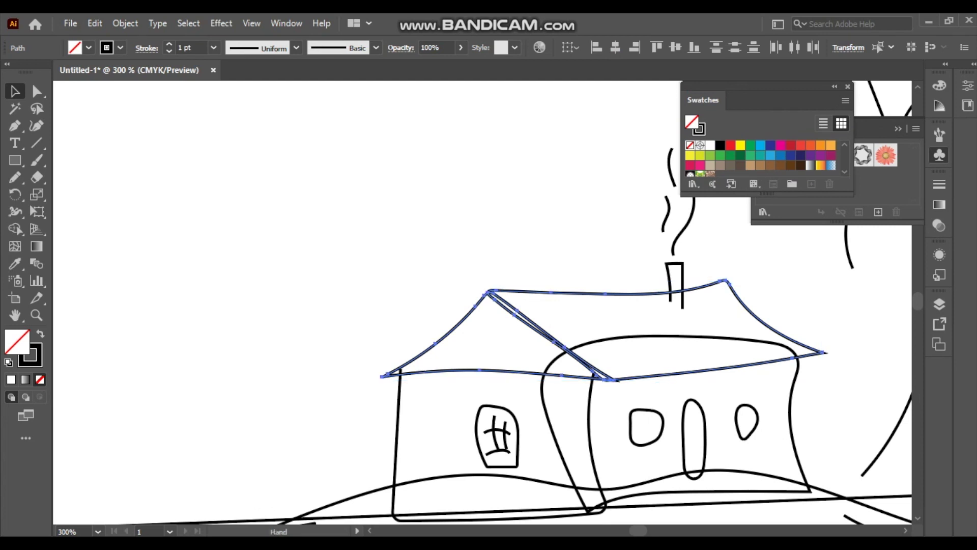
{"action": "left_click_drag", "start_coordinate": [509, 306], "coordinate": [408, 283]}
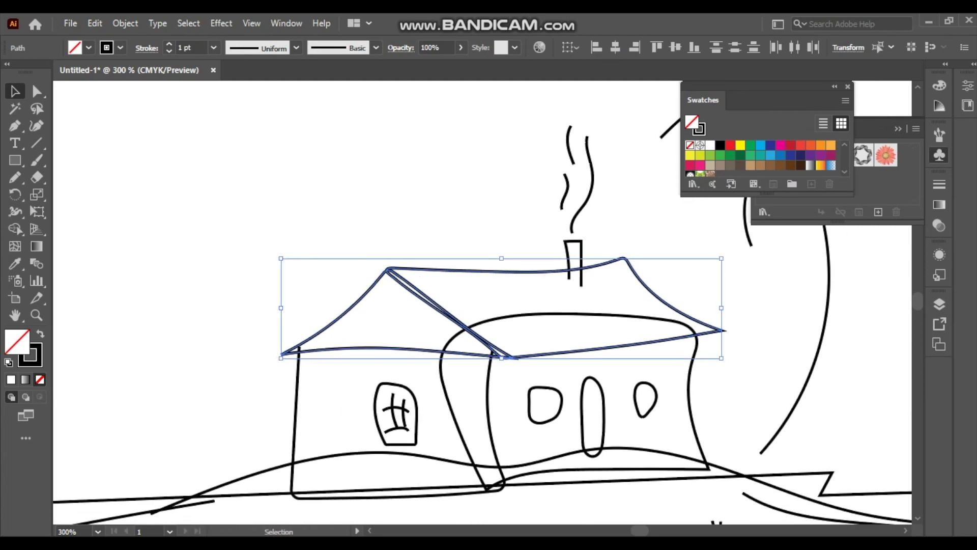
{"action": "key", "text": "ctrl+shift+a"}
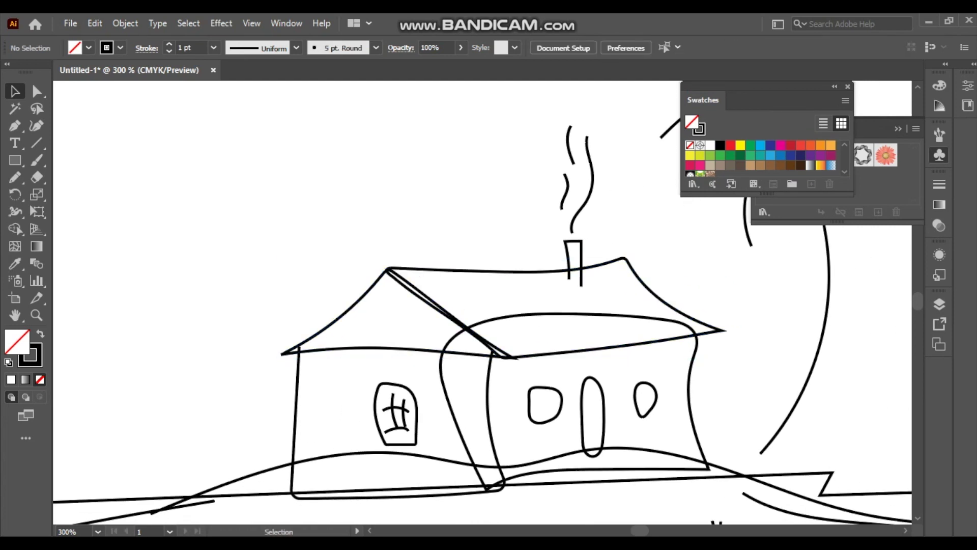
Fill the house's left wall with pale grey
{"action": "left_click", "coordinate": [296, 367]}
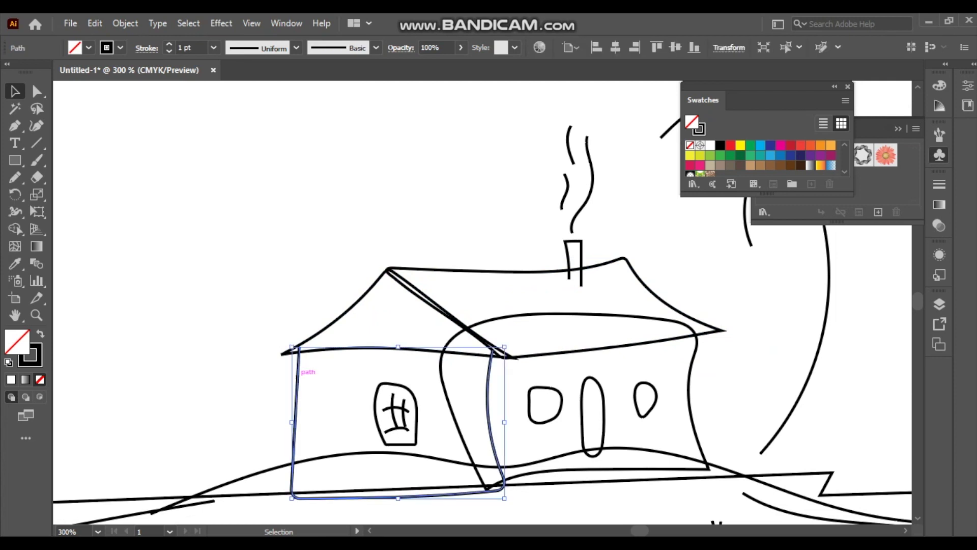
{"action": "scroll", "coordinate": [761, 158], "scroll_direction": "down", "scroll_amount": 3}
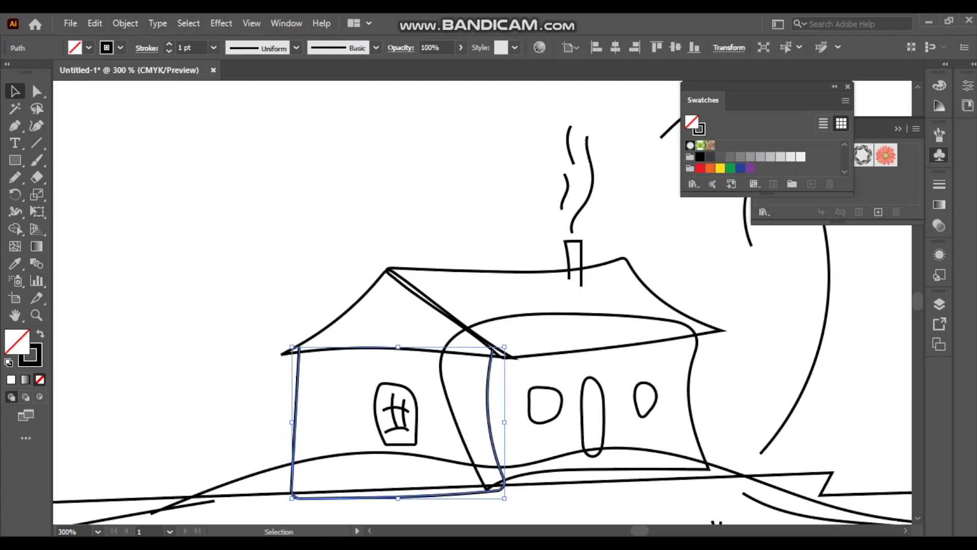
{"action": "left_click", "coordinate": [781, 156]}
{"action": "left_click", "coordinate": [801, 156]}
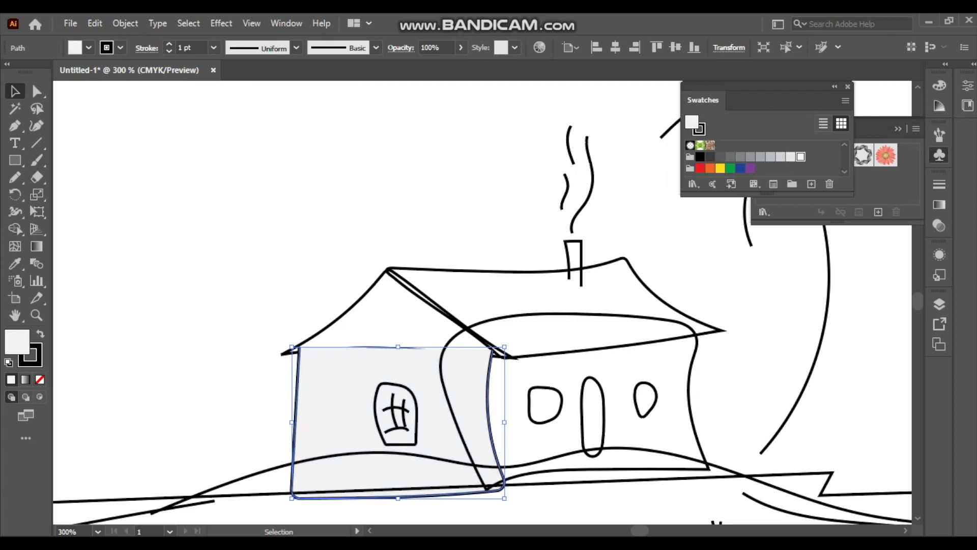
{"action": "left_click", "coordinate": [349, 251]}
Fill the roof greyish brown and the left roof face a darker brown
{"action": "left_click", "coordinate": [357, 293]}
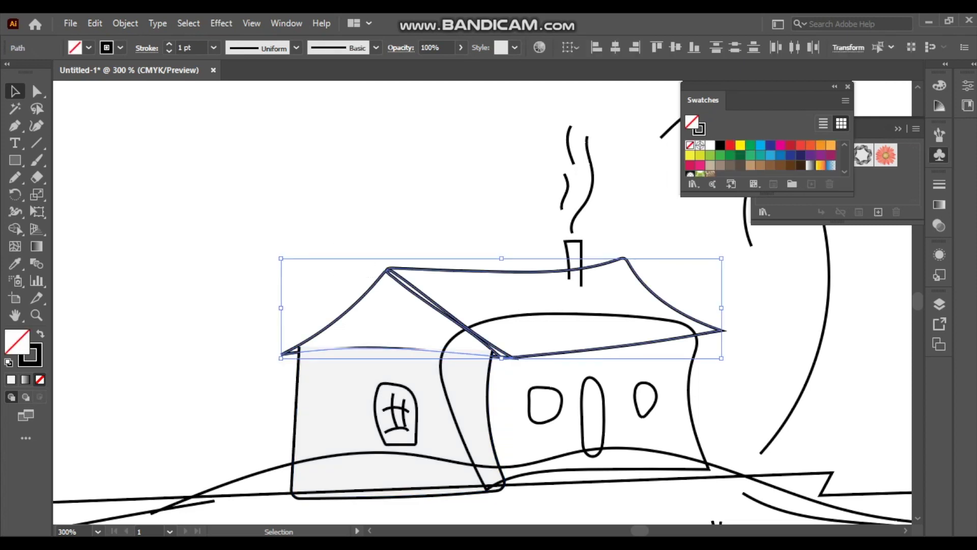
{"action": "left_click", "coordinate": [751, 165]}
{"action": "left_click", "coordinate": [720, 164]}
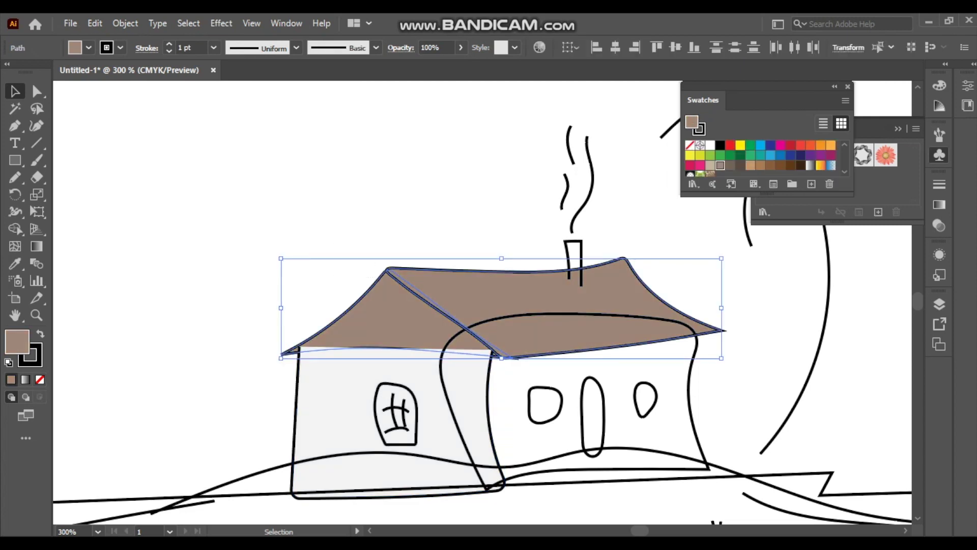
{"action": "left_click", "coordinate": [204, 229]}
{"action": "left_click", "coordinate": [585, 295]}
{"action": "left_click", "coordinate": [346, 325]}
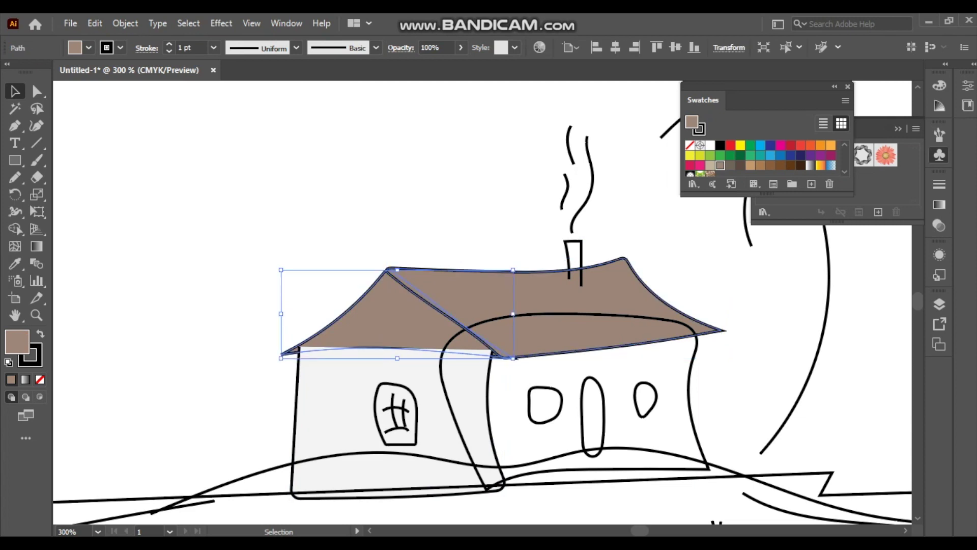
{"action": "left_click", "coordinate": [730, 165]}
{"action": "left_click", "coordinate": [204, 229]}
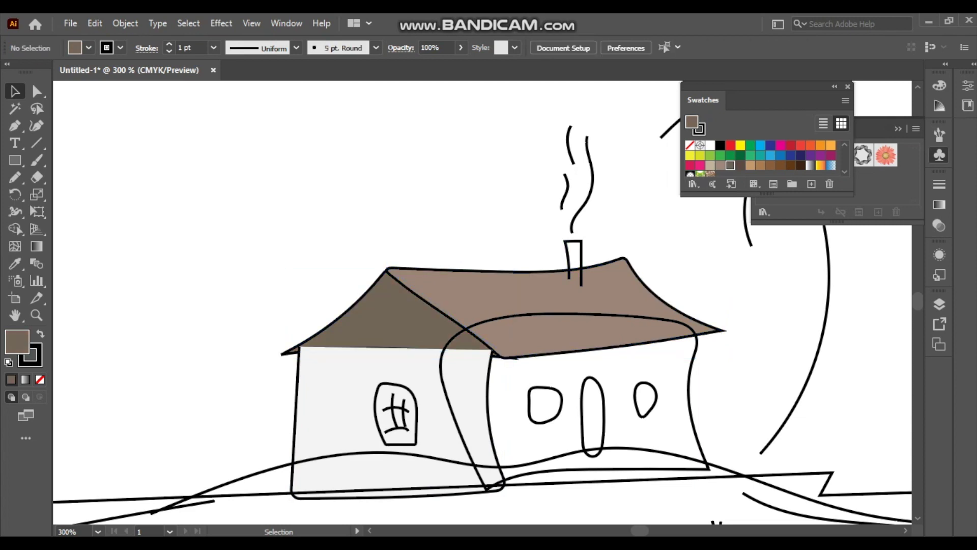
Fill the chimney and the curvy front wall with white
{"action": "left_click", "coordinate": [581, 262]}
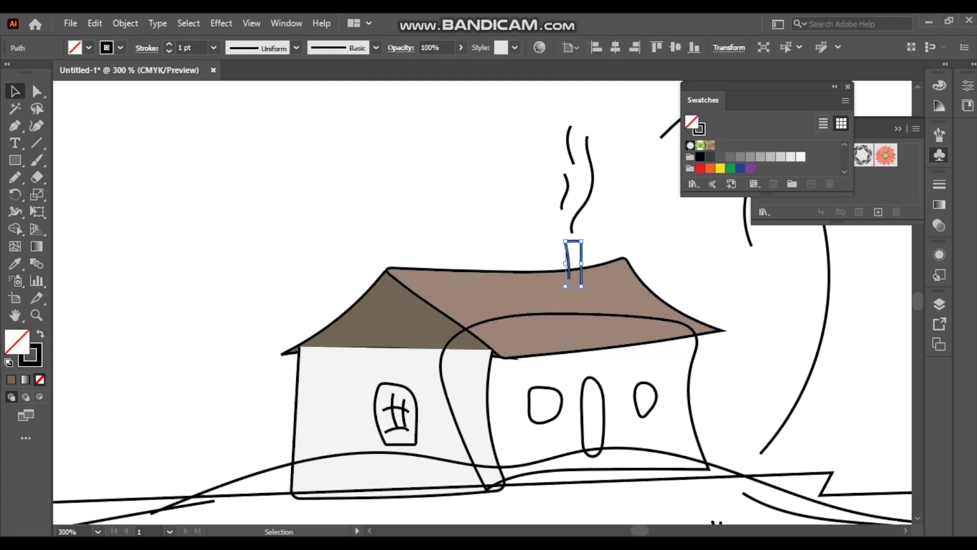
{"action": "left_click", "coordinate": [781, 156]}
{"action": "left_click", "coordinate": [800, 157]}
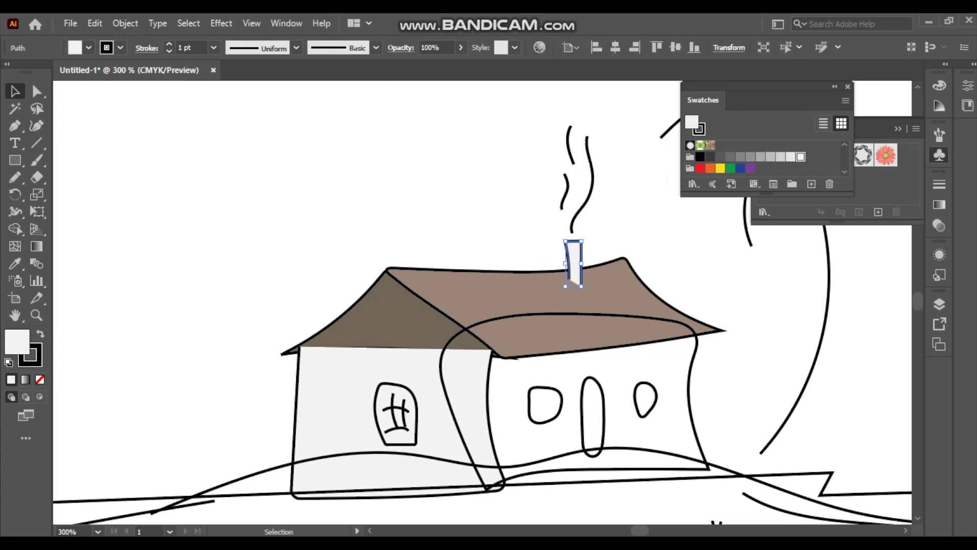
{"action": "left_click_drag", "start_coordinate": [545, 316], "coordinate": [472, 309]}
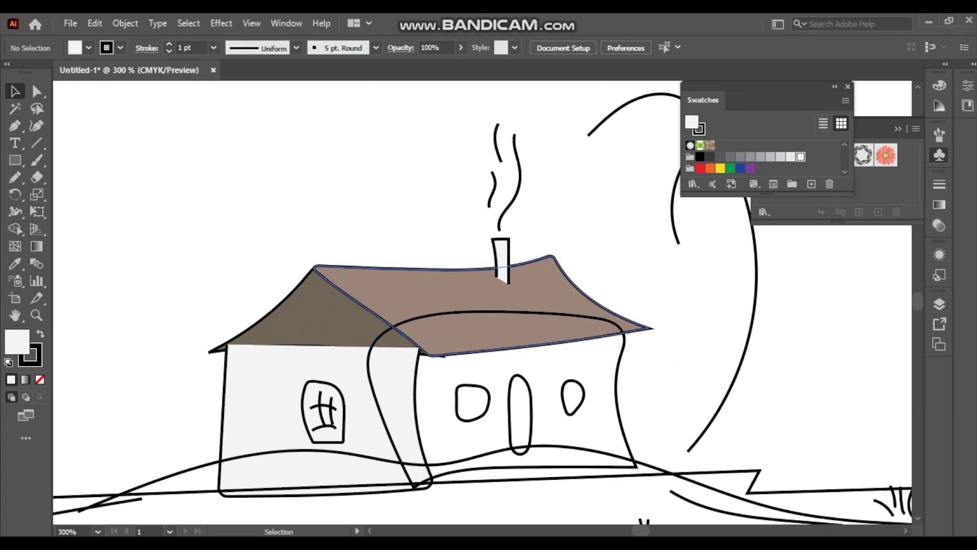
{"action": "left_click", "coordinate": [471, 311]}
{"action": "scroll", "coordinate": [761, 158], "scroll_direction": "down", "scroll_amount": 3}
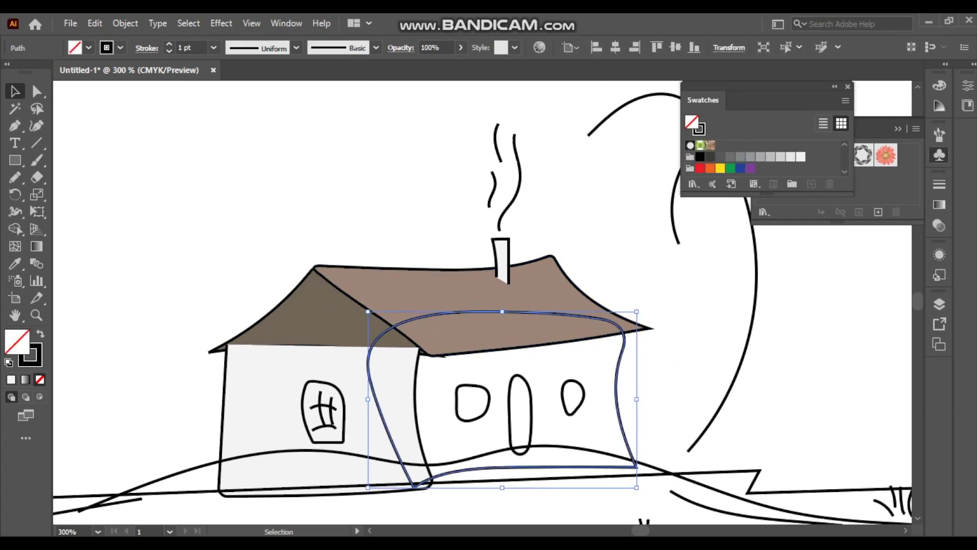
{"action": "left_click", "coordinate": [801, 156]}
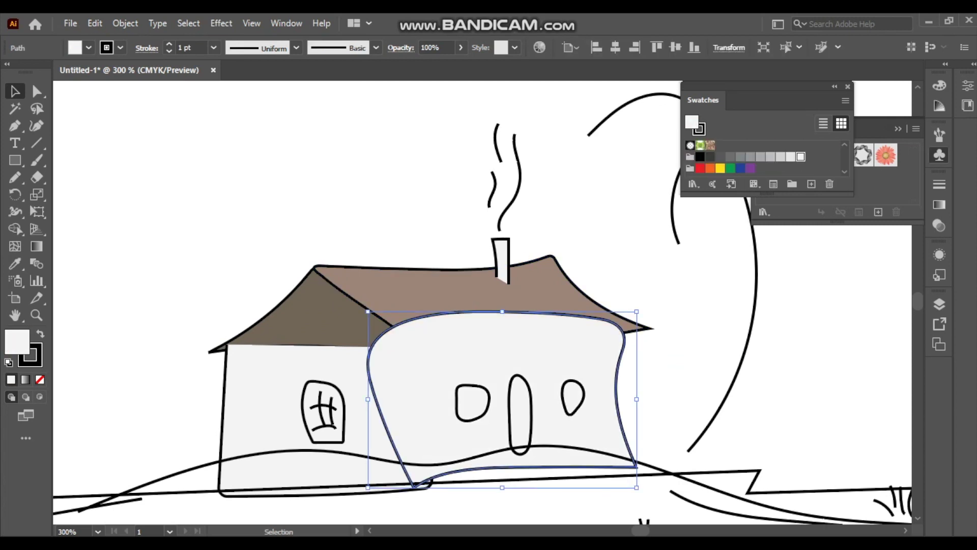
Give the left wall light grey and bring both roof faces in front of the walls
{"action": "left_click", "coordinate": [306, 367]}
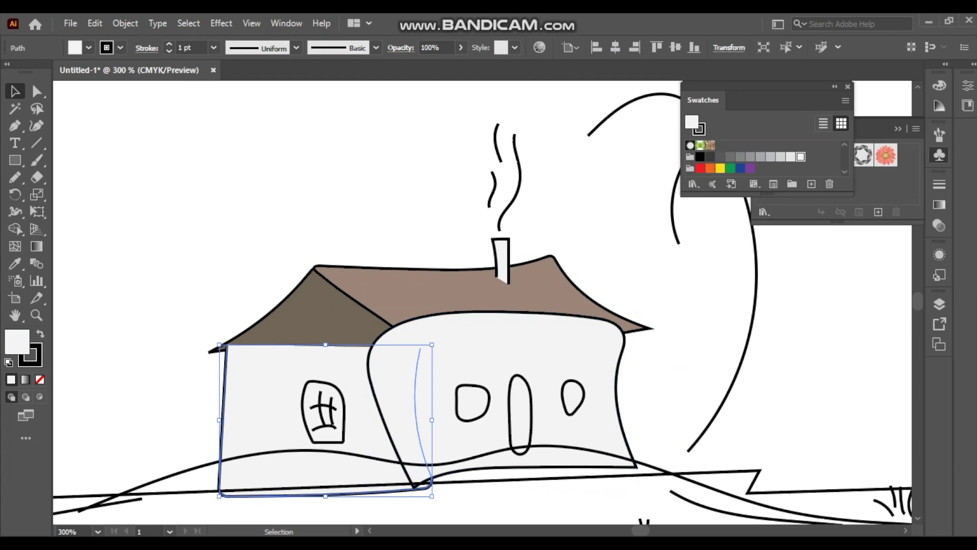
{"action": "left_click", "coordinate": [781, 156]}
{"action": "key", "text": "ctrl+shift+a"}
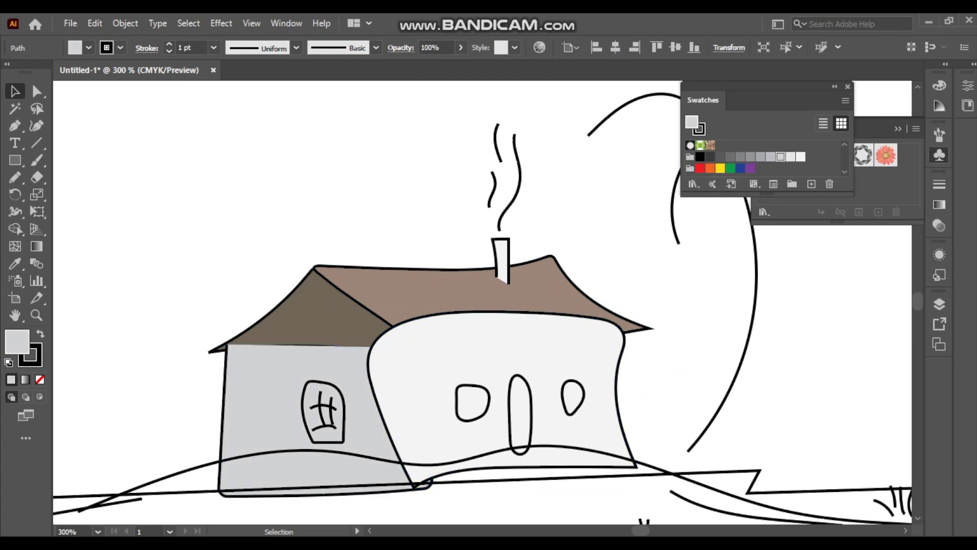
{"action": "left_click_drag", "start_coordinate": [369, 241], "coordinate": [355, 295]}
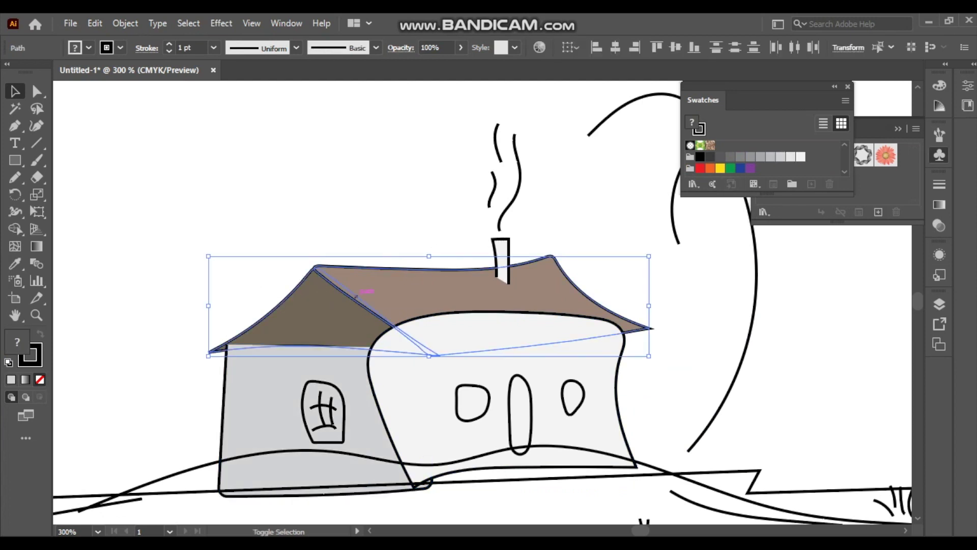
{"action": "key", "text": "ctrl"}
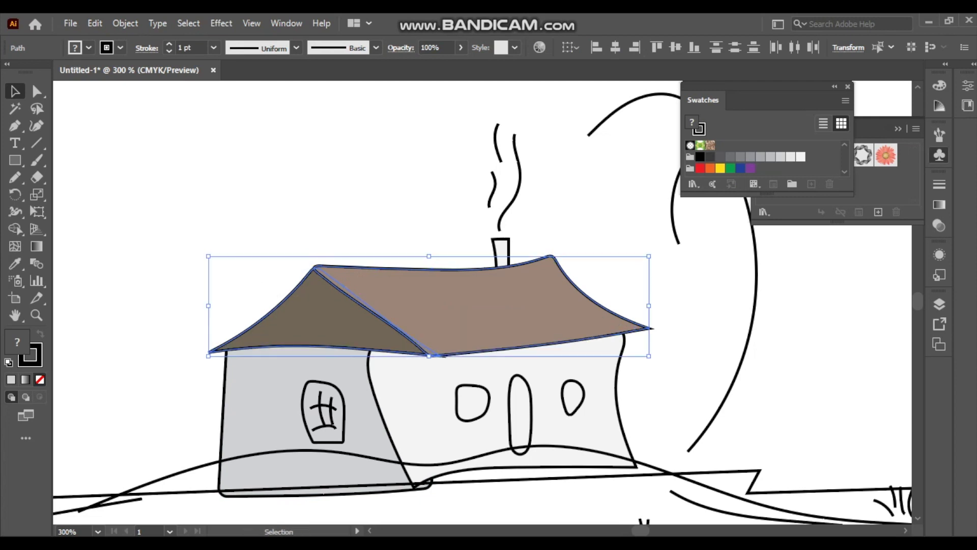
{"action": "key", "text": "ctrl+shift+a"}
{"action": "scroll", "coordinate": [481, 305], "scroll_direction": "down", "scroll_amount": 3}
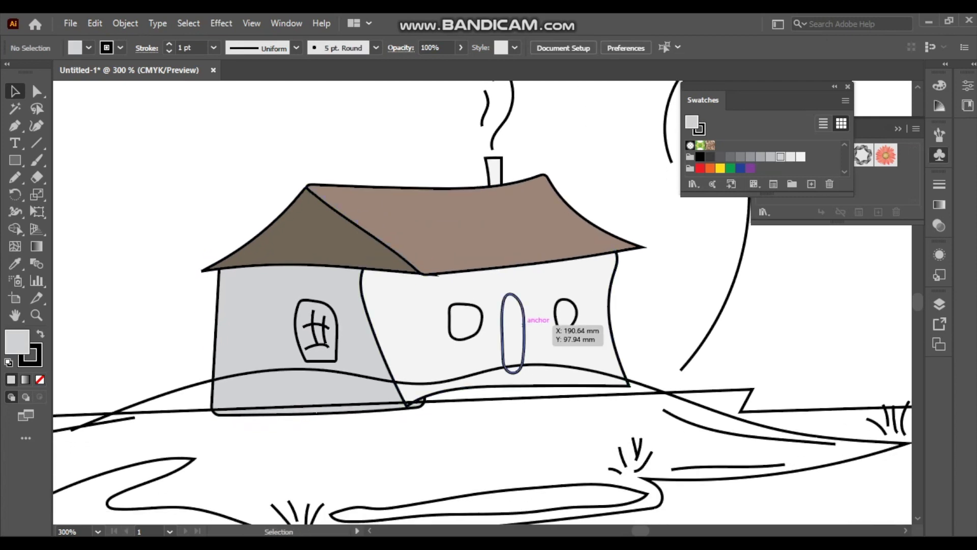
Fill the door and left window with grey
{"action": "left_click", "coordinate": [504, 320]}
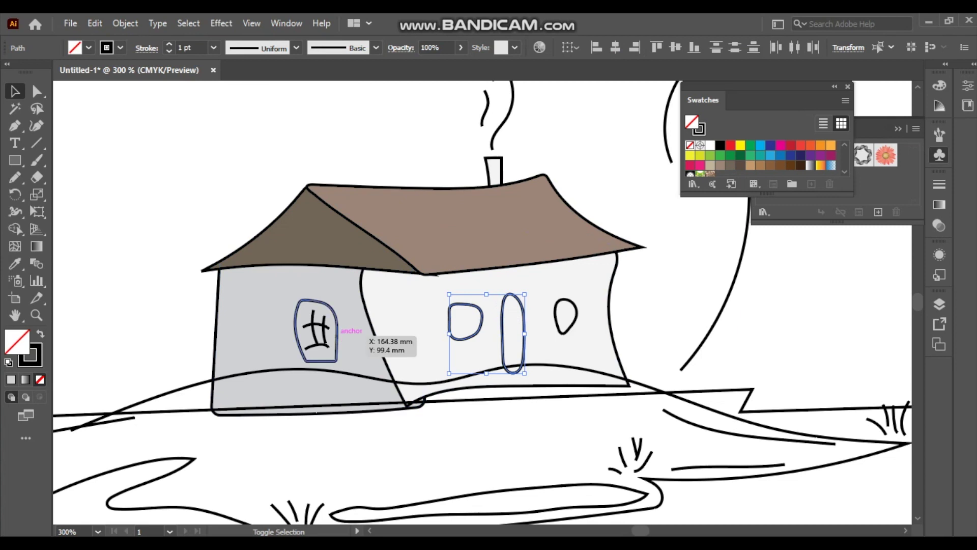
{"action": "left_click", "coordinate": [337, 330], "text": "shift"}
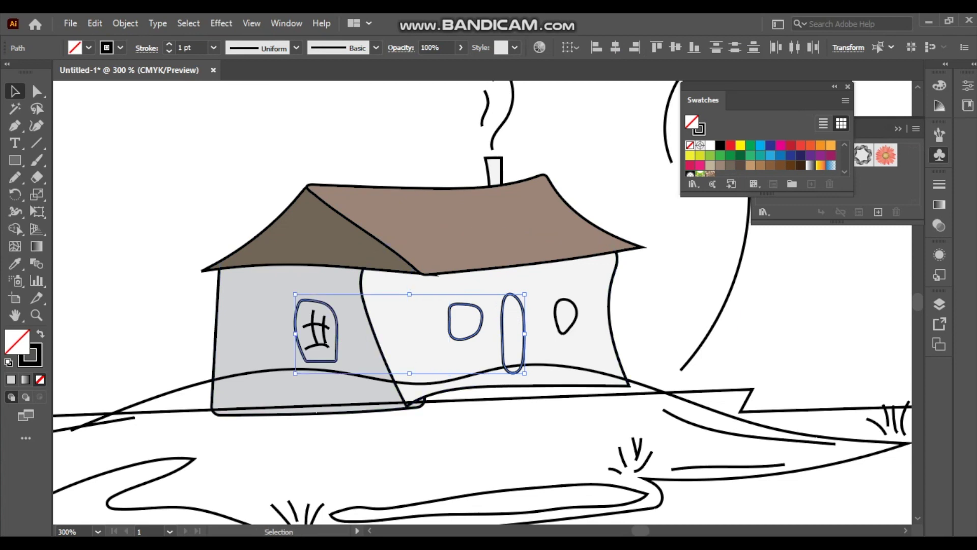
{"action": "left_click", "coordinate": [761, 165]}
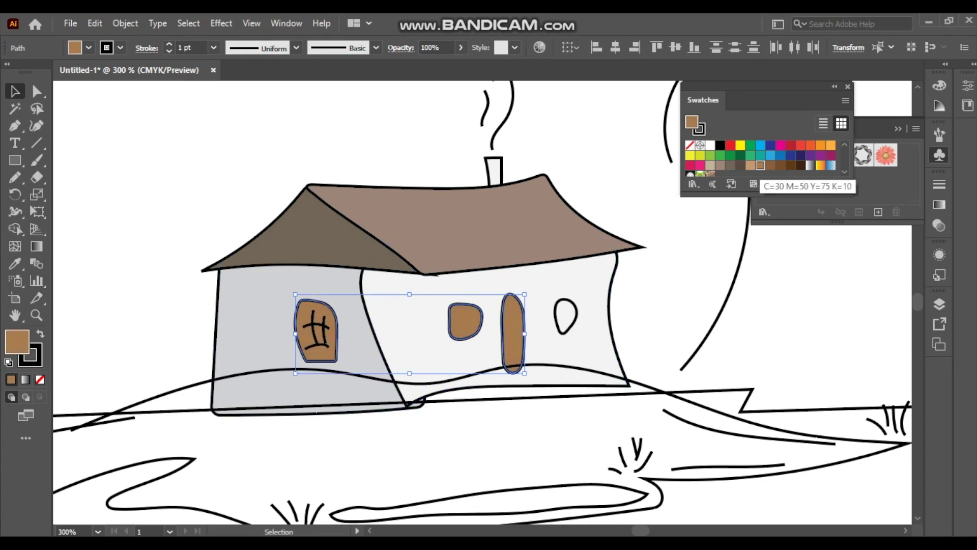
{"action": "scroll", "coordinate": [761, 165], "scroll_direction": "down", "scroll_amount": 3}
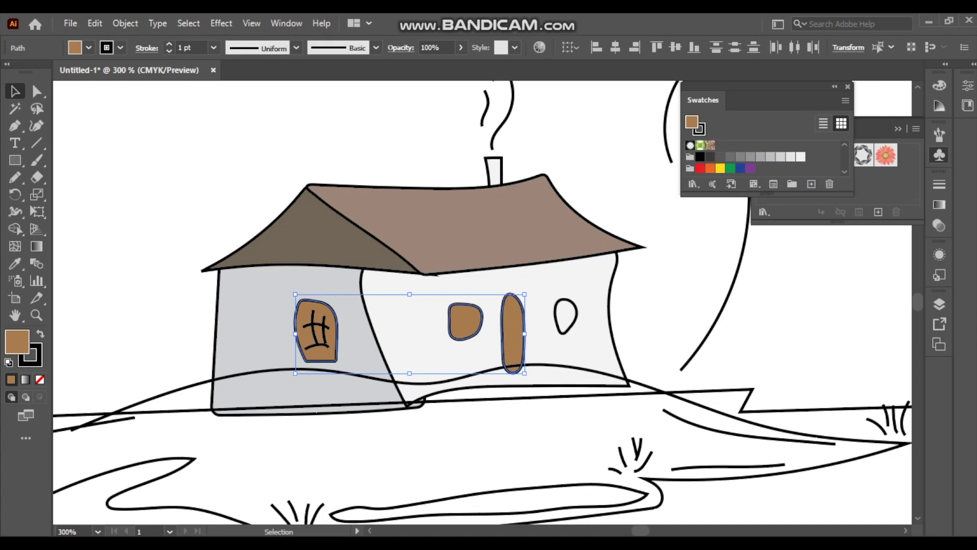
{"action": "left_click", "coordinate": [730, 156]}
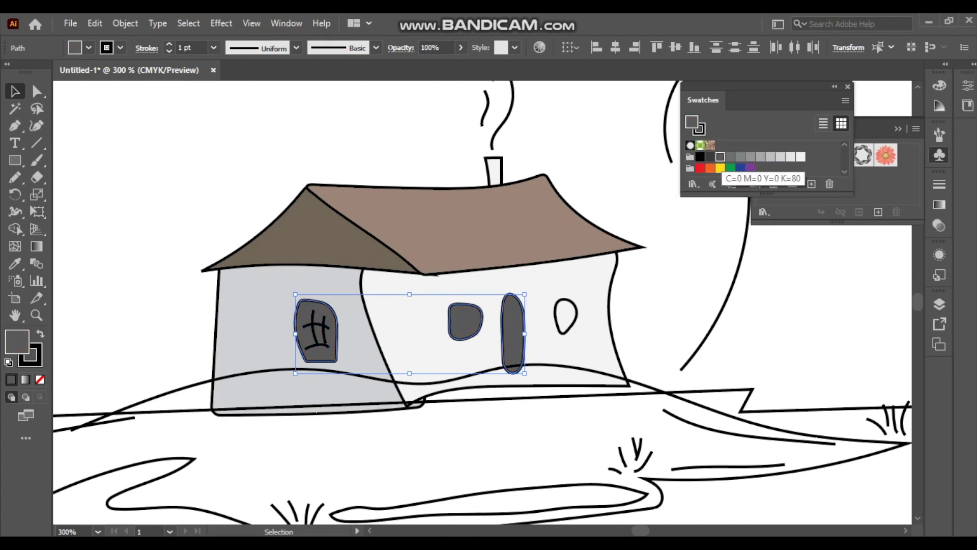
{"action": "left_click", "coordinate": [730, 156]}
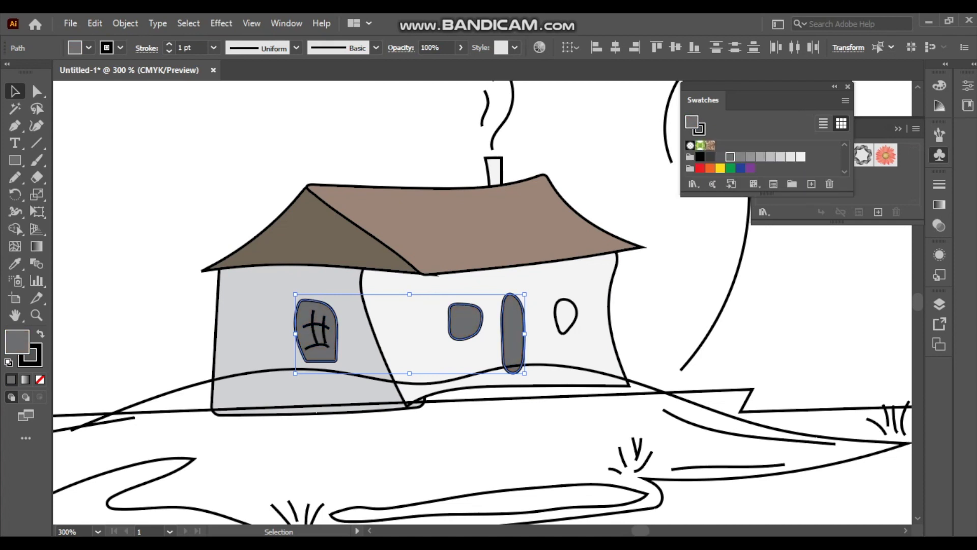
Fill the small oval window with grey
{"action": "left_click_drag", "start_coordinate": [567, 320], "coordinate": [541, 305]}
{"action": "left_click", "coordinate": [559, 288]}
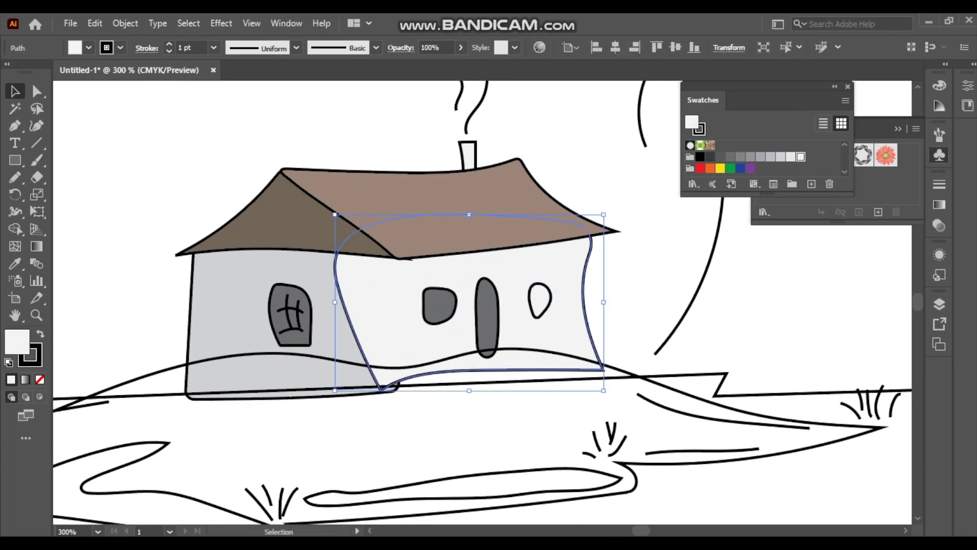
{"action": "left_click", "coordinate": [550, 298]}
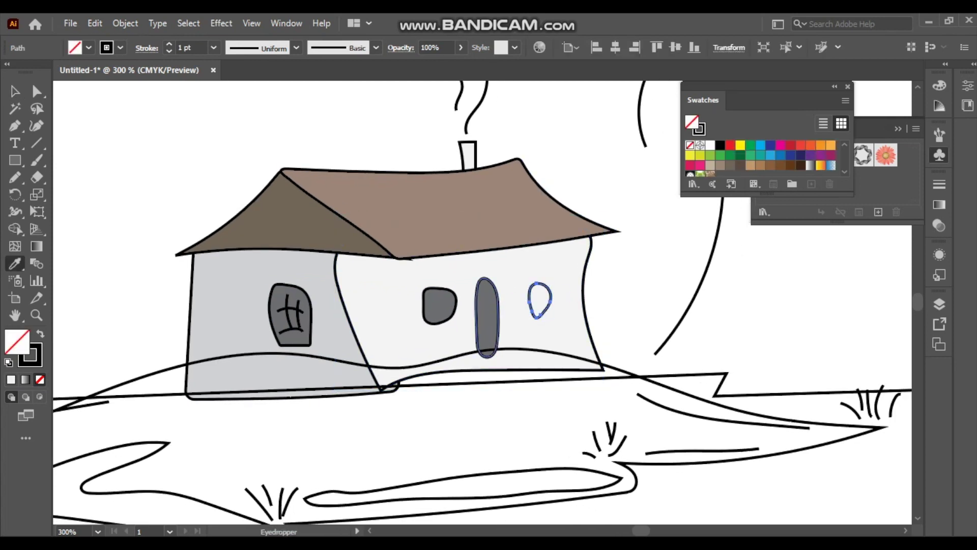
{"action": "scroll", "coordinate": [758, 157], "scroll_direction": "down", "scroll_amount": 2}
{"action": "left_click", "coordinate": [730, 171]}
{"action": "key", "text": "ctrl+shift+a"}
Fill the wavy ground shape green and send it behind the hut
{"action": "left_click_drag", "start_coordinate": [166, 367], "coordinate": [300, 258]}
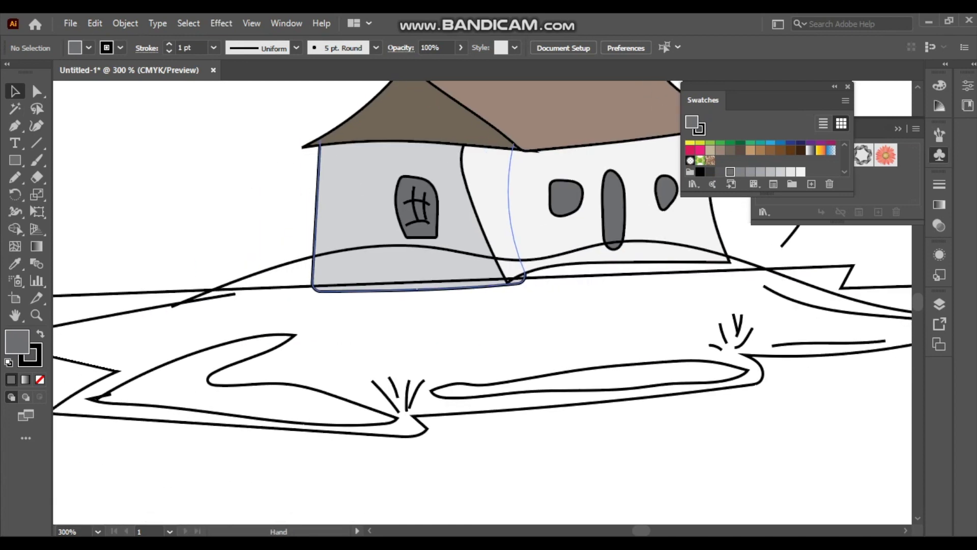
{"action": "left_click", "coordinate": [300, 258]}
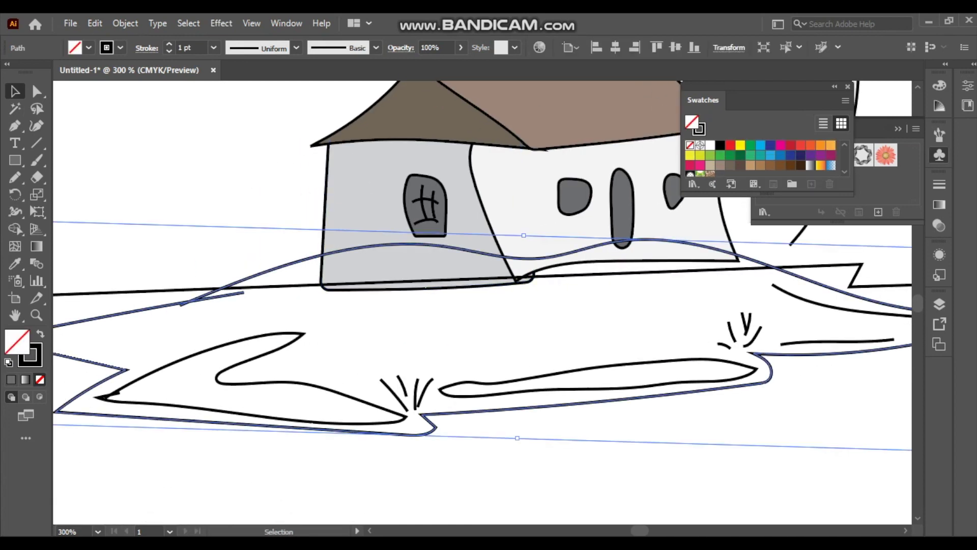
{"action": "left_click", "coordinate": [710, 155]}
{"action": "key", "text": "ctrl+shift+a"}
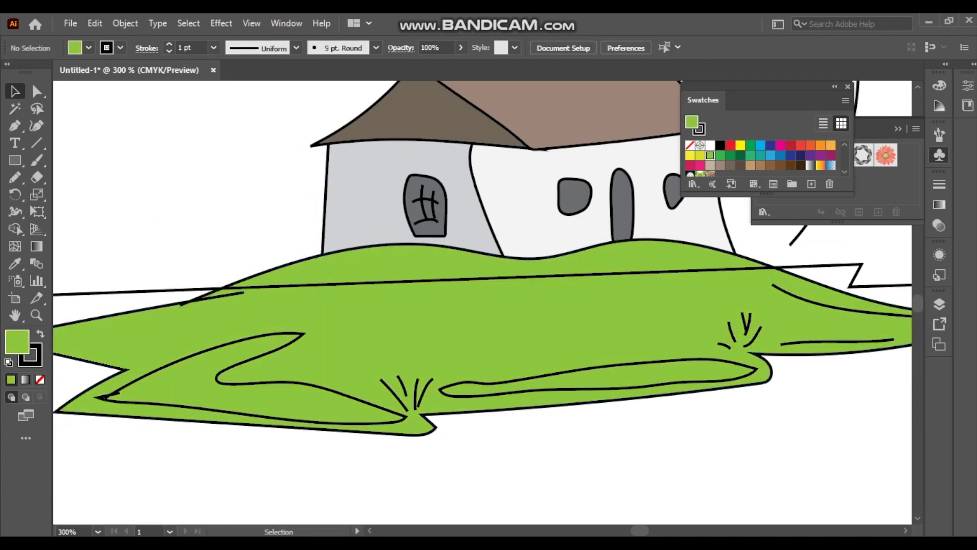
{"action": "left_click", "coordinate": [300, 275]}
{"action": "key", "text": "ctrl+shift+bracketleft"}
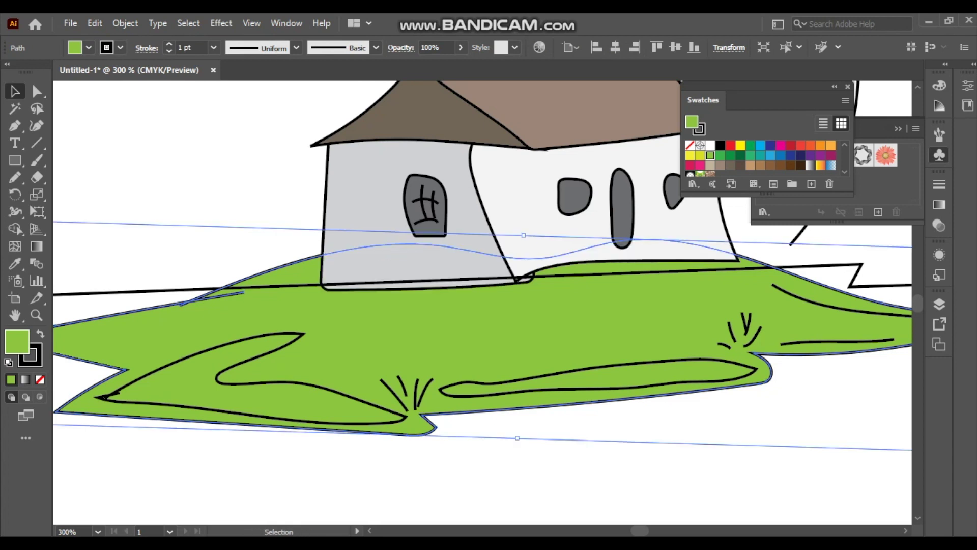
{"action": "key", "text": "ctrl+shift+a"}
{"action": "key", "text": "ctrl+minus"}
{"action": "key", "text": "ctrl+minus"}
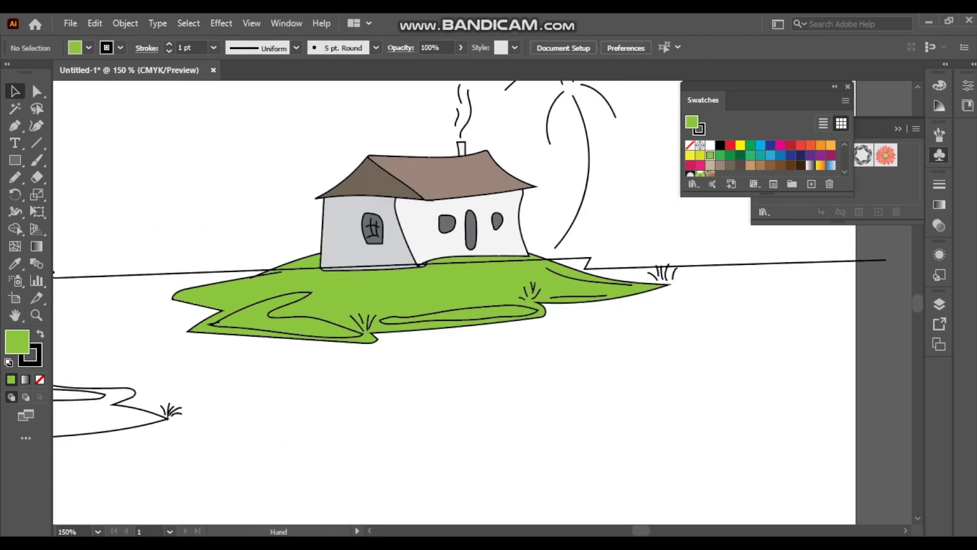
{"action": "scroll", "coordinate": [482, 302], "scroll_direction": "up", "scroll_amount": 3}
{"action": "key", "text": "ctrl+plus"}
{"action": "scroll", "coordinate": [483, 303], "scroll_direction": "down", "scroll_amount": 3}
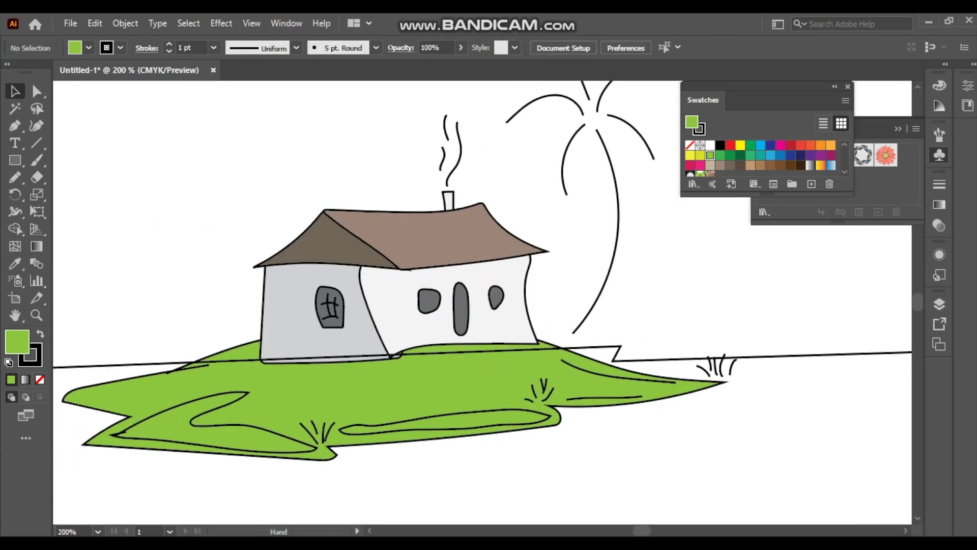
Drag the front wall's bottom anchors down so the wall meets the ground
{"action": "left_click", "coordinate": [484, 305]}
{"action": "key", "text": "ctrl+plus"}
{"action": "key", "text": "ctrl+plus"}
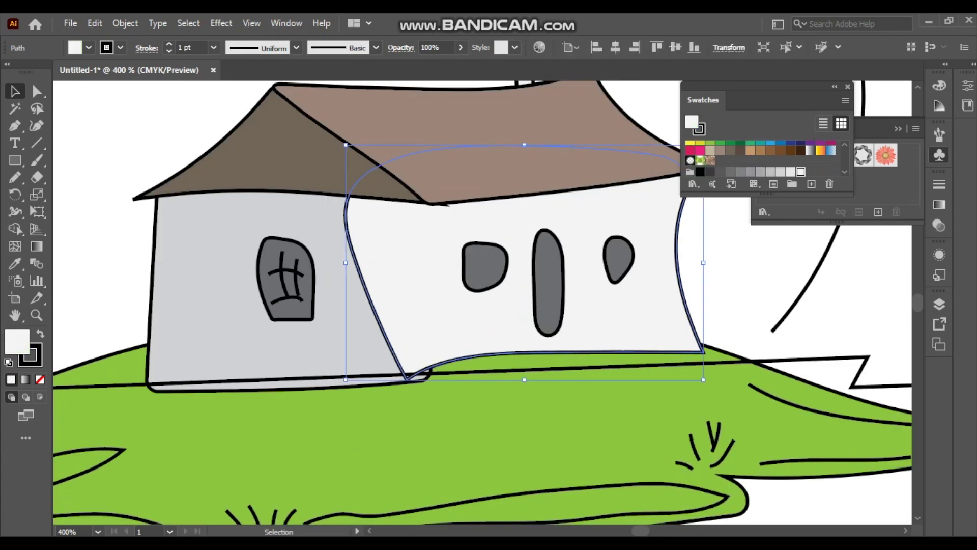
{"action": "key", "text": "a"}
{"action": "left_click", "coordinate": [407, 379]}
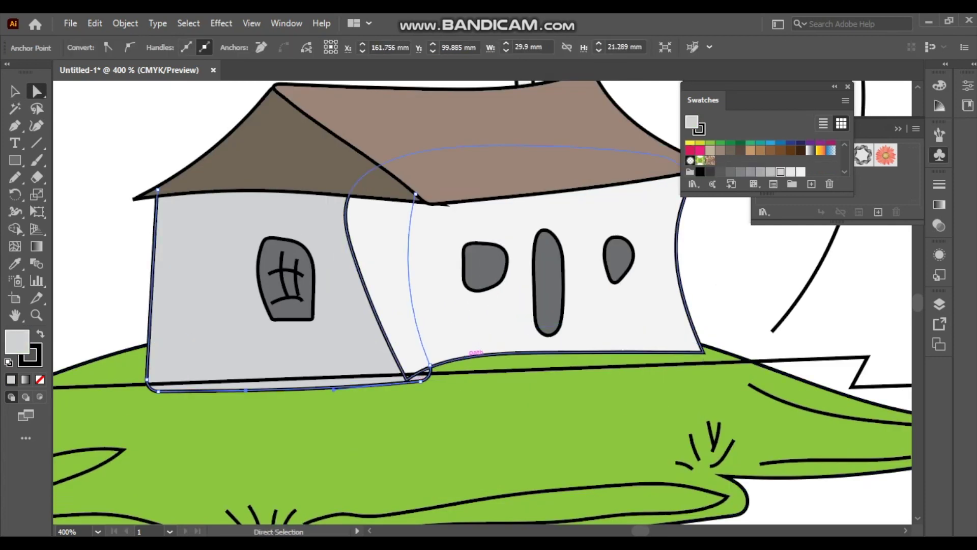
{"action": "left_click", "coordinate": [463, 354], "text": "shift"}
{"action": "left_click_drag", "start_coordinate": [488, 353], "coordinate": [493, 375]}
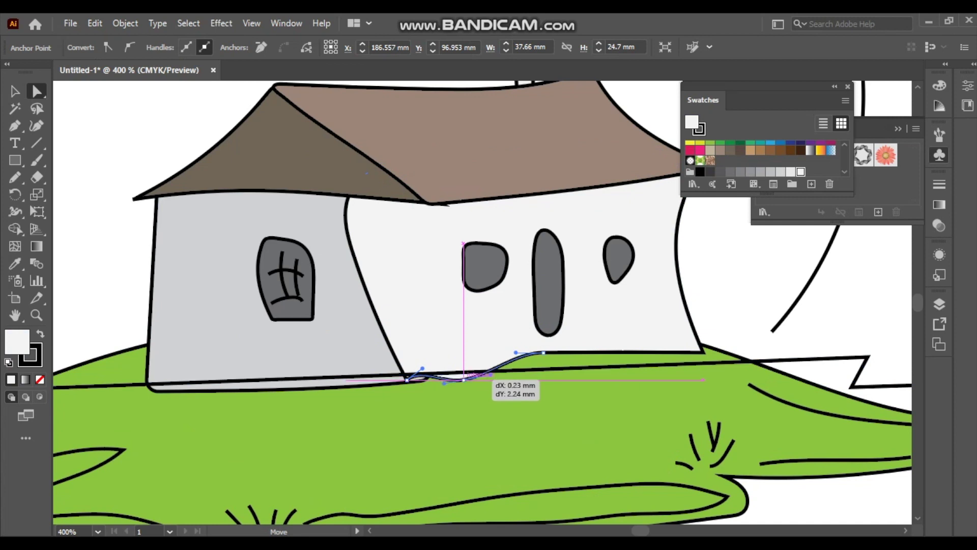
{"action": "left_click_drag", "start_coordinate": [544, 352], "coordinate": [548, 361]}
{"action": "left_click_drag", "start_coordinate": [408, 380], "coordinate": [413, 382]}
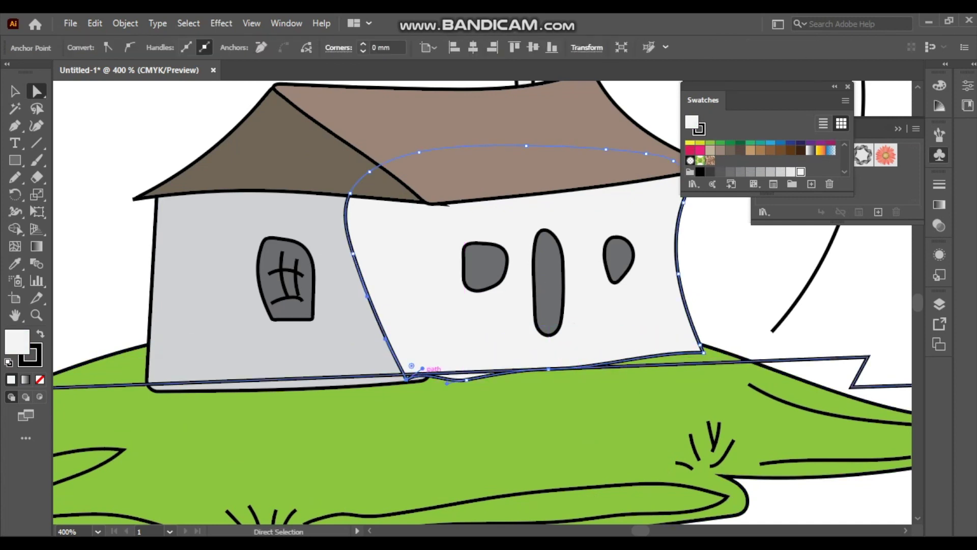
Recentre the view, return to the Selection tool and select the horizon line
{"action": "scroll", "coordinate": [495, 384], "scroll_direction": "down", "scroll_amount": 2}
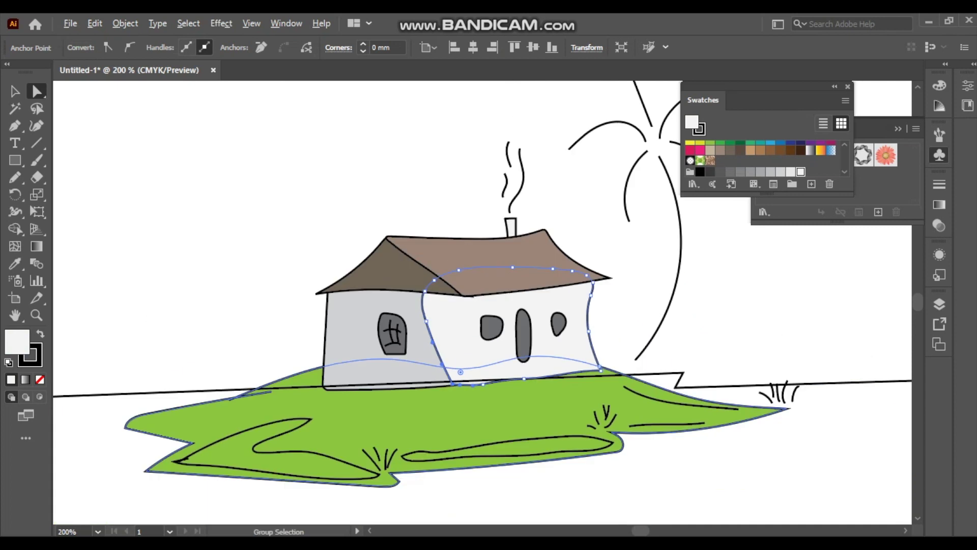
{"action": "left_click_drag", "start_coordinate": [489, 306], "coordinate": [423, 250]}
{"action": "key", "text": "ctrl+shift+a"}
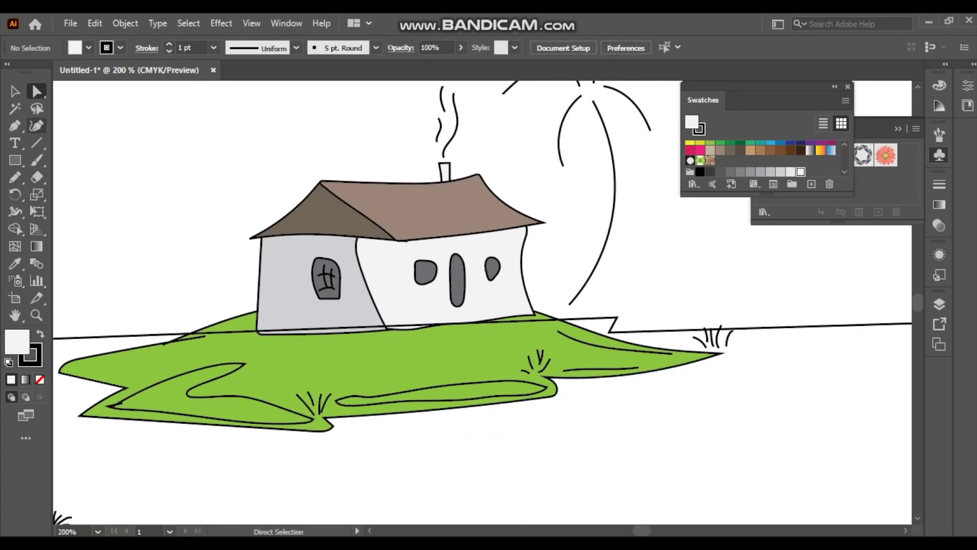
{"action": "key", "text": "v"}
{"action": "left_click", "coordinate": [814, 326]}
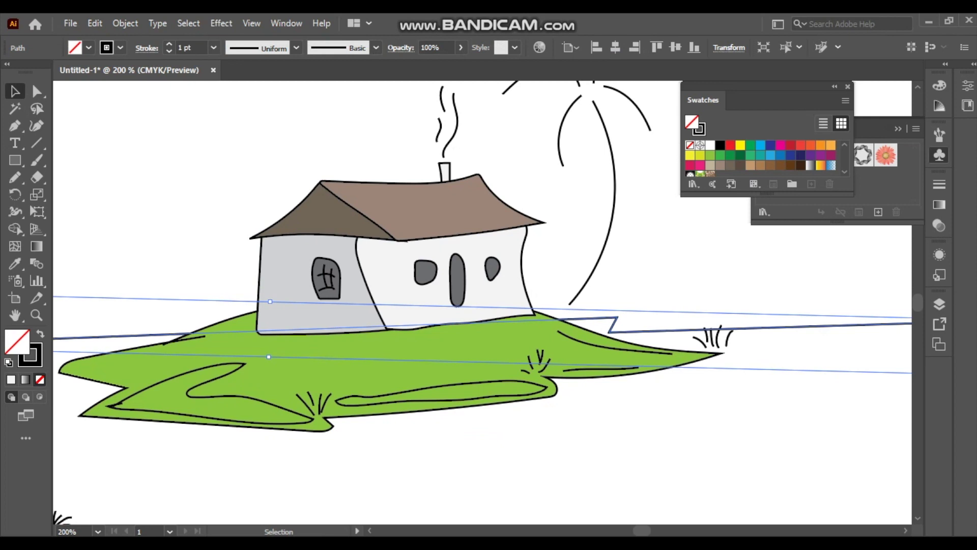
Select both grass squiggles on the island
{"action": "scroll", "coordinate": [657, 448], "scroll_direction": "down", "scroll_amount": 1}
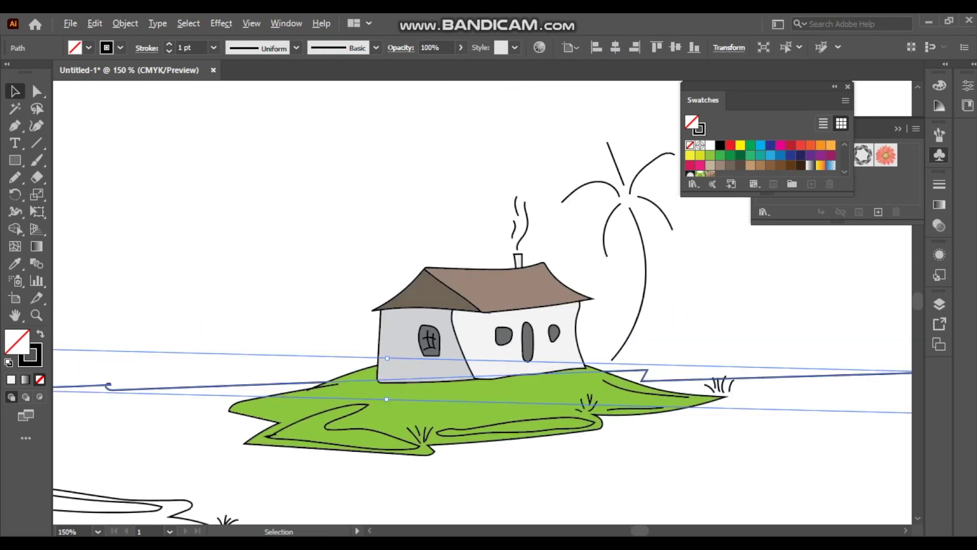
{"action": "scroll", "coordinate": [514, 397], "scroll_direction": "up", "scroll_amount": 1}
{"action": "left_click", "coordinate": [534, 416]}
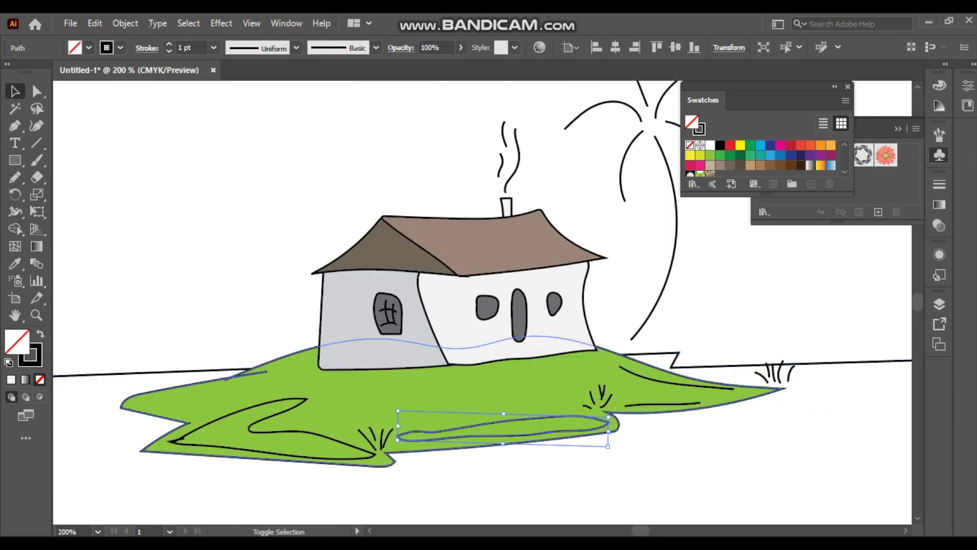
{"action": "left_click", "coordinate": [509, 387]}
{"action": "left_click", "coordinate": [278, 399]}
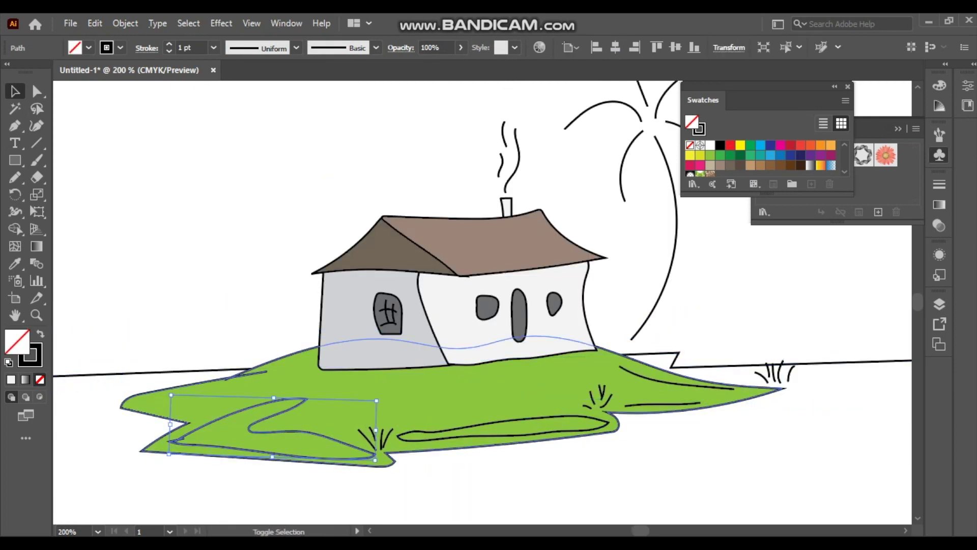
{"action": "left_click", "coordinate": [434, 435], "text": "shift"}
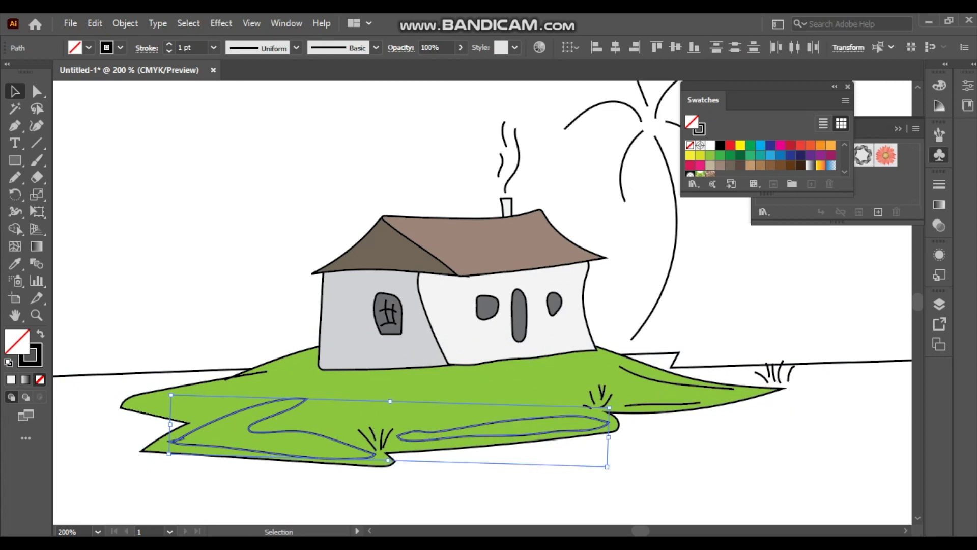
Shade both squiggles with a muted darker green from the Color Guide, then zoom out
{"action": "left_click", "coordinate": [720, 154]}
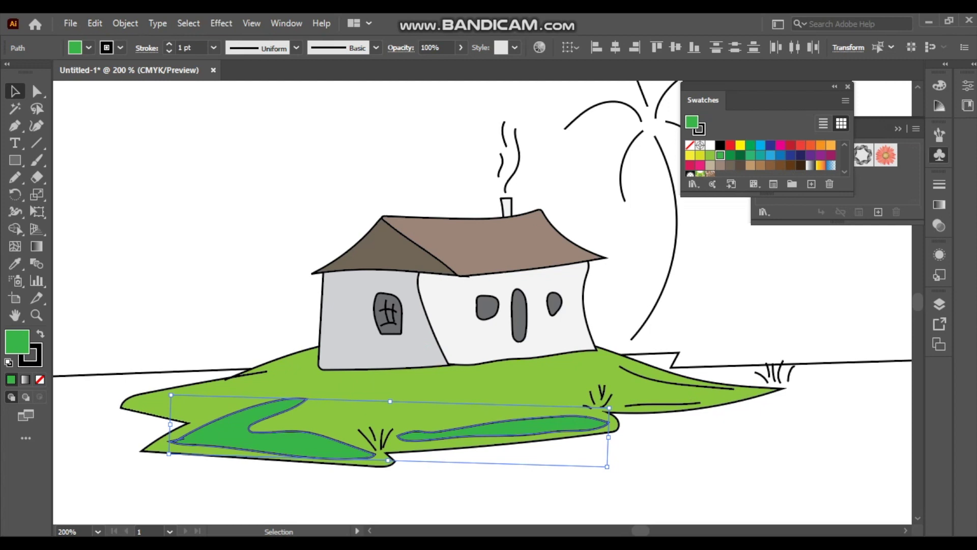
{"action": "left_click", "coordinate": [710, 155]}
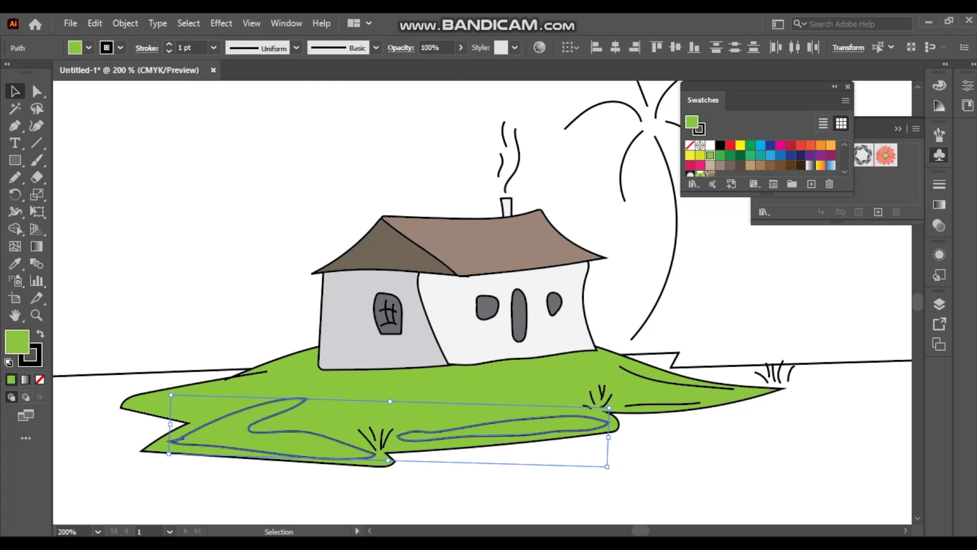
{"action": "left_click", "coordinate": [940, 106]}
{"action": "left_click", "coordinate": [816, 135]}
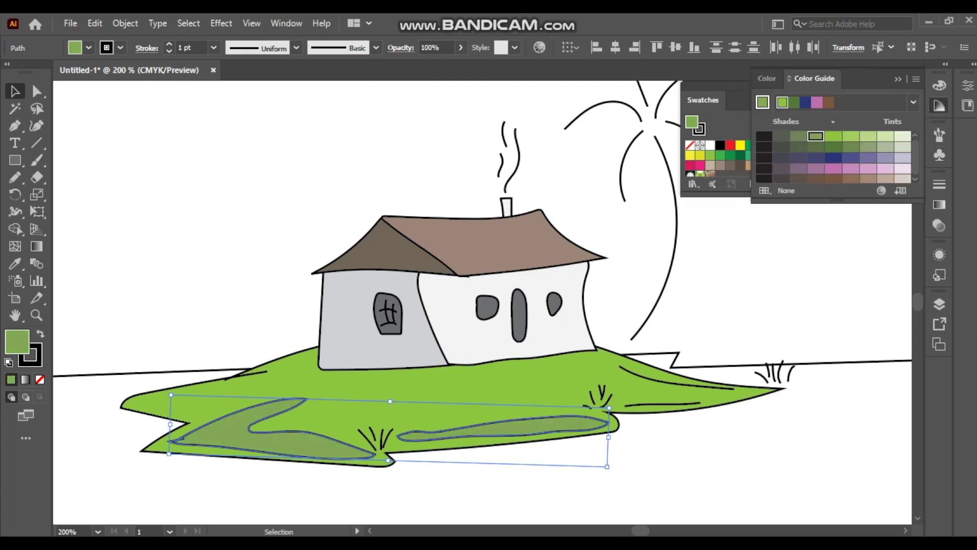
{"action": "left_click", "coordinate": [833, 147]}
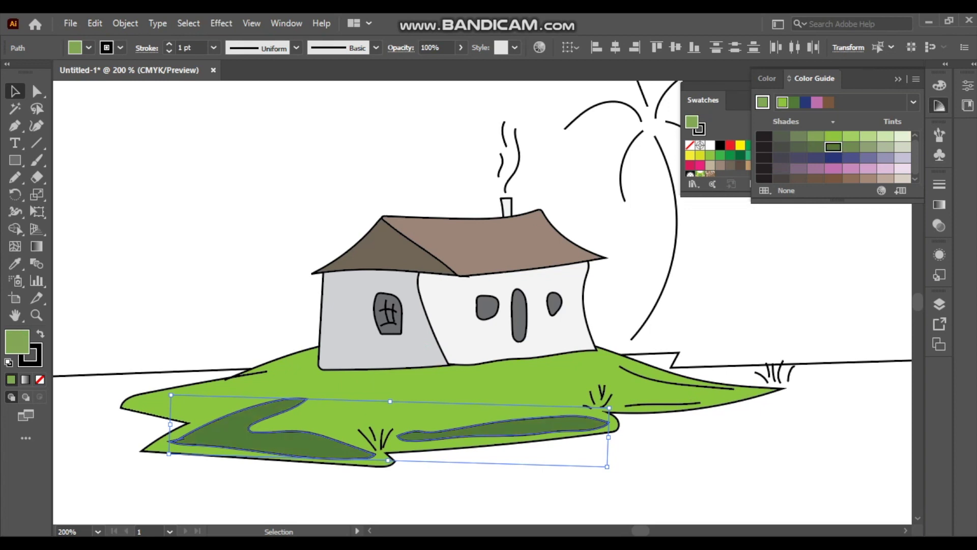
{"action": "left_click", "coordinate": [851, 146]}
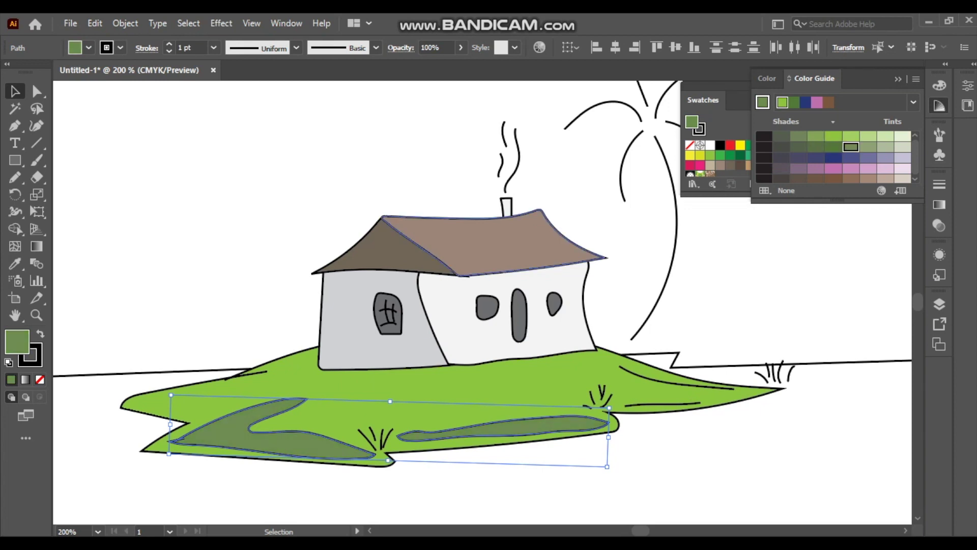
{"action": "left_click", "coordinate": [939, 85]}
{"action": "key", "text": "ctrl+shift+a"}
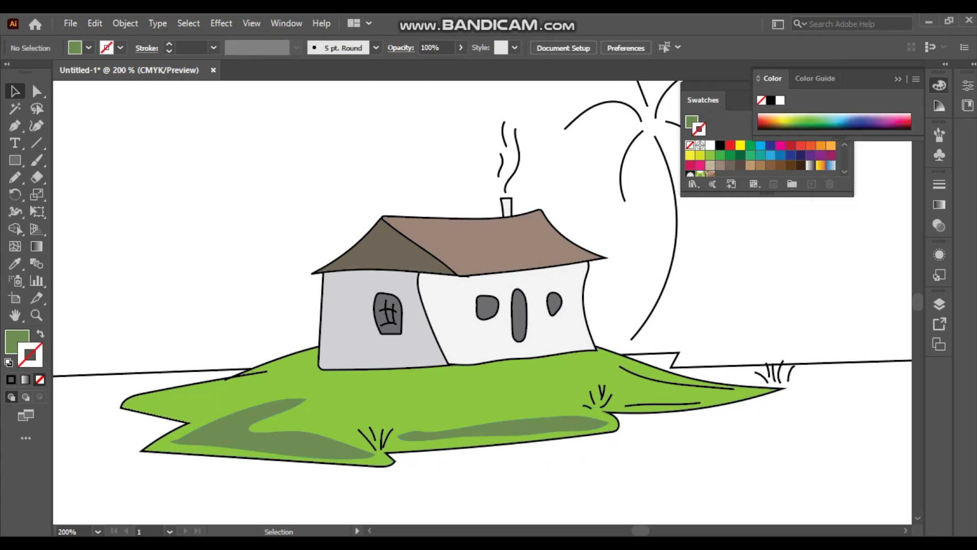
{"action": "left_click_drag", "start_coordinate": [324, 316], "coordinate": [405, 229]}
{"action": "key", "text": "ctrl+minus"}
{"action": "key", "text": "ctrl+minus"}
{"action": "key", "text": "ctrl+minus"}
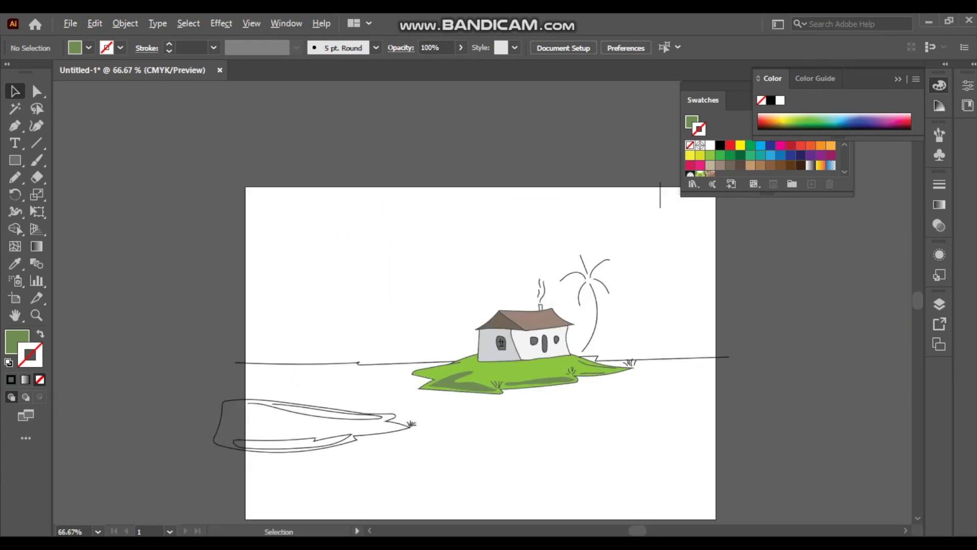
Eyedropper the island's light green onto the lower-left landmass outline
{"action": "key", "text": "ctrl+plus"}
{"action": "left_click_drag", "start_coordinate": [339, 425], "coordinate": [481, 393]}
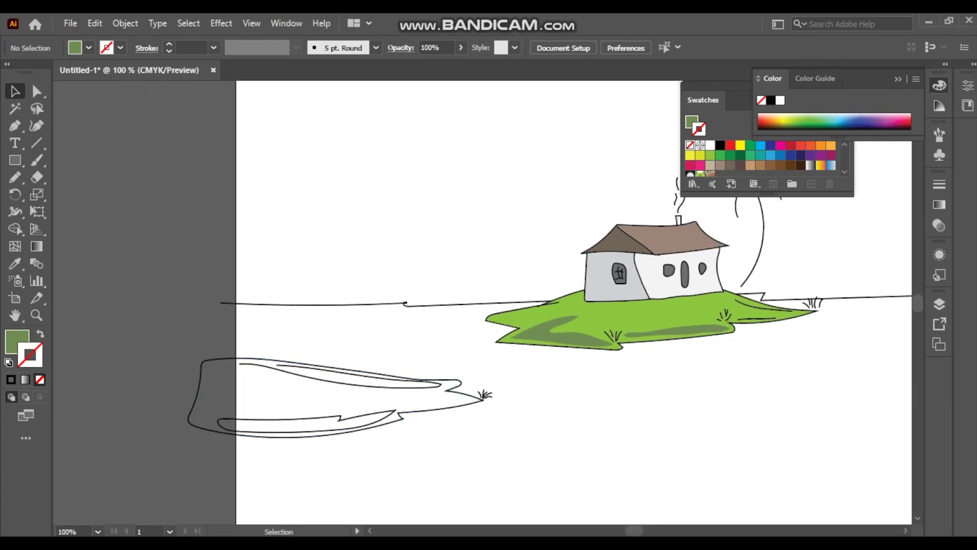
{"action": "left_click_drag", "start_coordinate": [433, 428], "coordinate": [403, 406]}
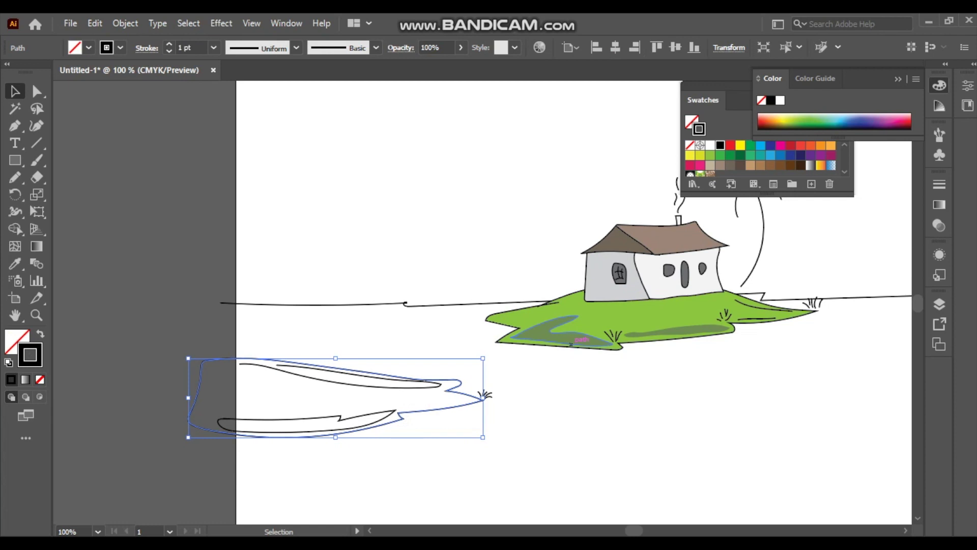
{"action": "key", "text": "i"}
{"action": "left_click", "coordinate": [530, 318]}
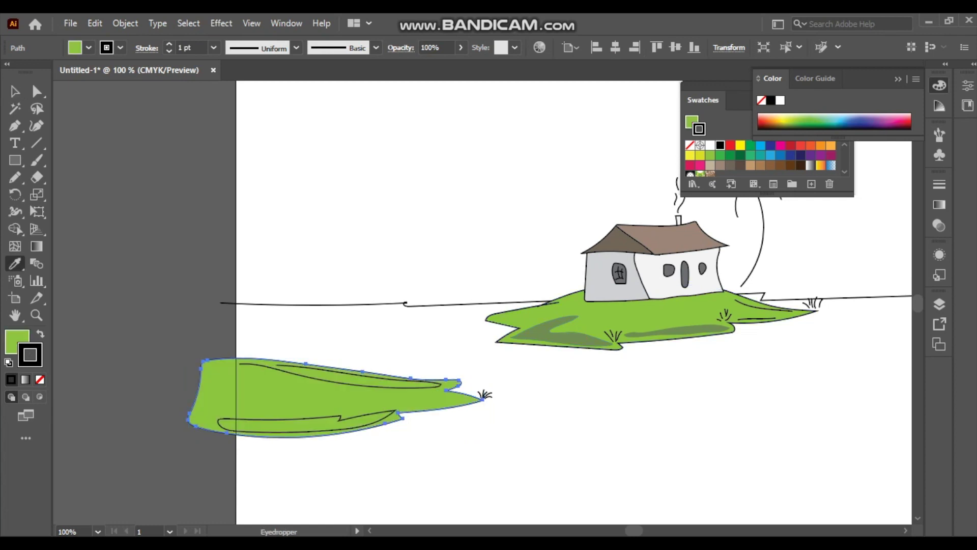
Eyedropper the island's dark green shading onto the landmass's two inner shapes
{"action": "key", "text": "v"}
{"action": "left_click", "coordinate": [357, 377]}
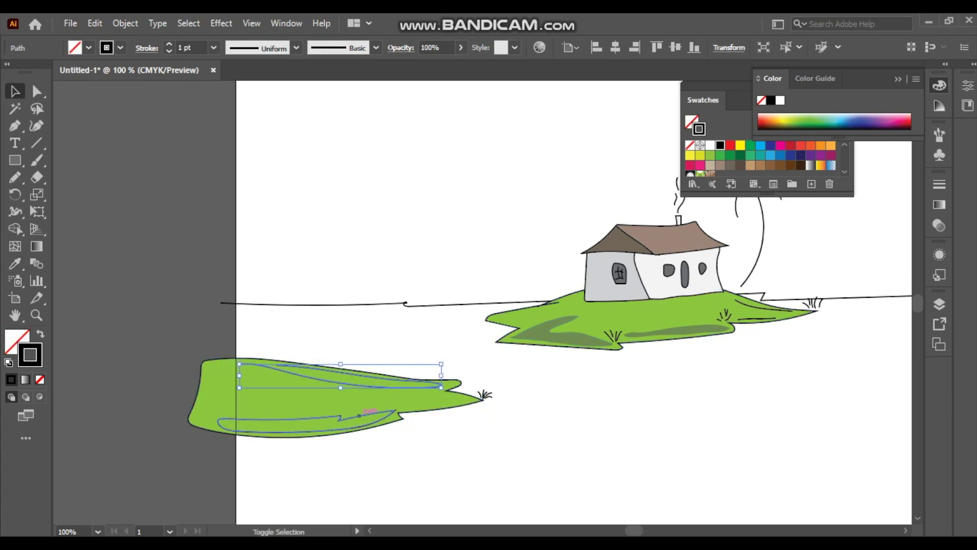
{"action": "left_click", "coordinate": [359, 414], "text": "shift"}
{"action": "key", "text": "i"}
{"action": "left_click", "coordinate": [560, 331]}
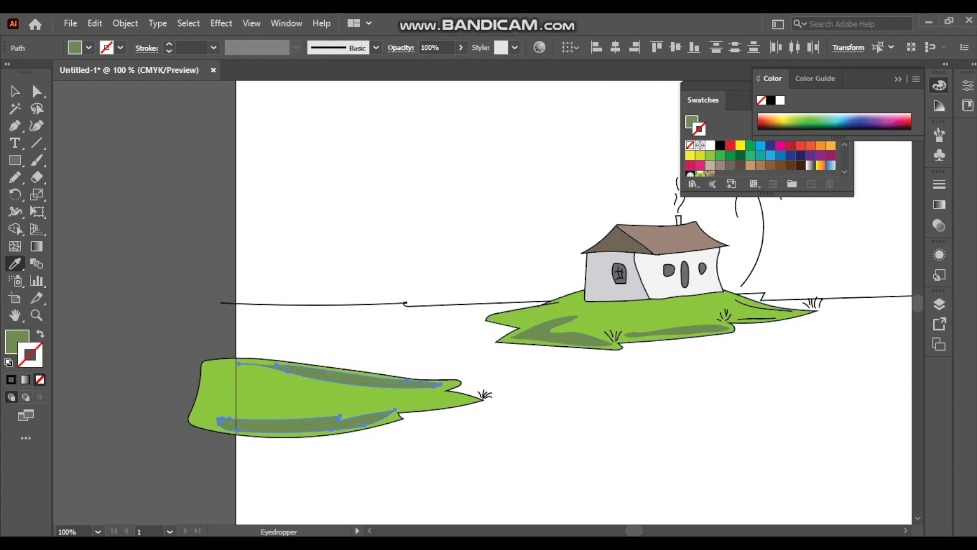
Give the upper inner landmass shape a pale green fill from the Color Guide tints, with no stroke
{"action": "key", "text": "v"}
{"action": "left_click", "coordinate": [392, 378]}
{"action": "left_click", "coordinate": [392, 378]}
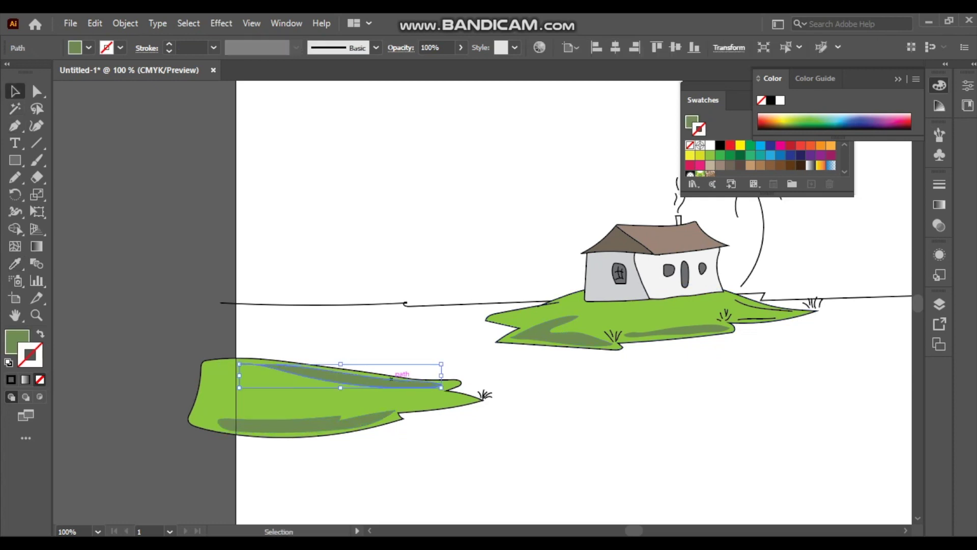
{"action": "key", "text": "x"}
{"action": "left_click", "coordinate": [700, 156]}
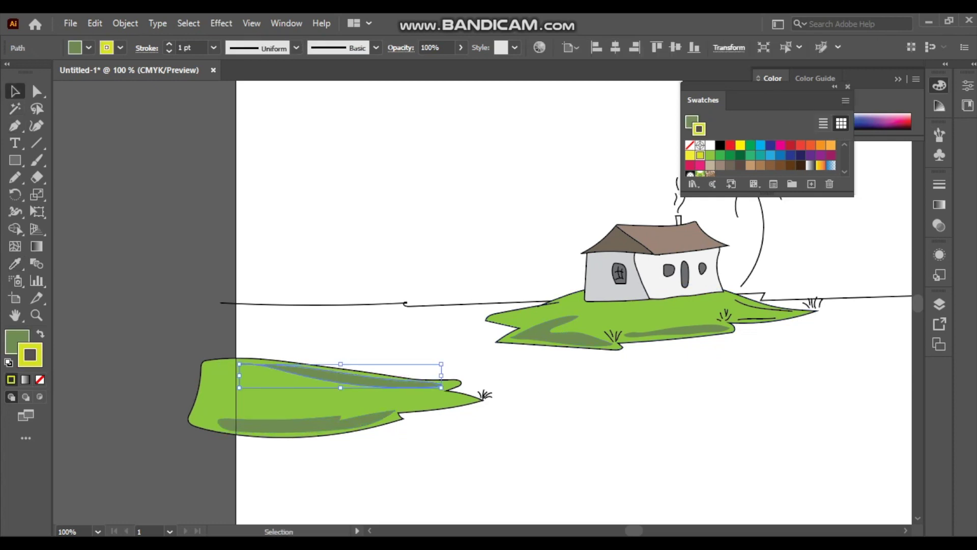
{"action": "key", "text": "shift+x"}
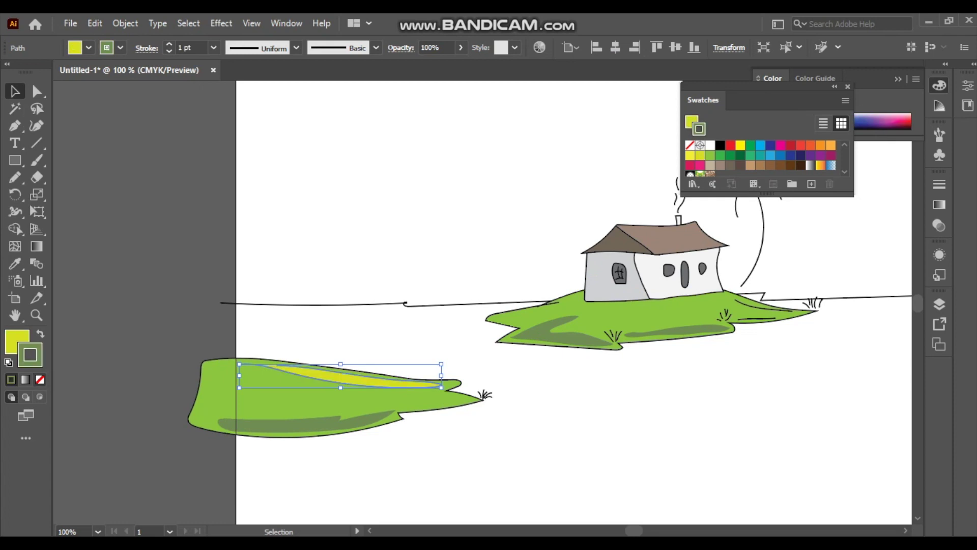
{"action": "key", "text": "slash"}
{"action": "key", "text": "x"}
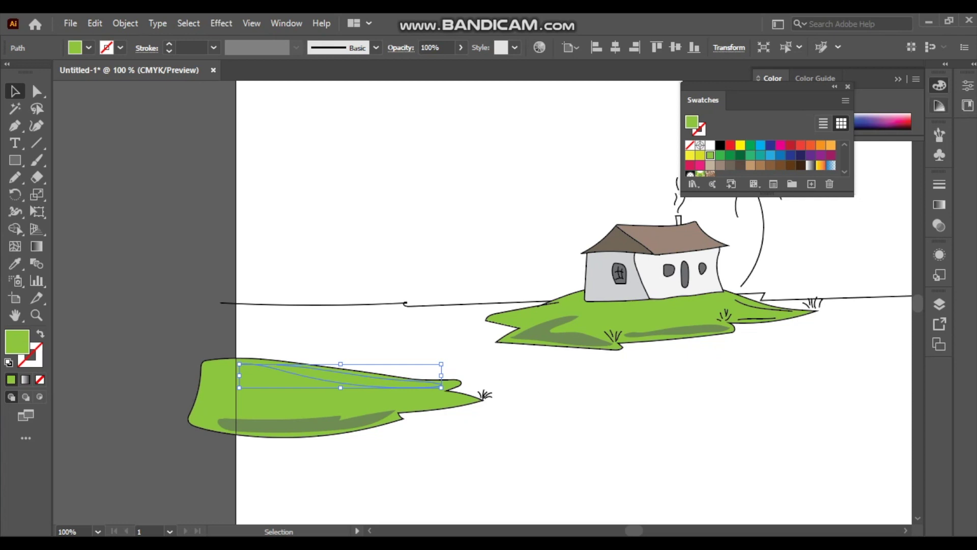
{"action": "left_click", "coordinate": [939, 106]}
{"action": "left_click", "coordinate": [851, 136]}
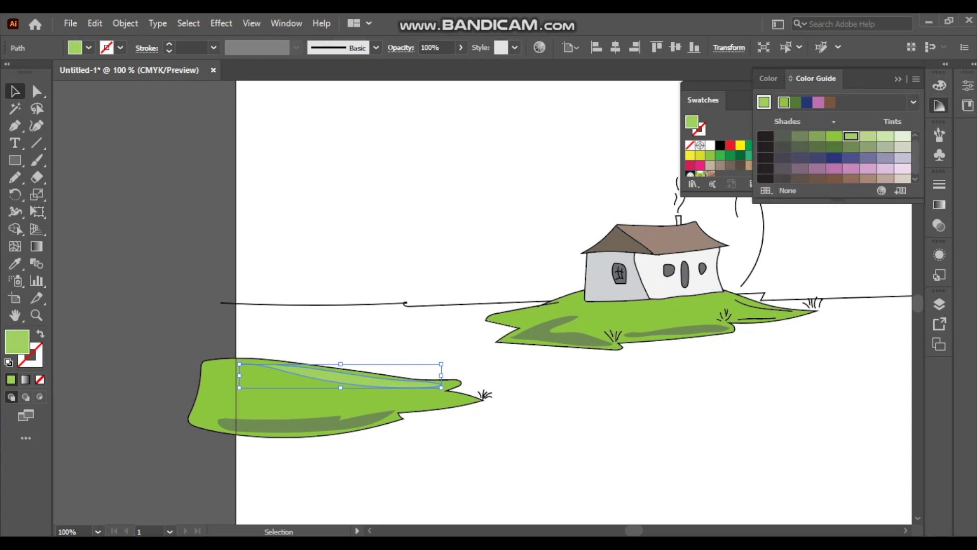
{"action": "key", "text": "ctrl+shift+a"}
Recolour the lower inner shadow shape a muted green, then check the main island's shading
{"action": "left_click_drag", "start_coordinate": [383, 386], "coordinate": [346, 329]}
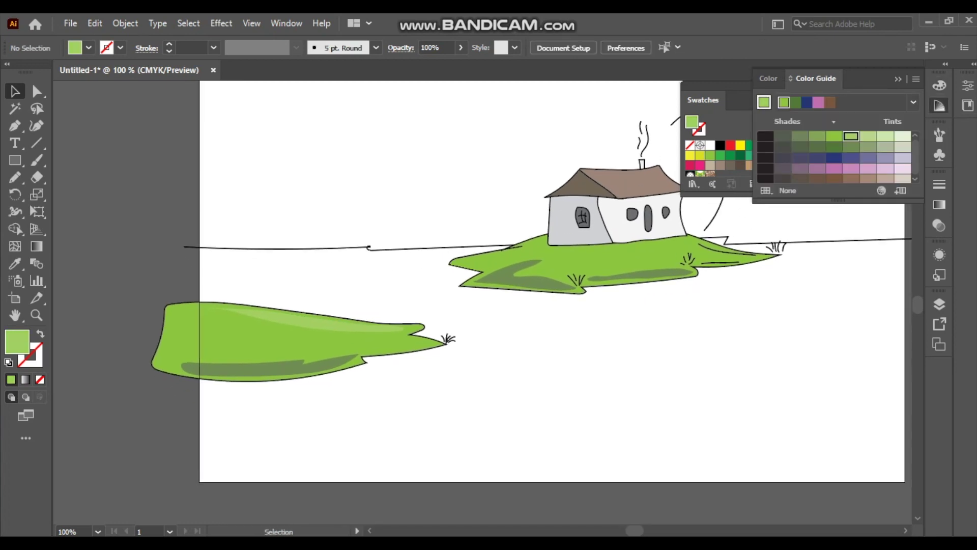
{"action": "left_click", "coordinate": [346, 329]}
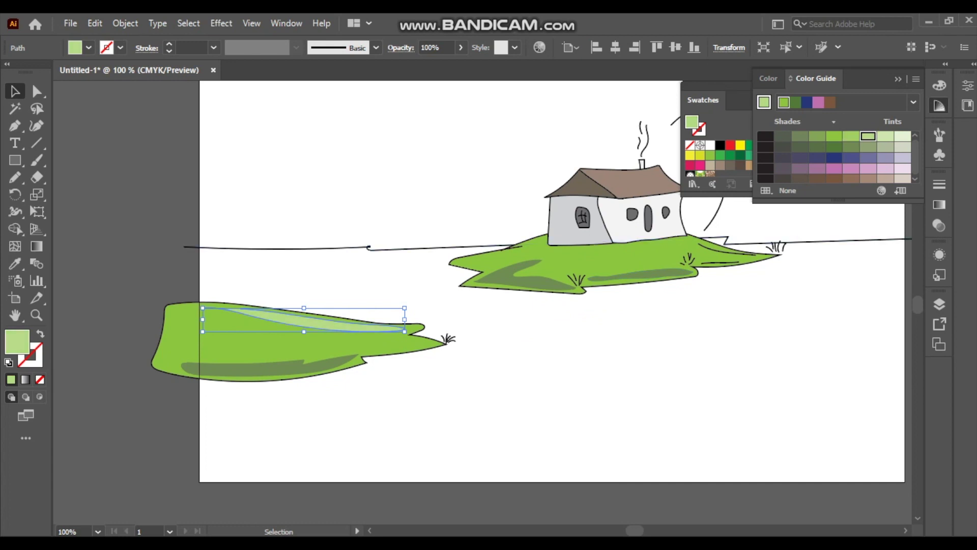
{"action": "key", "text": "ctrl+shift+a"}
{"action": "left_click", "coordinate": [269, 366]}
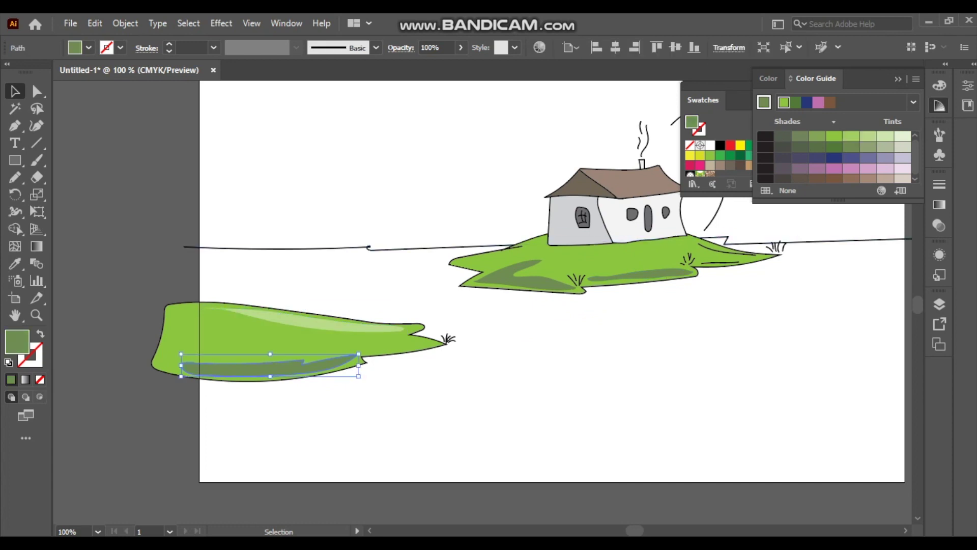
{"action": "left_click", "coordinate": [850, 146]}
{"action": "left_click", "coordinate": [868, 146]}
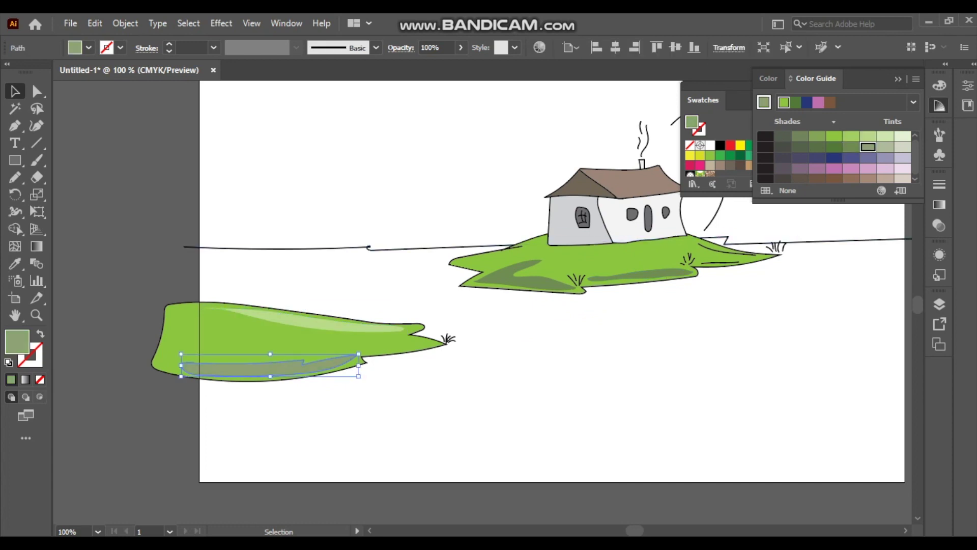
{"action": "left_click", "coordinate": [833, 136]}
{"action": "left_click", "coordinate": [816, 136]}
{"action": "key", "text": "ctrl+shift+a"}
{"action": "left_click_drag", "start_coordinate": [536, 275], "coordinate": [505, 316]}
{"action": "left_click", "coordinate": [505, 316]}
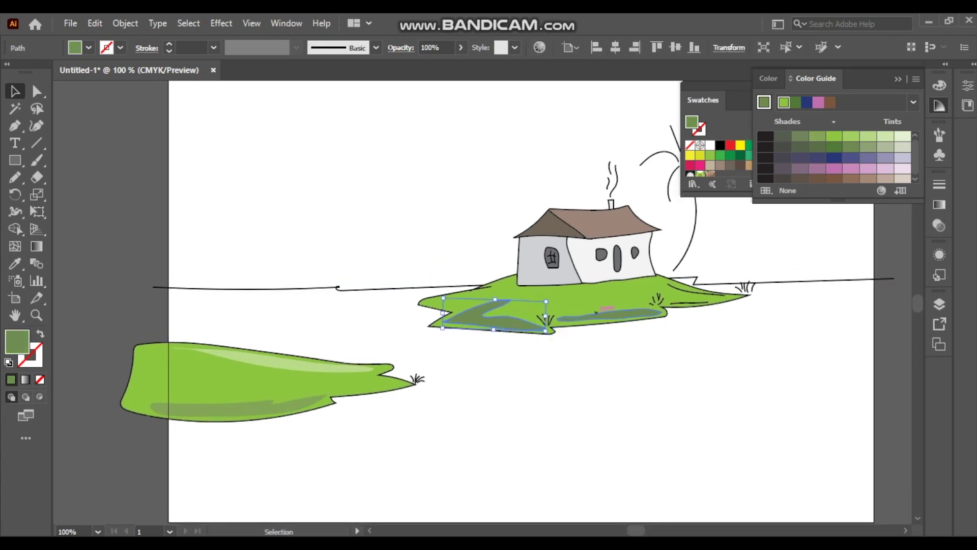
{"action": "key", "text": "ctrl+shift+a"}
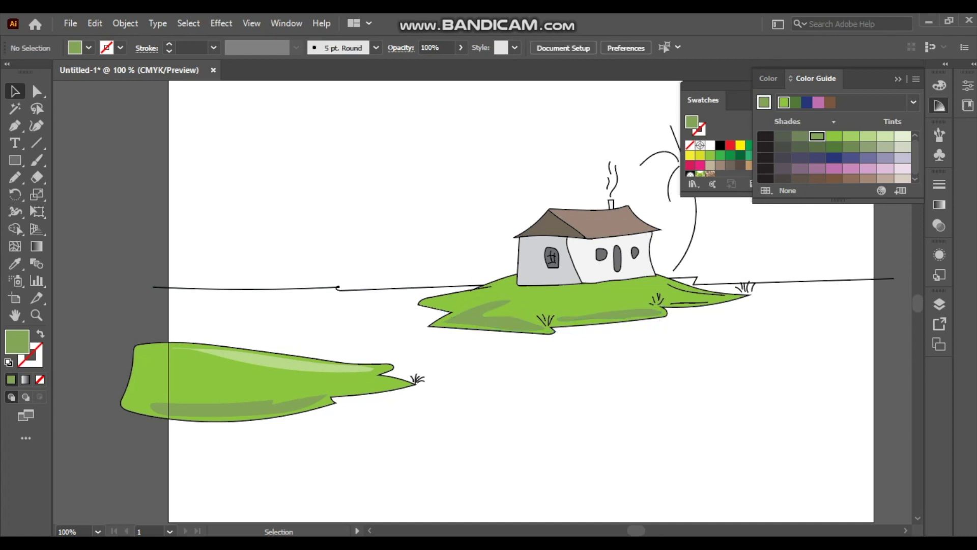
Make the curve on the island's right tip a 3 pt yellow tapered stroke with no fill
{"action": "scroll", "coordinate": [702, 280], "scroll_direction": "up", "scroll_amount": 1}
{"action": "scroll", "coordinate": [708, 277], "scroll_direction": "up", "scroll_amount": 3}
{"action": "left_click", "coordinate": [662, 333]}
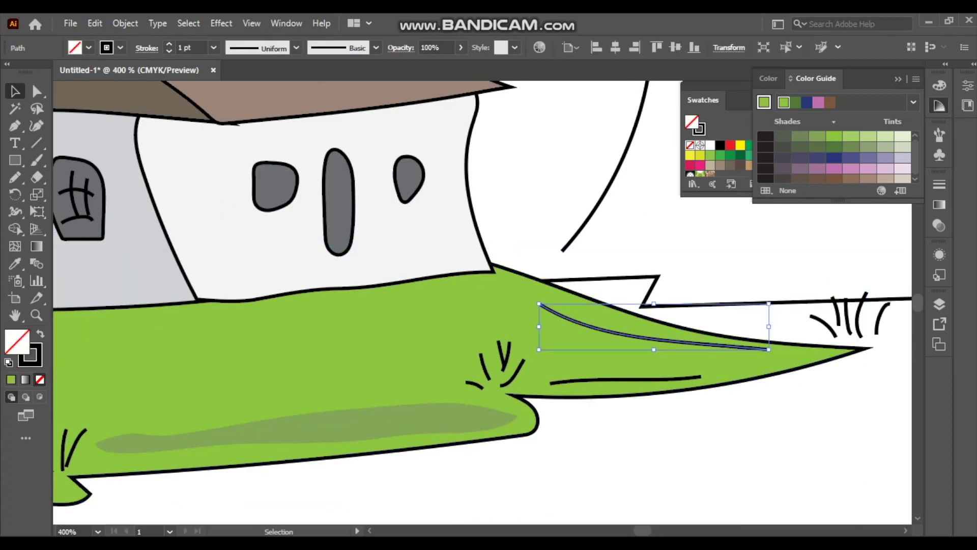
{"action": "left_click", "coordinate": [740, 145]}
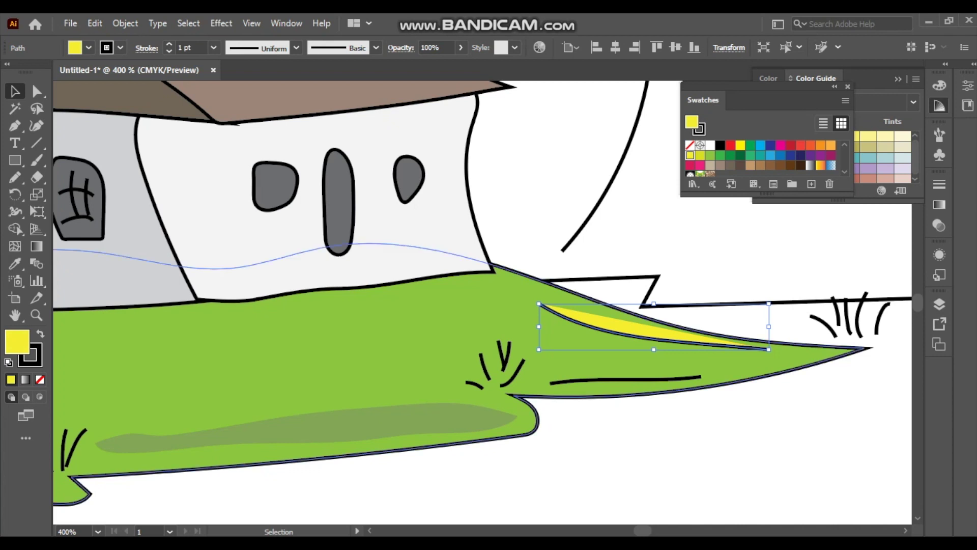
{"action": "key", "text": "shift+x"}
{"action": "left_click", "coordinate": [169, 44]}
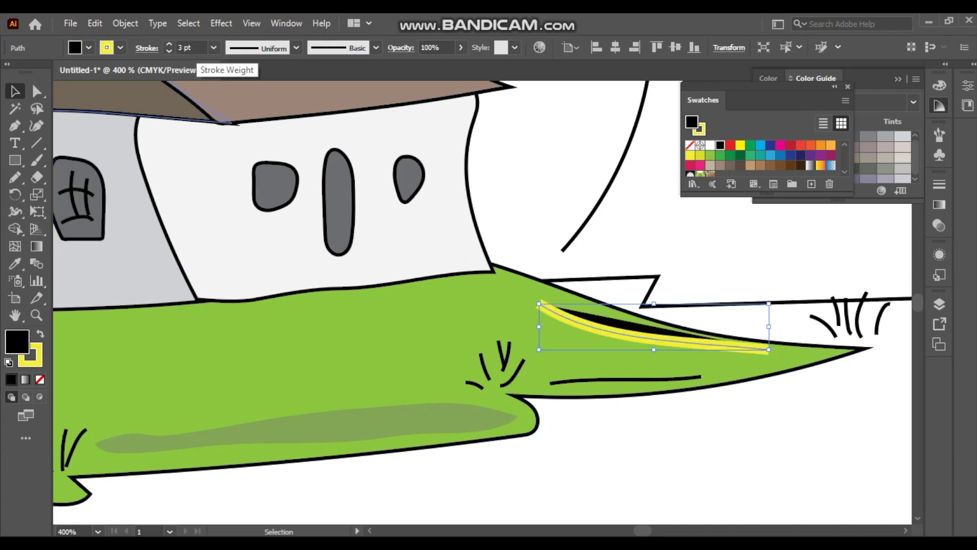
{"action": "left_click", "coordinate": [296, 47]}
{"action": "left_click", "coordinate": [252, 92]}
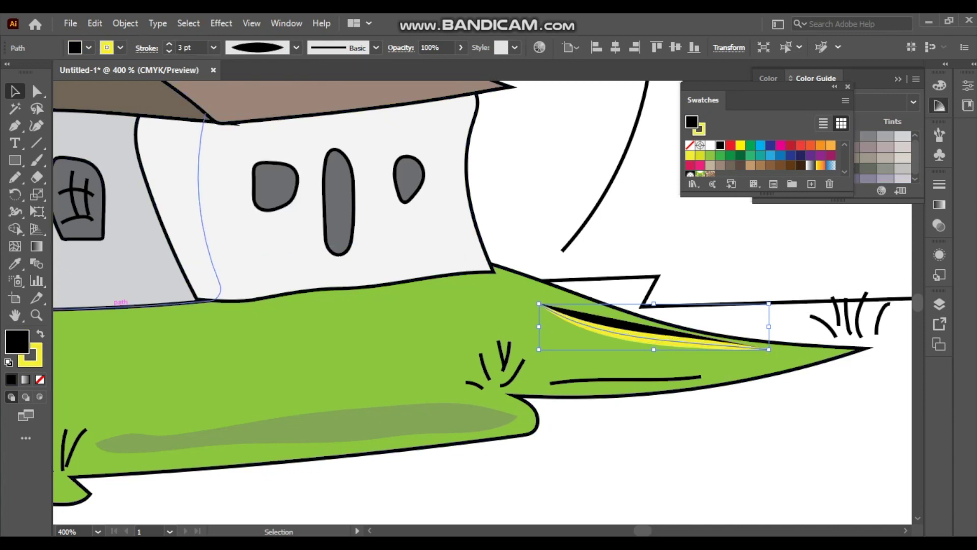
{"action": "left_click", "coordinate": [39, 379]}
{"action": "key", "text": "ctrl+shift+a"}
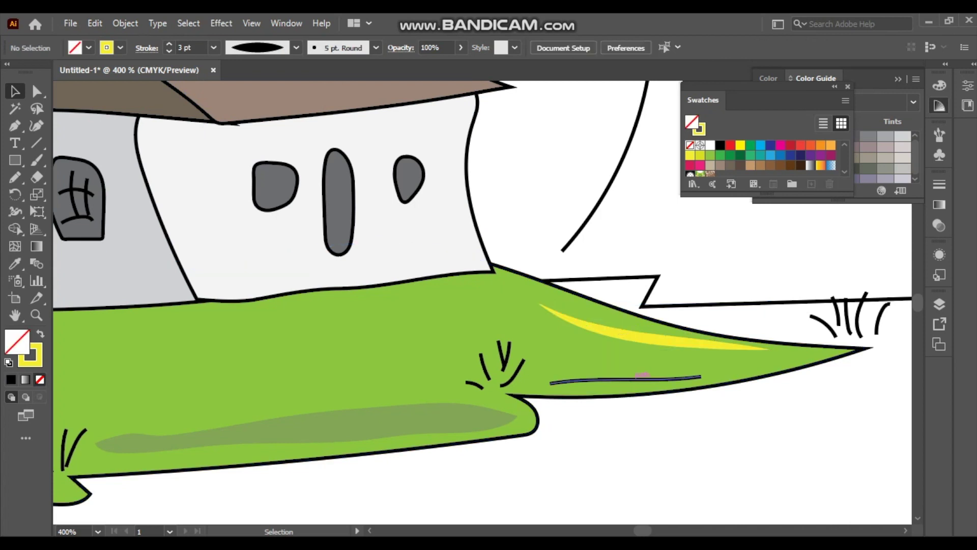
Copy the highlight's stroke onto the thin line below, taper it at both ends, and colour it green
{"action": "left_click", "coordinate": [626, 378]}
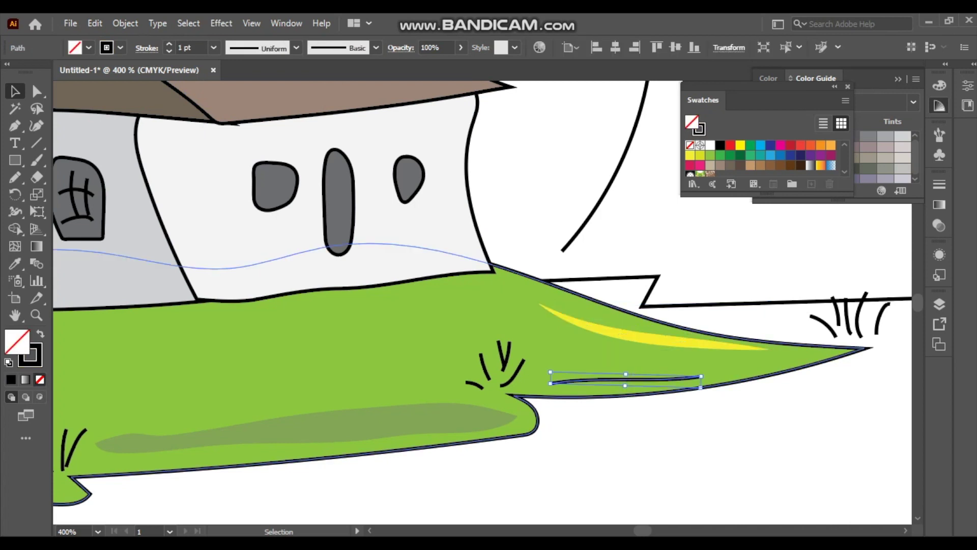
{"action": "key", "text": "i"}
{"action": "left_click", "coordinate": [656, 336]}
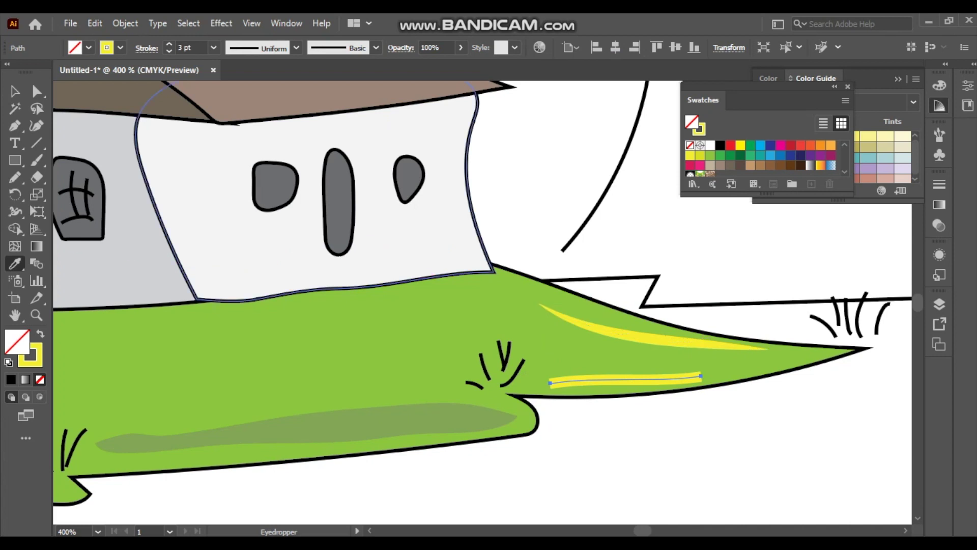
{"action": "left_click", "coordinate": [296, 48]}
{"action": "left_click", "coordinate": [257, 86]}
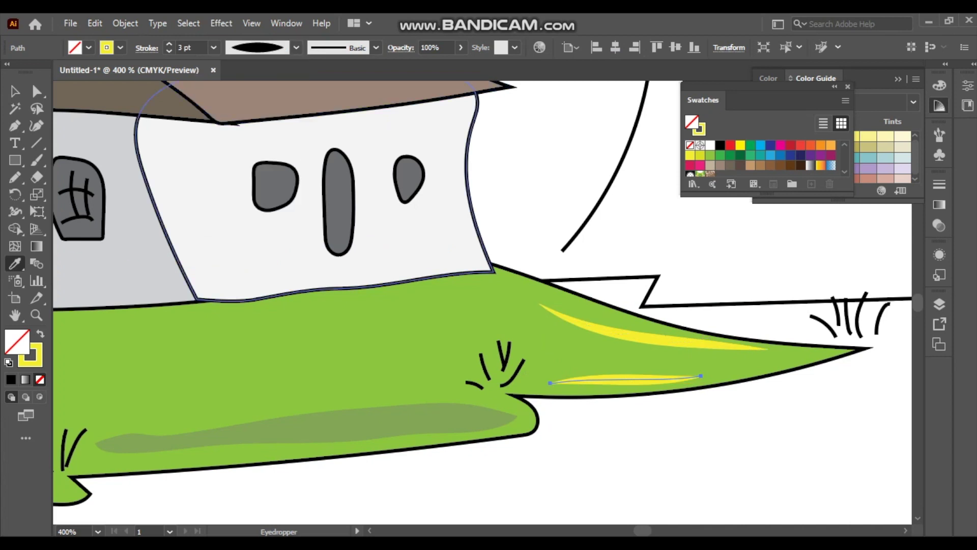
{"action": "key", "text": "x"}
{"action": "left_click", "coordinate": [710, 155]}
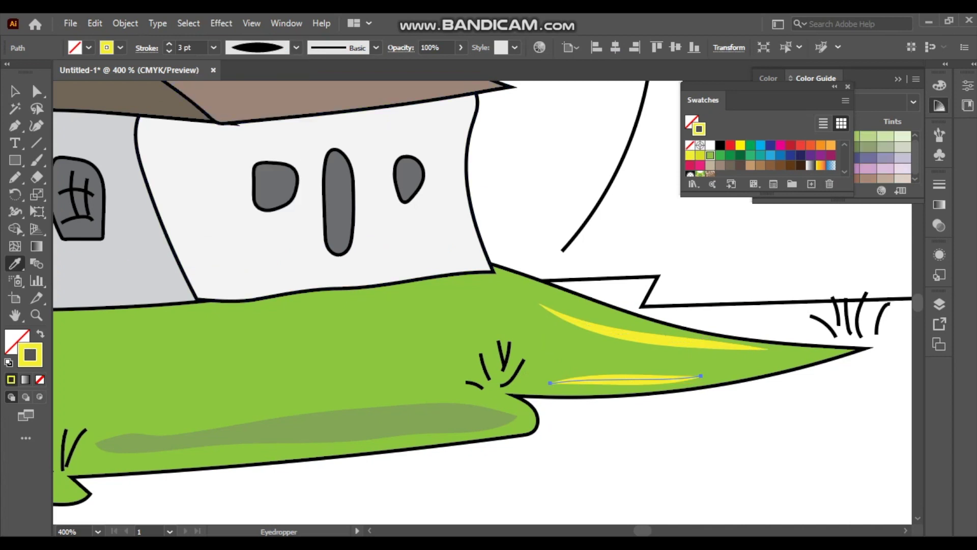
{"action": "left_click", "coordinate": [720, 155]}
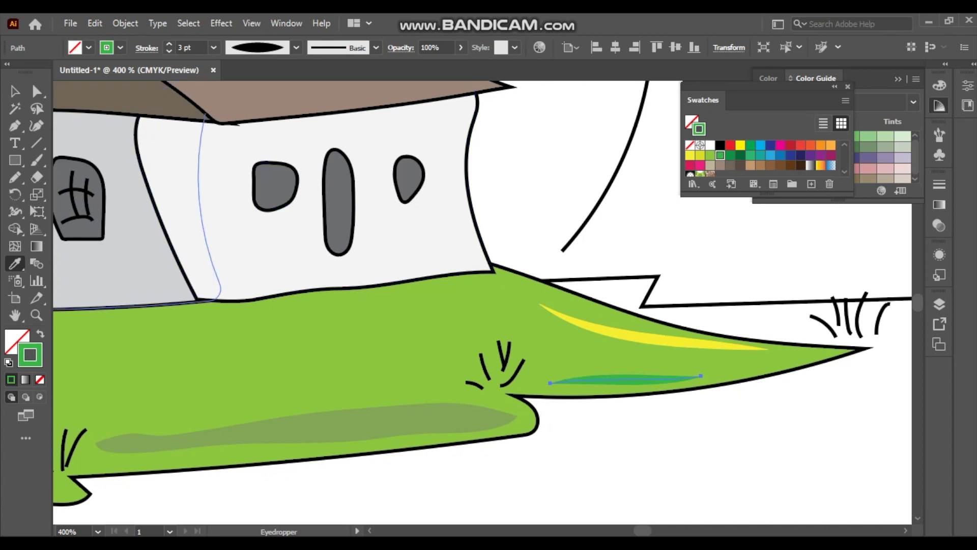
{"action": "key", "text": "v"}
{"action": "key", "text": "ctrl+shift+a"}
Give the palm trunk a thicker dark brown stroke tapering from a wide base to a thin top
{"action": "scroll", "coordinate": [372, 366], "scroll_direction": "down", "scroll_amount": 5}
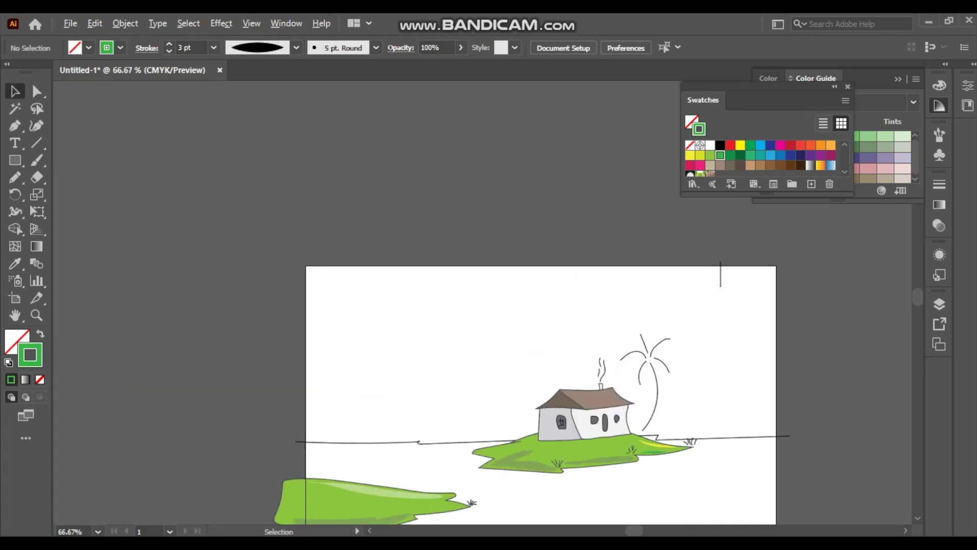
{"action": "scroll", "coordinate": [372, 366], "scroll_direction": "up", "scroll_amount": 1}
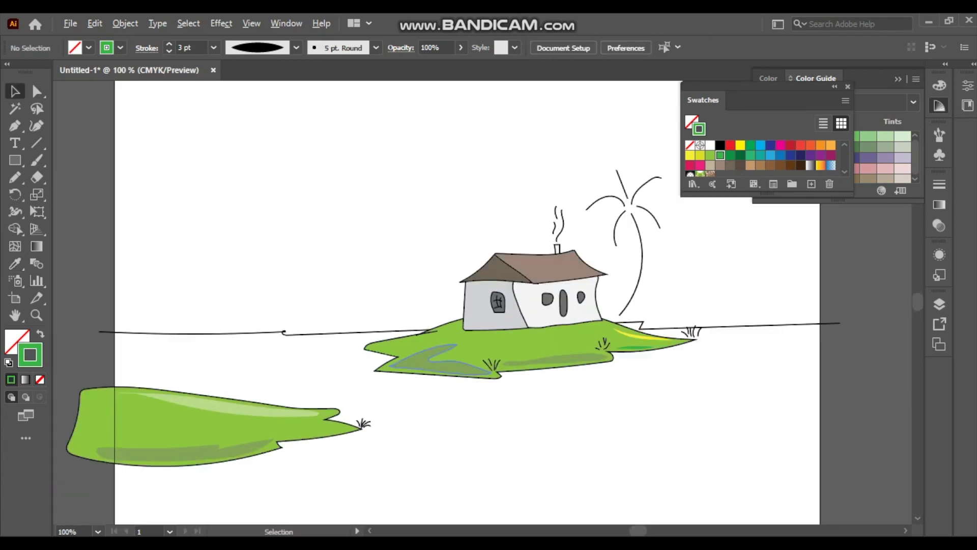
{"action": "scroll", "coordinate": [423, 370], "scroll_direction": "up", "scroll_amount": 2}
{"action": "scroll", "coordinate": [489, 305], "scroll_direction": "right", "scroll_amount": 3}
{"action": "scroll", "coordinate": [559, 407], "scroll_direction": "down", "scroll_amount": 2}
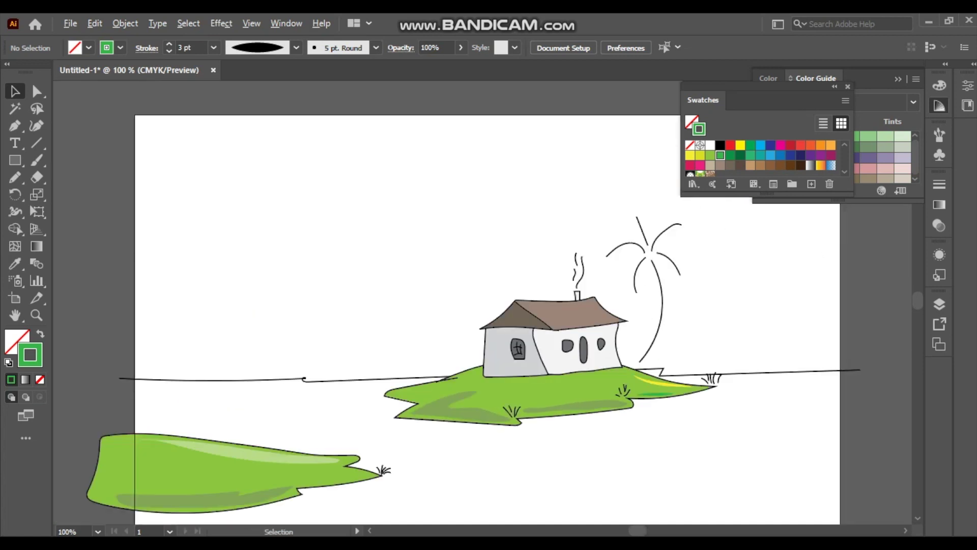
{"action": "scroll", "coordinate": [635, 446], "scroll_direction": "down", "scroll_amount": 1}
{"action": "scroll", "coordinate": [635, 446], "scroll_direction": "down", "scroll_amount": 1}
{"action": "scroll", "coordinate": [635, 445], "scroll_direction": "up", "scroll_amount": 1}
{"action": "scroll", "coordinate": [635, 445], "scroll_direction": "up", "scroll_amount": 2}
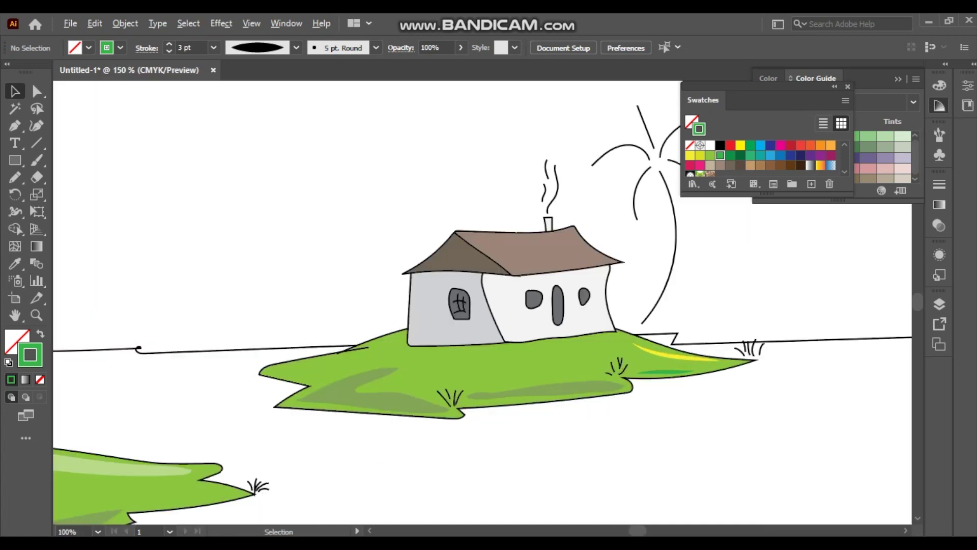
{"action": "scroll", "coordinate": [482, 303], "scroll_direction": "up", "scroll_amount": 1}
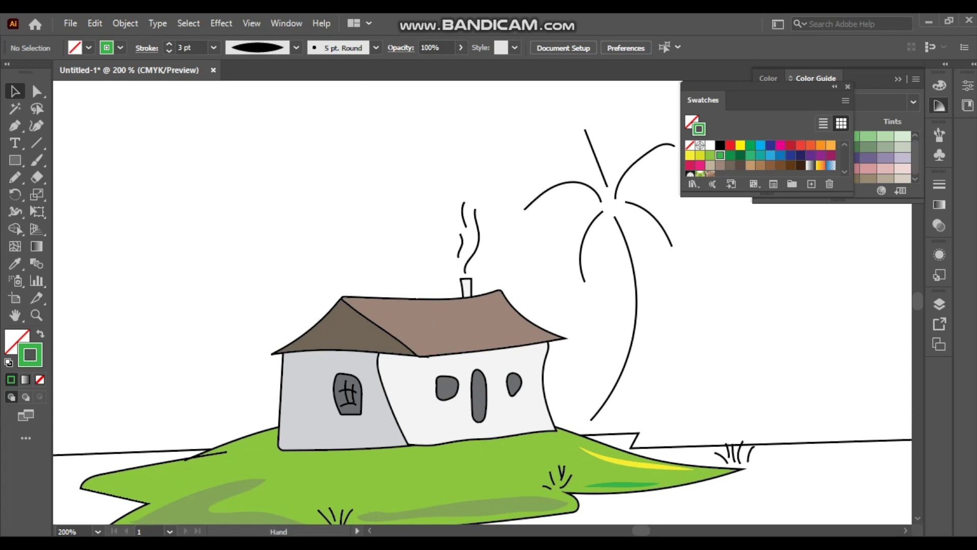
{"action": "scroll", "coordinate": [483, 303], "scroll_direction": "up", "scroll_amount": 1}
{"action": "scroll", "coordinate": [483, 303], "scroll_direction": "right", "scroll_amount": 1}
{"action": "left_click", "coordinate": [572, 367]}
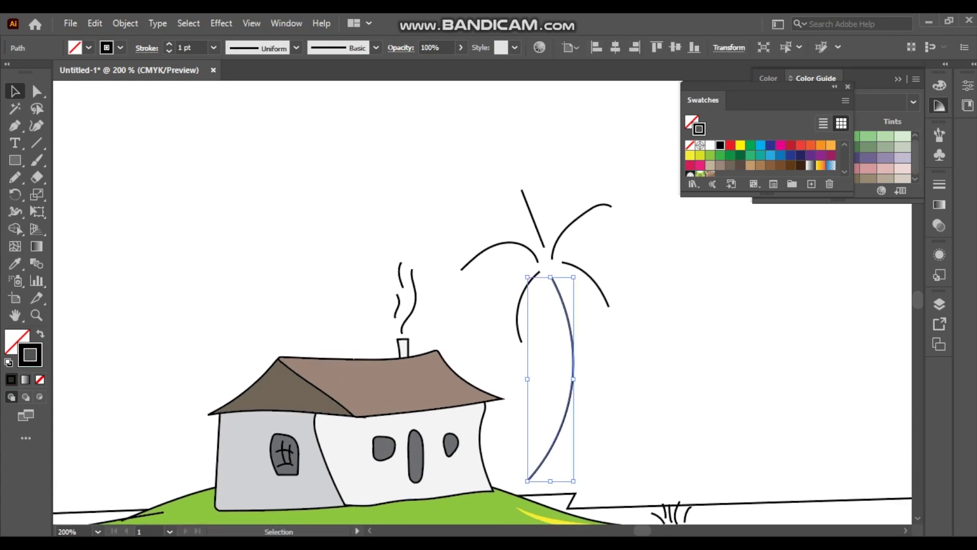
{"action": "left_click", "coordinate": [801, 166]}
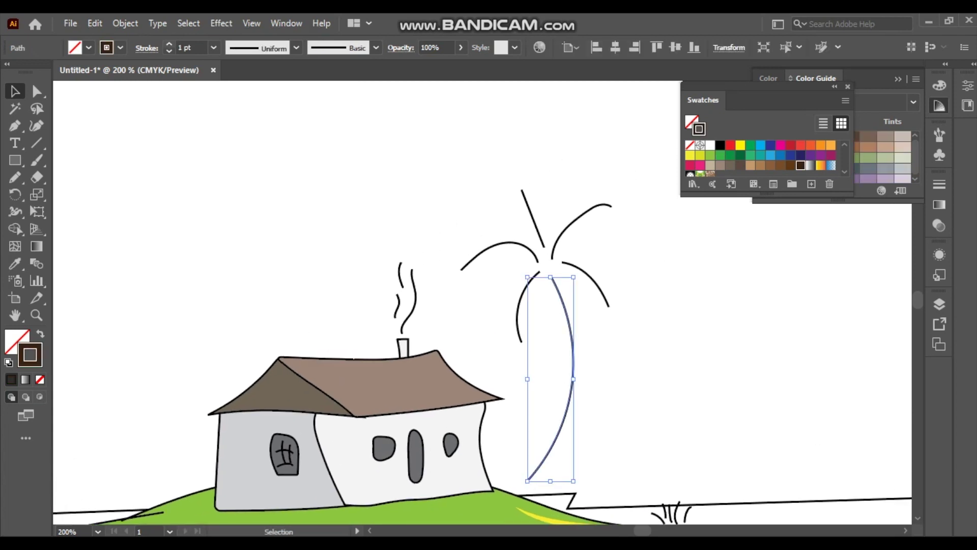
{"action": "left_click", "coordinate": [169, 43]}
{"action": "left_click", "coordinate": [169, 43]}
{"action": "left_click", "coordinate": [169, 43]}
{"action": "left_click", "coordinate": [297, 48]}
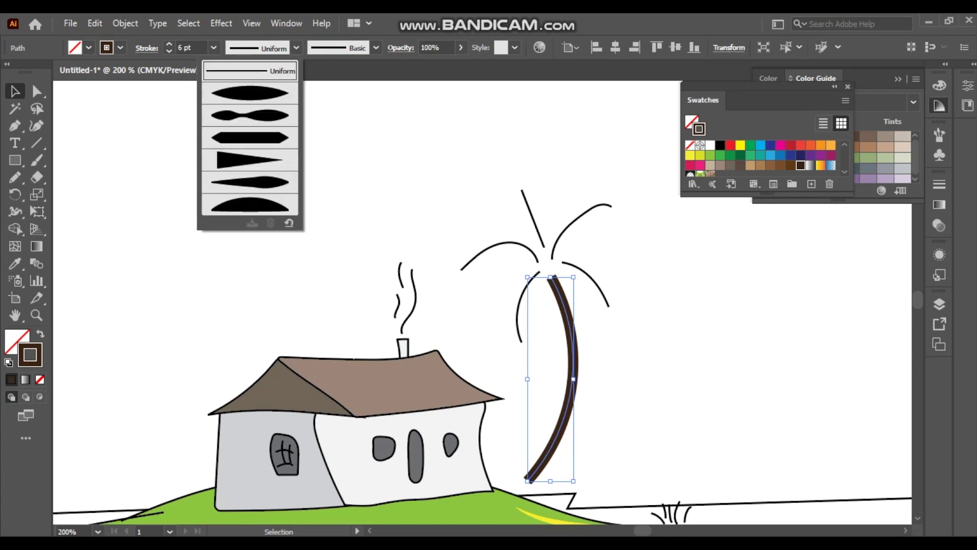
{"action": "left_click", "coordinate": [249, 160]}
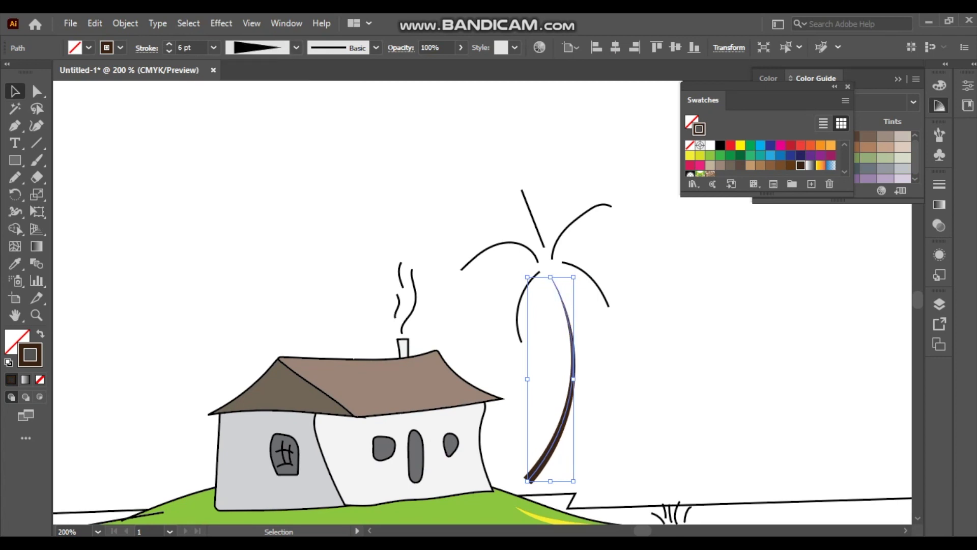
{"action": "key", "text": "ctrl+shift+a"}
Nudge the palm tree slightly down and to the left
{"action": "left_click_drag", "start_coordinate": [536, 335], "coordinate": [521, 351]}
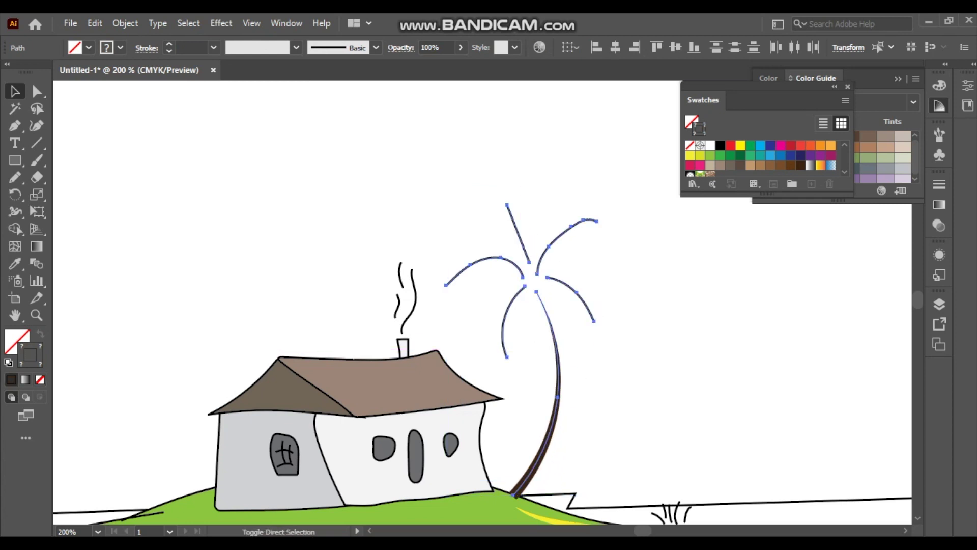
{"action": "key", "text": "ctrl"}
{"action": "key", "text": "ctrl+shift+a"}
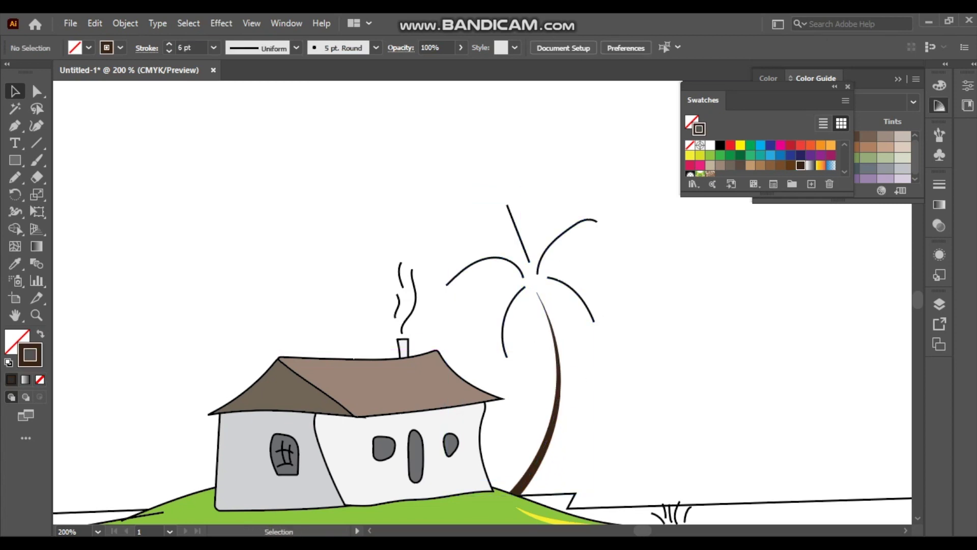
Give the palm fronds a light green Charcoal brush stroke at 4 pt
{"action": "left_click_drag", "start_coordinate": [547, 276], "coordinate": [557, 286]}
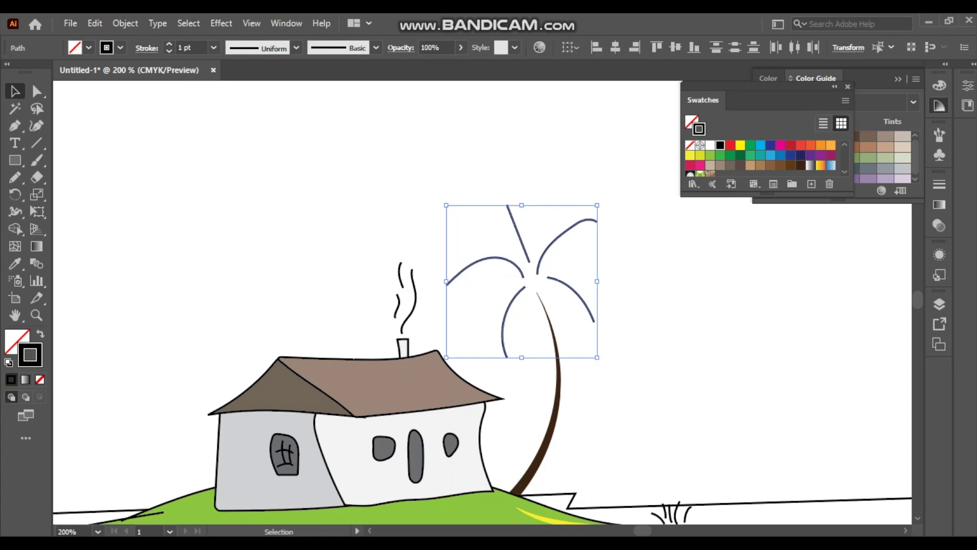
{"action": "left_click", "coordinate": [710, 155]}
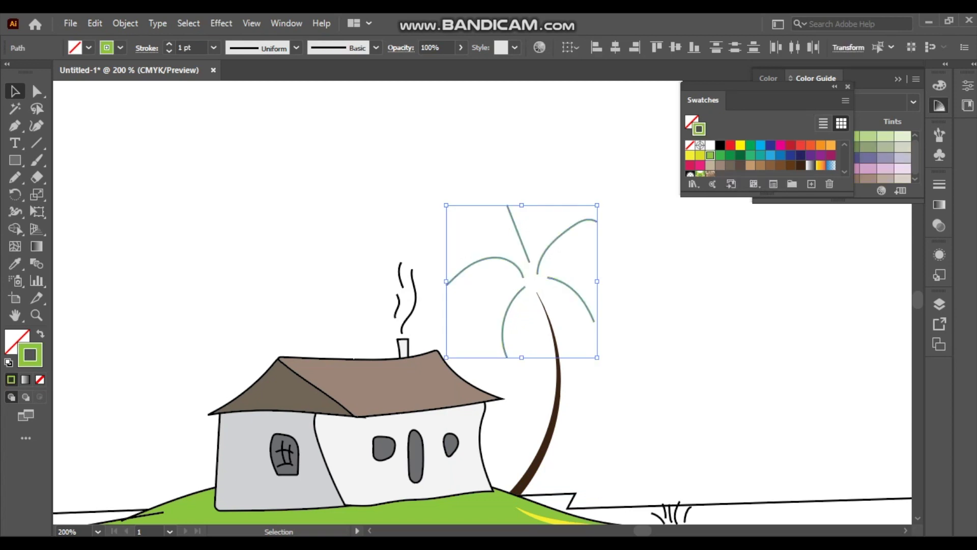
{"action": "left_click", "coordinate": [376, 48]}
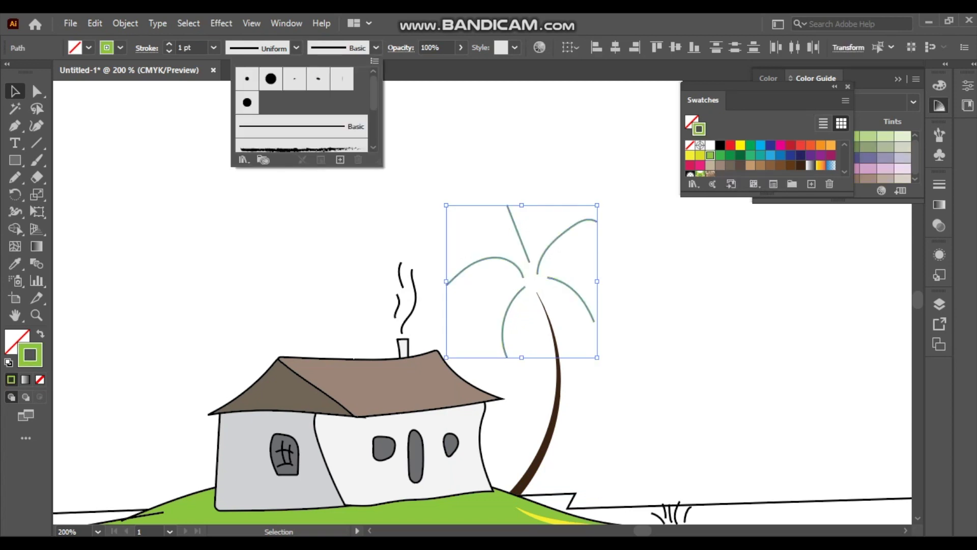
{"action": "left_click", "coordinate": [300, 149]}
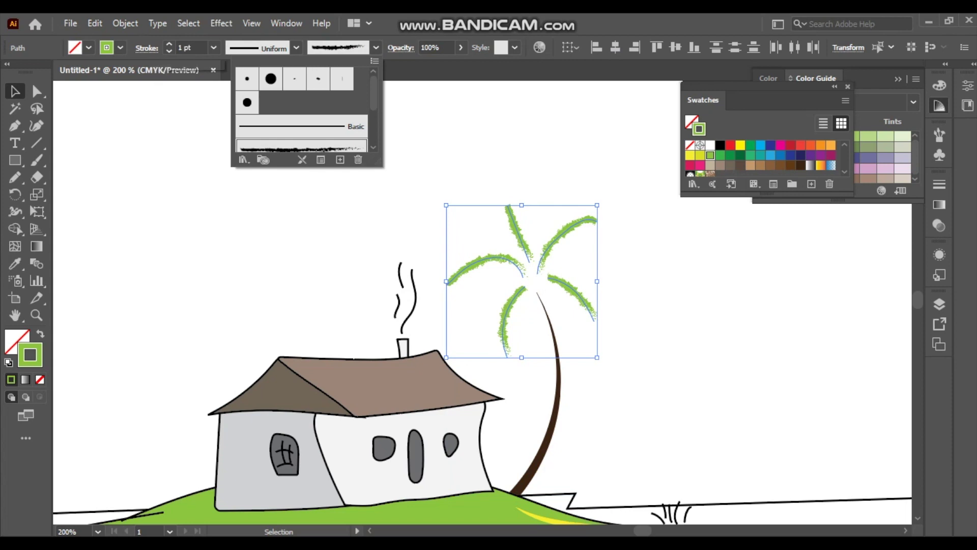
{"action": "left_click", "coordinate": [168, 64]}
{"action": "left_click", "coordinate": [169, 44]}
{"action": "left_click", "coordinate": [169, 43]}
{"action": "left_click", "coordinate": [169, 43]}
{"action": "left_click", "coordinate": [169, 43]}
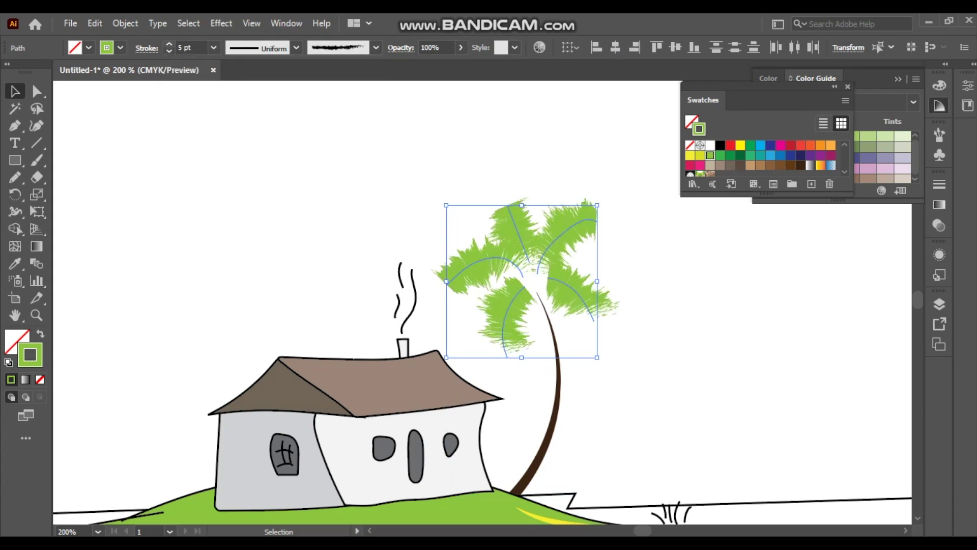
{"action": "left_click", "coordinate": [169, 51]}
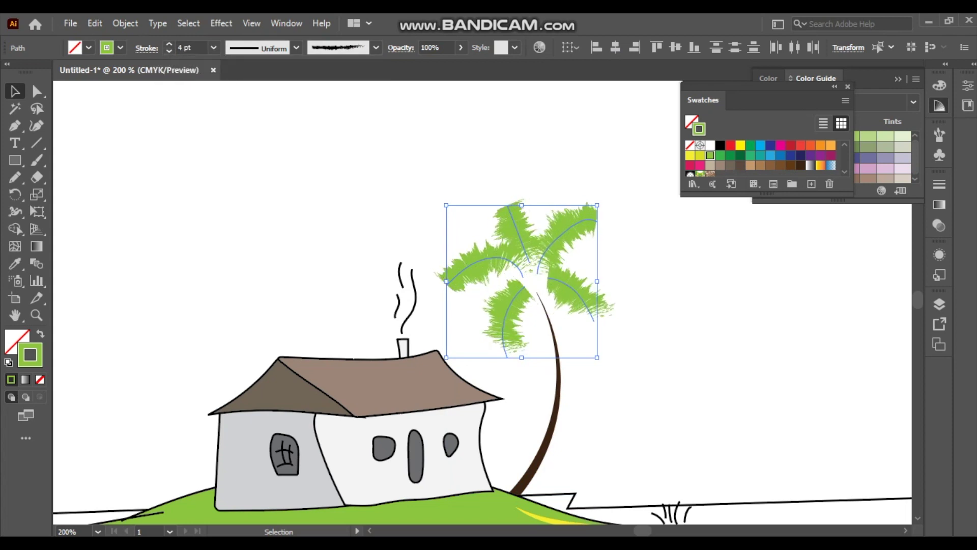
Reposition the right, left and upper-left fronds around the trunk
{"action": "key", "text": "ctrl+shift+a"}
{"action": "scroll", "coordinate": [512, 290], "scroll_direction": "up", "scroll_amount": 2}
{"action": "left_click", "coordinate": [631, 295]}
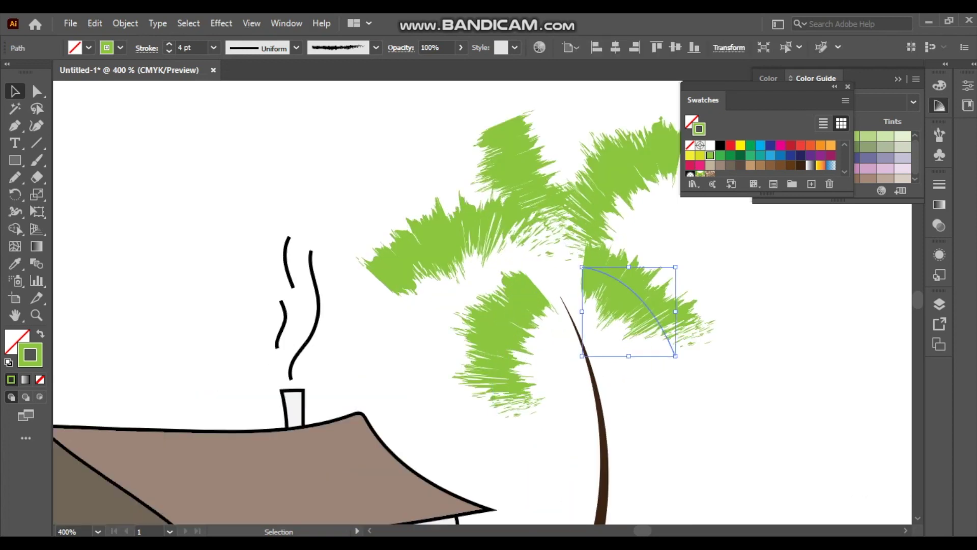
{"action": "left_click_drag", "start_coordinate": [631, 295], "coordinate": [612, 293]}
{"action": "mouse_move", "coordinate": [538, 291]}
{"action": "left_mouse_down"}
{"action": "mouse_move", "coordinate": [556, 284]}
{"action": "mouse_move", "coordinate": [540, 240]}
{"action": "left_mouse_up"}
{"action": "left_click", "coordinate": [626, 204]}
{"action": "mouse_move", "coordinate": [619, 203]}
{"action": "left_mouse_down"}
{"action": "mouse_move", "coordinate": [608, 217]}
{"action": "mouse_move", "coordinate": [608, 199]}
{"action": "mouse_move", "coordinate": [545, 262]}
{"action": "left_mouse_up"}
Select the five frond strokes and switch them to the Basic brush
{"action": "left_click", "coordinate": [560, 244]}
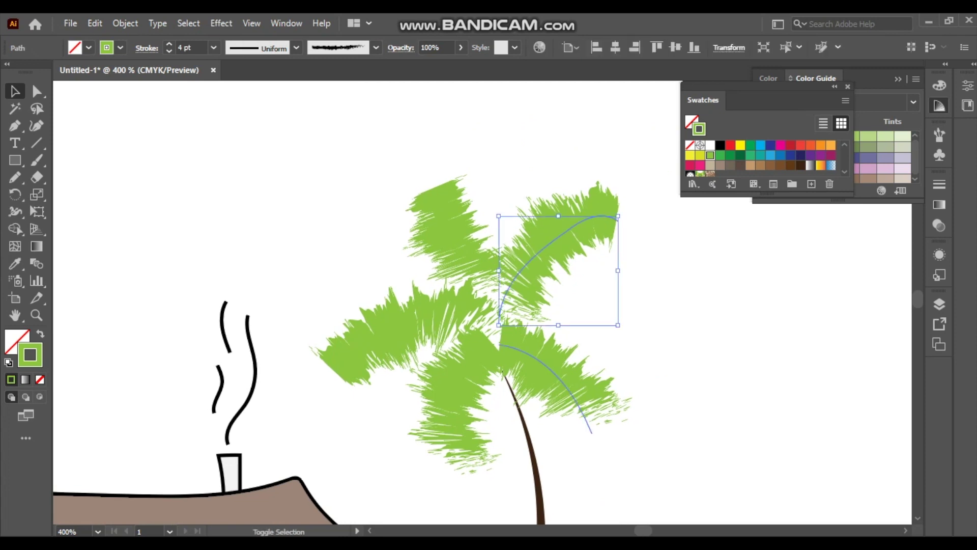
{"action": "left_click", "coordinate": [555, 366], "text": "shift"}
{"action": "left_click", "coordinate": [449, 418], "text": "shift"}
{"action": "left_click", "coordinate": [387, 331], "text": "shift"}
{"action": "left_click", "coordinate": [453, 239], "text": "shift"}
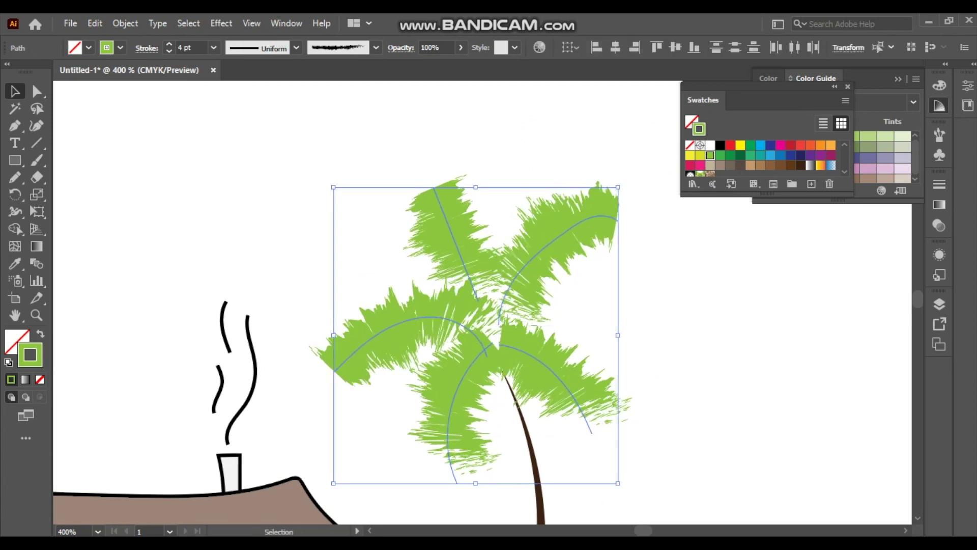
{"action": "left_click", "coordinate": [376, 47]}
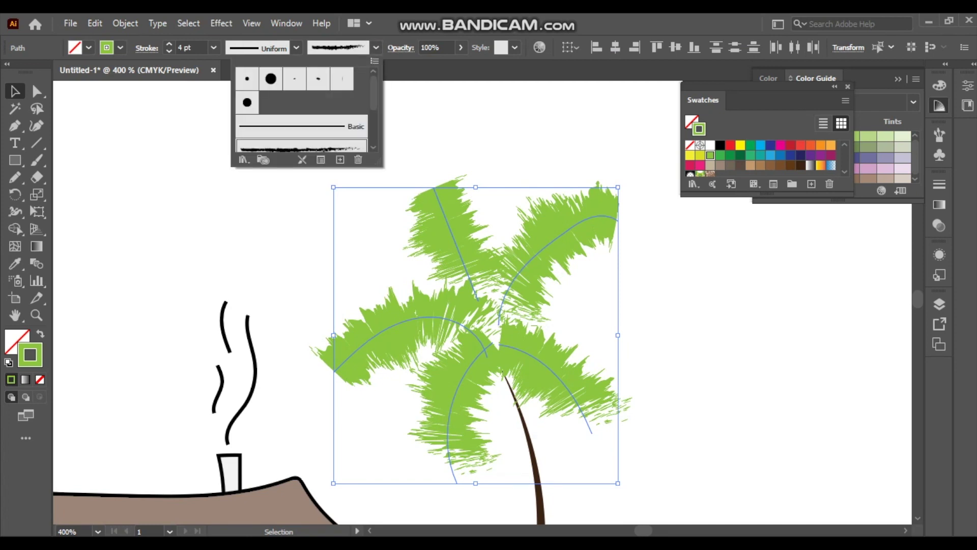
{"action": "left_click", "coordinate": [301, 127]}
Give the frond strokes a both-ends taper, a yellow-green colour and a 2 pt weight
{"action": "left_click", "coordinate": [296, 48]}
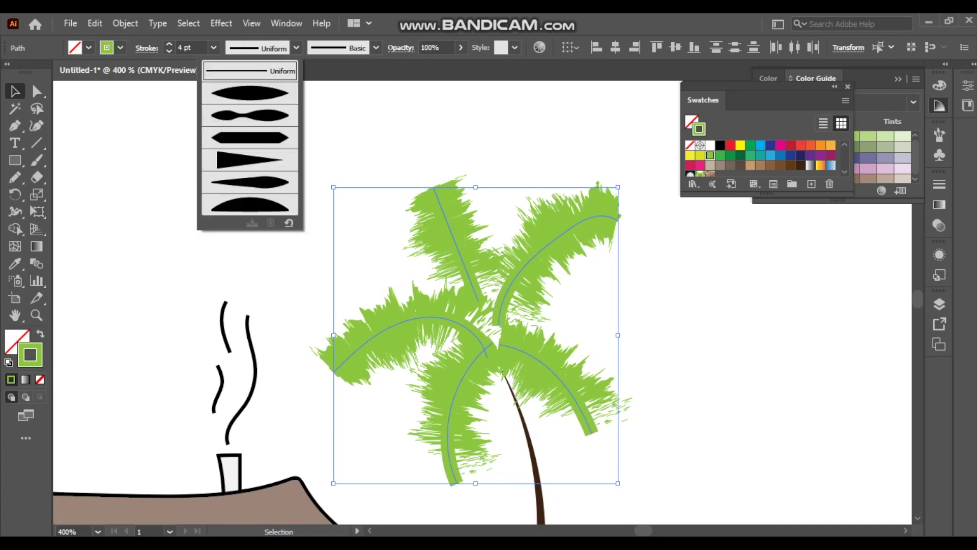
{"action": "left_click", "coordinate": [257, 104]}
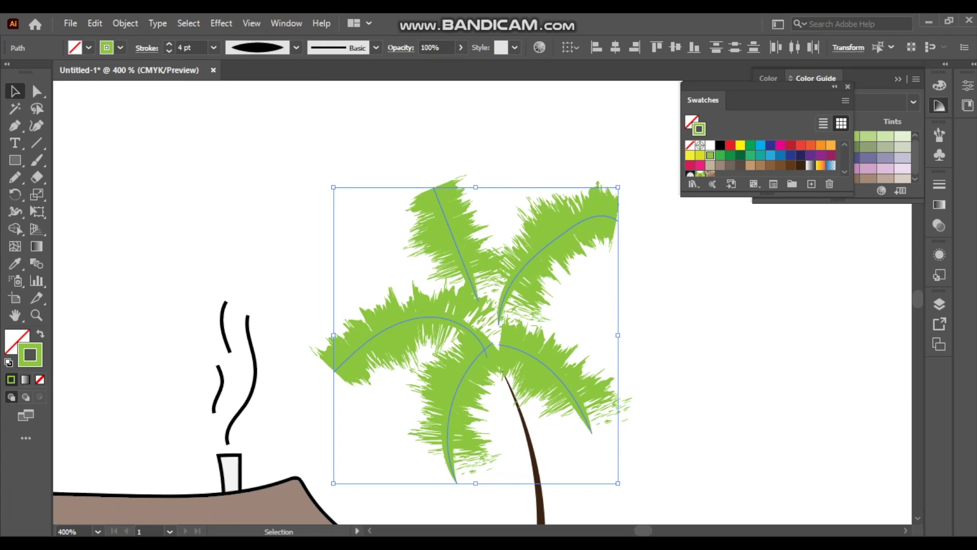
{"action": "left_click", "coordinate": [720, 155]}
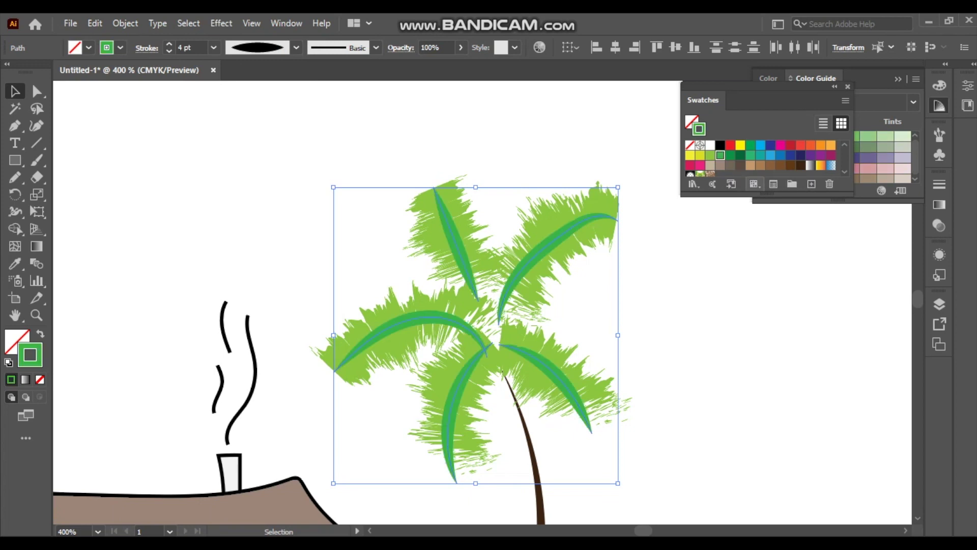
{"action": "left_click", "coordinate": [740, 155]}
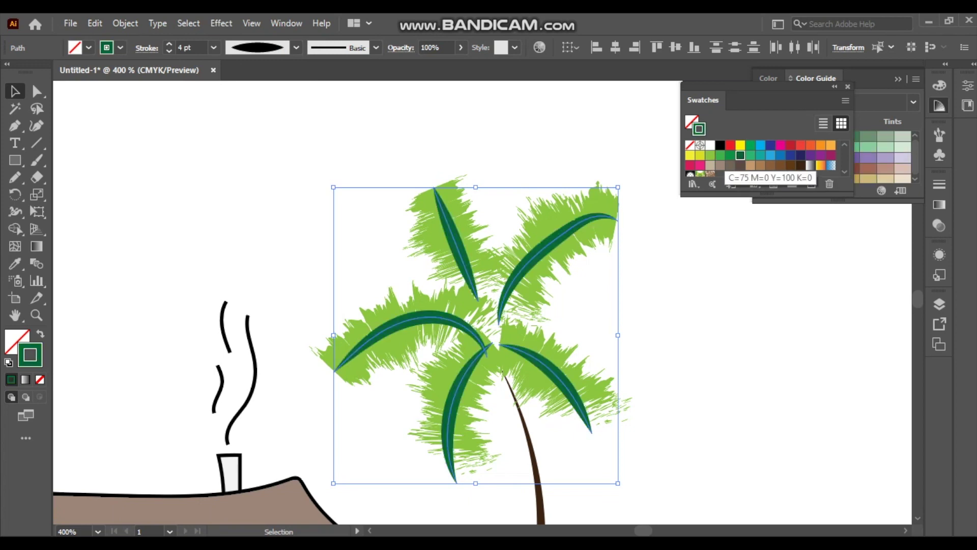
{"action": "left_click", "coordinate": [700, 155]}
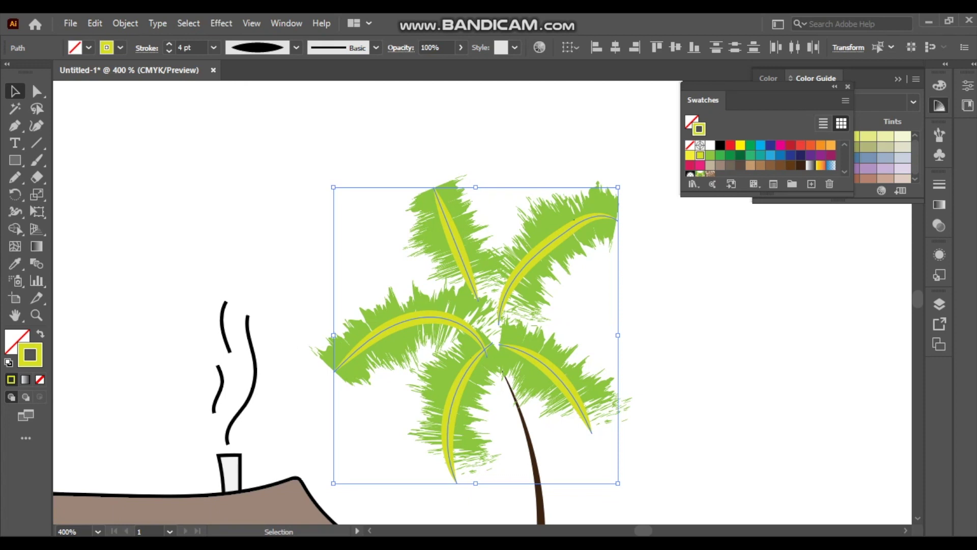
{"action": "left_click", "coordinate": [710, 154]}
{"action": "left_click", "coordinate": [700, 155]}
{"action": "left_click", "coordinate": [214, 48]}
{"action": "left_click", "coordinate": [190, 102]}
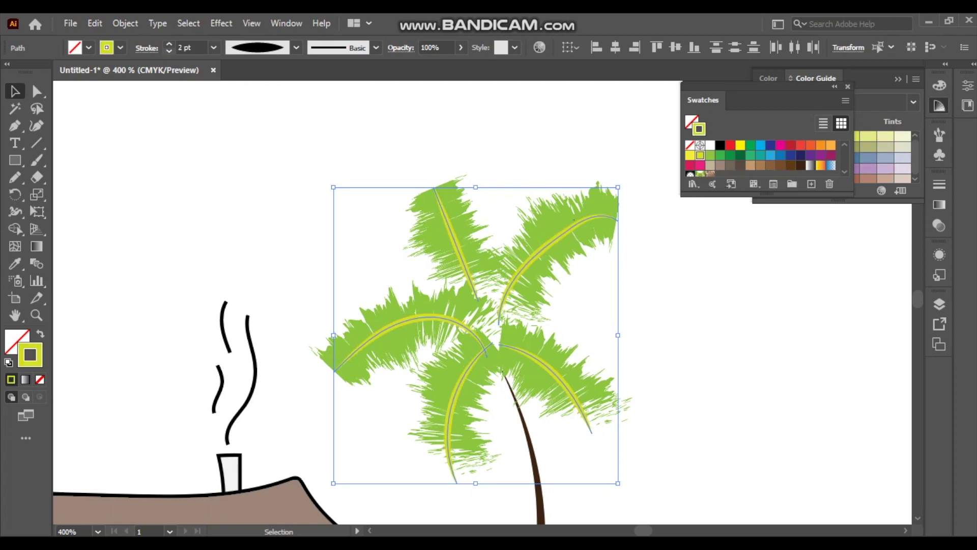
{"action": "key", "text": "ctrl+shift+a"}
Shift the upper-right frond midrib slightly down and left, then check the other frond paths
{"action": "key", "text": "ctrl+minus"}
{"action": "key", "text": "ctrl+minus"}
{"action": "key", "text": "ctrl+minus"}
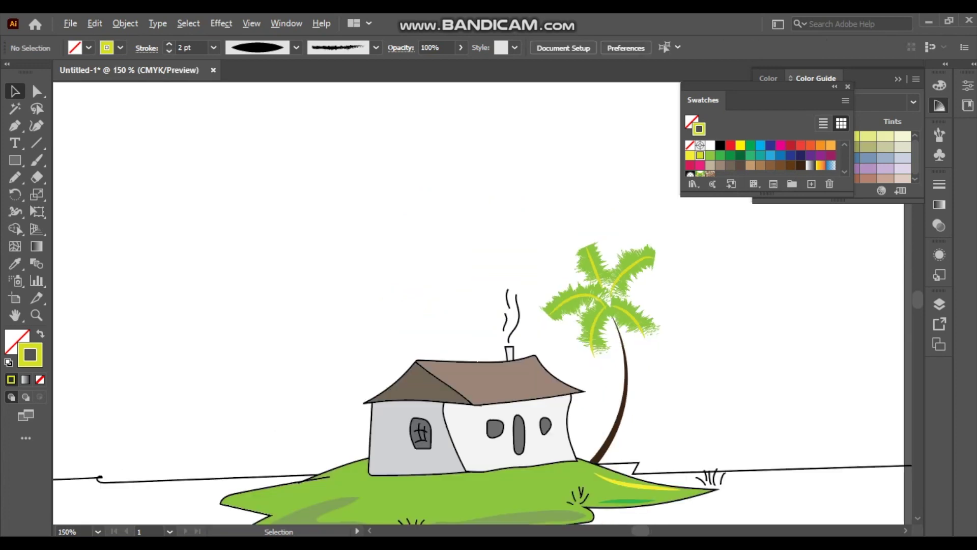
{"action": "key", "text": "ctrl+plus"}
{"action": "key", "text": "ctrl+plus"}
{"action": "key", "text": "ctrl+plus"}
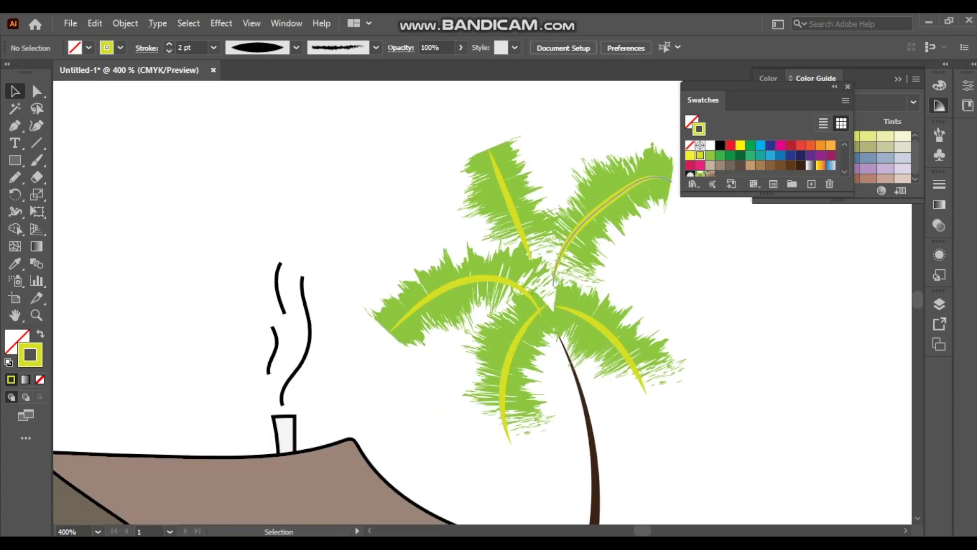
{"action": "mouse_move", "coordinate": [562, 251]}
{"action": "left_mouse_down"}
{"action": "mouse_move", "coordinate": [557, 267]}
{"action": "mouse_move", "coordinate": [538, 260]}
{"action": "mouse_move", "coordinate": [549, 275]}
{"action": "left_mouse_up"}
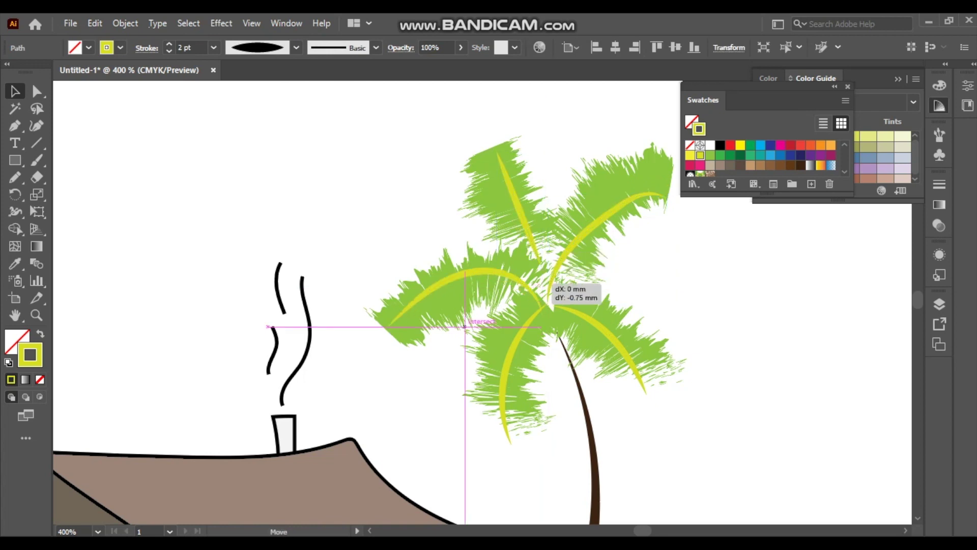
{"action": "key", "text": "ctrl+shift+a"}
{"action": "key", "text": "ctrl+1"}
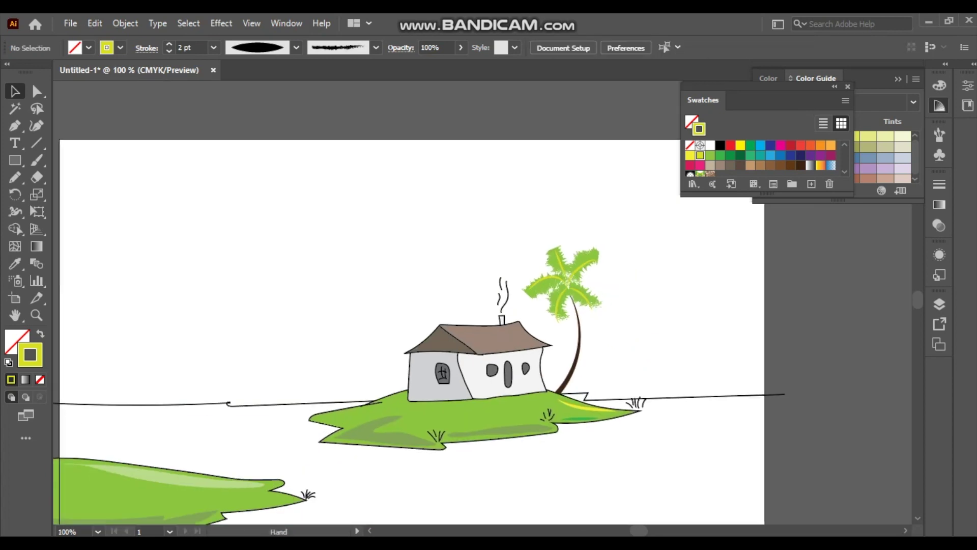
{"action": "scroll", "coordinate": [451, 269], "scroll_direction": "up", "scroll_amount": 2}
{"action": "scroll", "coordinate": [450, 270], "scroll_direction": "up", "scroll_amount": 2}
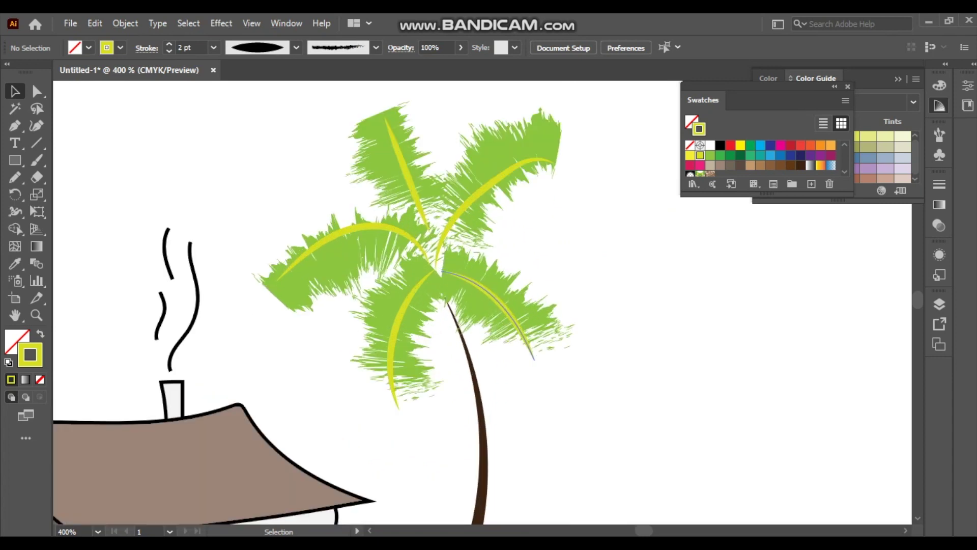
{"action": "left_click", "coordinate": [501, 310]}
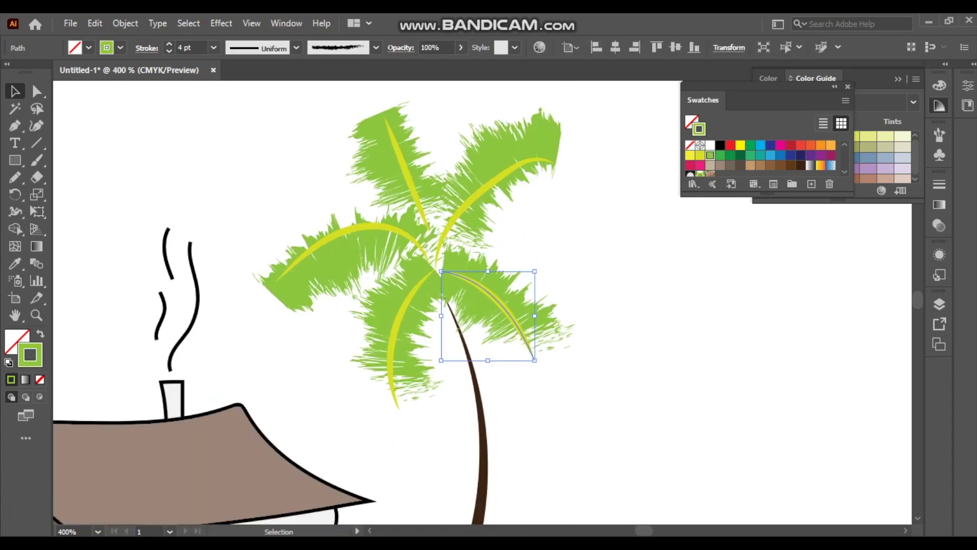
{"action": "key", "text": "ctrl+shift+a"}
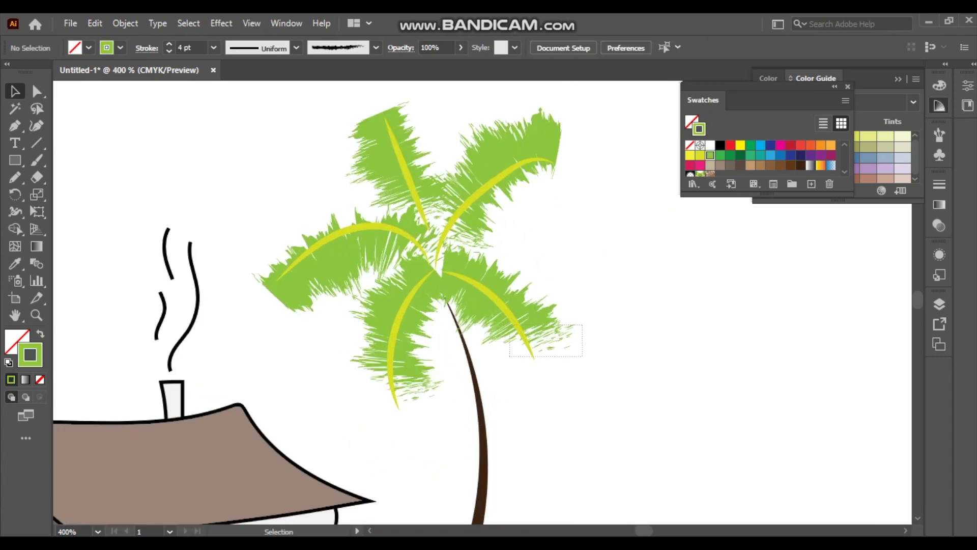
{"action": "left_click_drag", "start_coordinate": [582, 324], "coordinate": [510, 355]}
{"action": "key", "text": "ctrl+shift+a"}
Zoom in close on the house roof
{"action": "key", "text": "ctrl+0"}
{"action": "key", "text": "ctrl+equal"}
{"action": "key", "text": "ctrl+equal"}
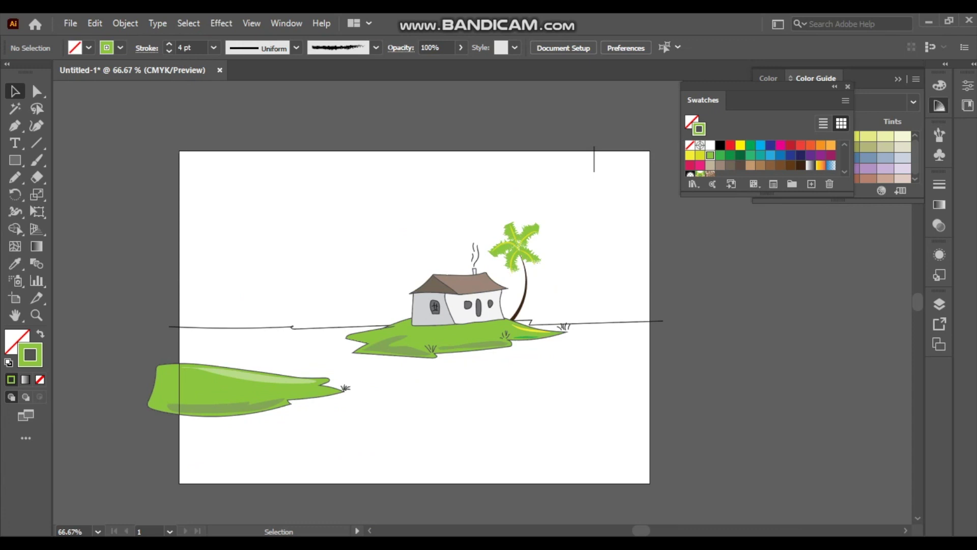
{"action": "left_click_drag", "start_coordinate": [594, 152], "coordinate": [611, 174]}
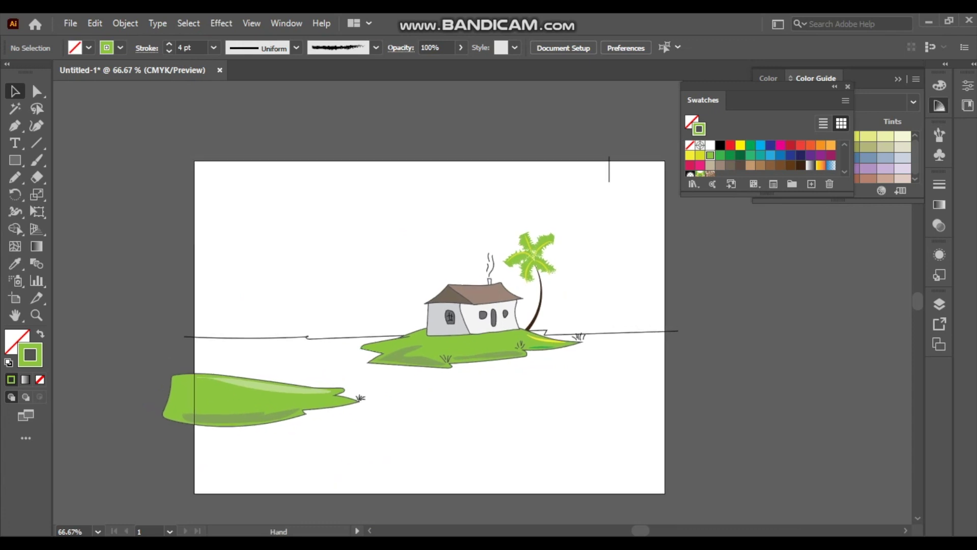
{"action": "key", "text": "ctrl+equal"}
{"action": "key", "text": "ctrl+equal"}
{"action": "key", "text": "ctrl+equal"}
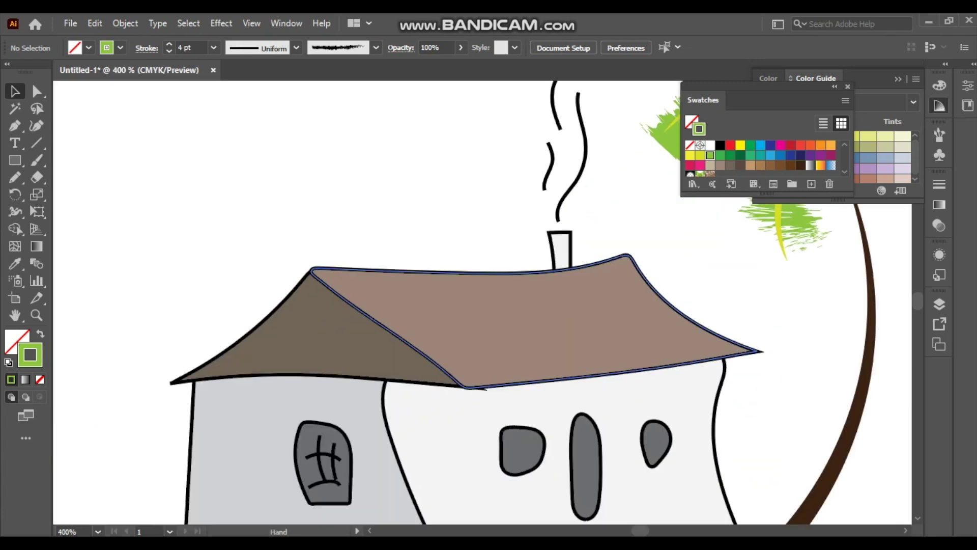
Pencil-draw a tan-filled highlight shape across the right slope of the roof
{"action": "key", "text": "n"}
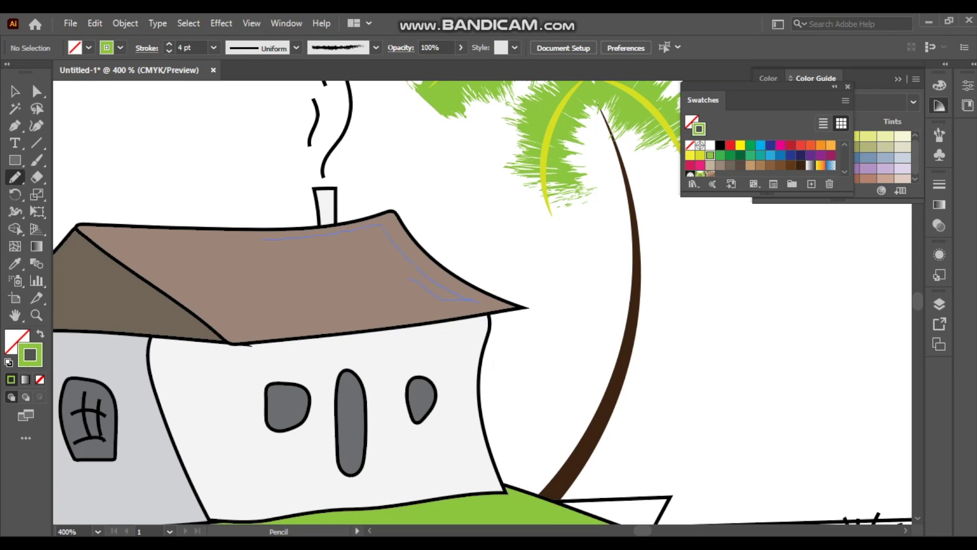
{"action": "left_click_drag", "start_coordinate": [476, 300], "coordinate": [478, 302]}
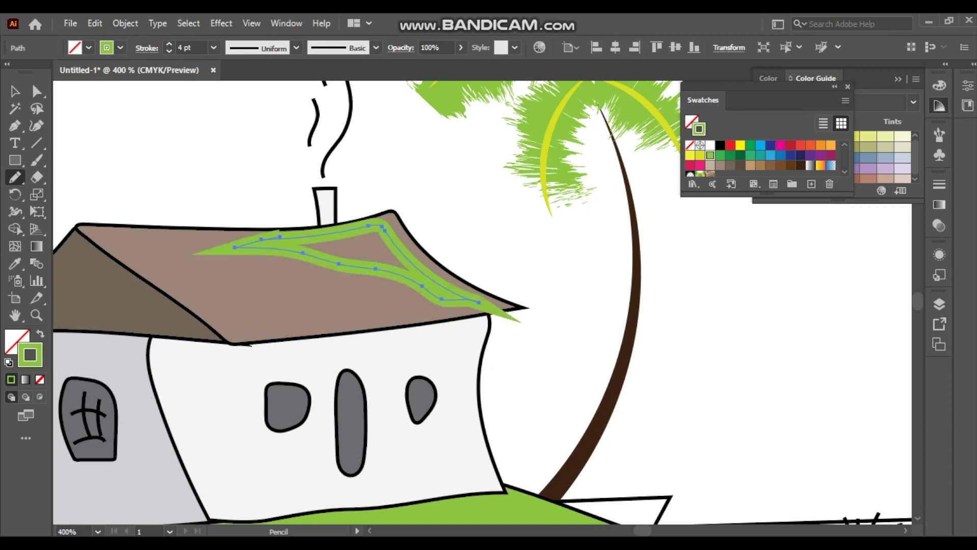
{"action": "key", "text": "shift+x"}
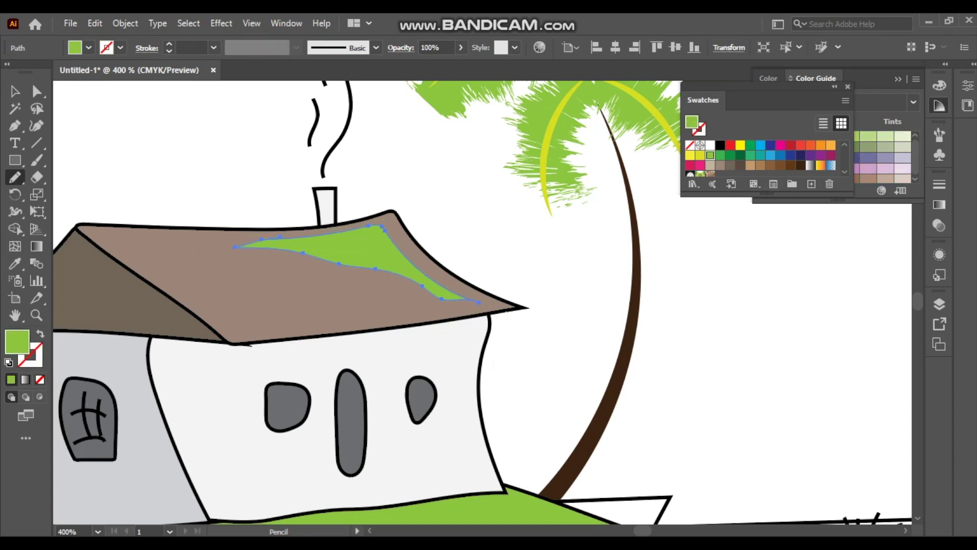
{"action": "left_click", "coordinate": [710, 165]}
{"action": "left_click", "coordinate": [720, 164]}
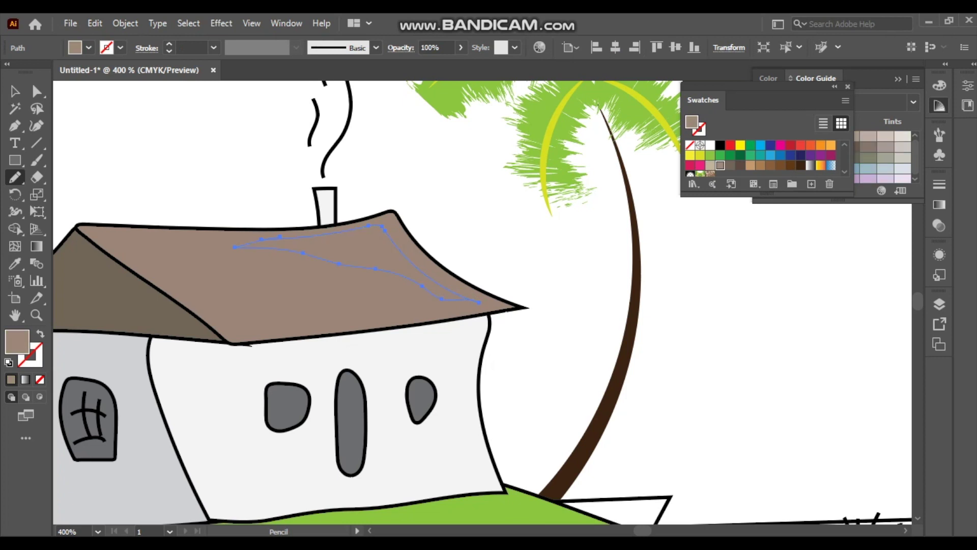
{"action": "key", "text": "ctrl+z"}
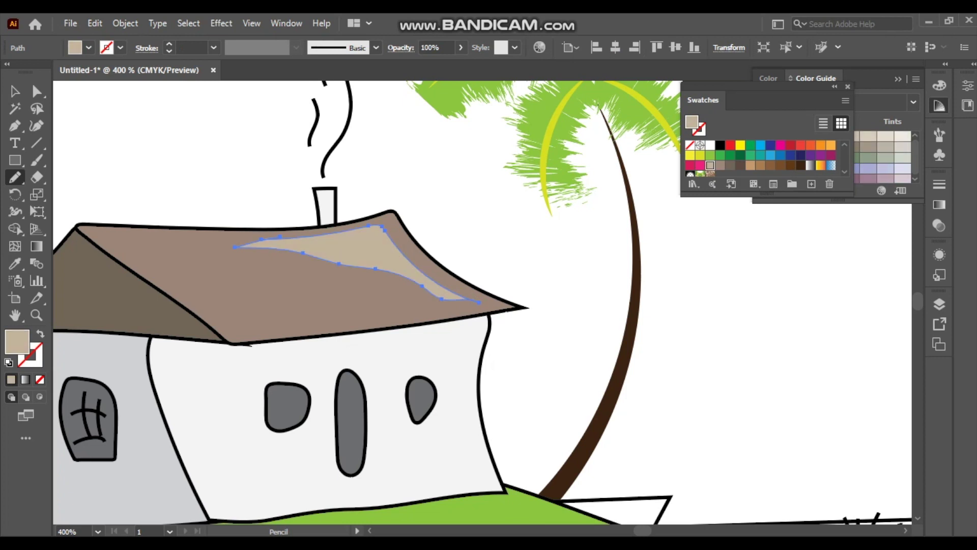
{"action": "key", "text": "v"}
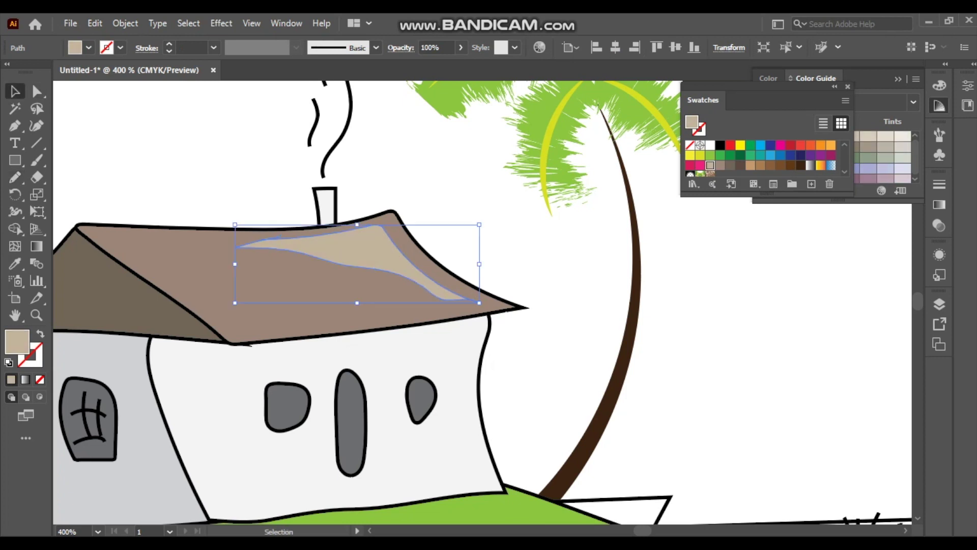
{"action": "key", "text": "ctrl+shift+a"}
{"action": "left_click_drag", "start_coordinate": [356, 306], "coordinate": [565, 331]}
{"action": "key", "text": "n"}
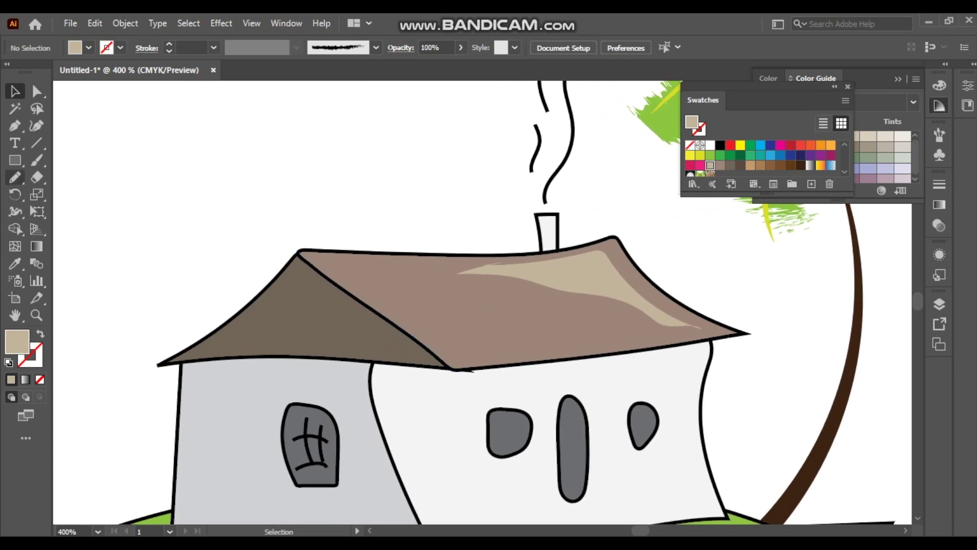
{"action": "key", "text": "n"}
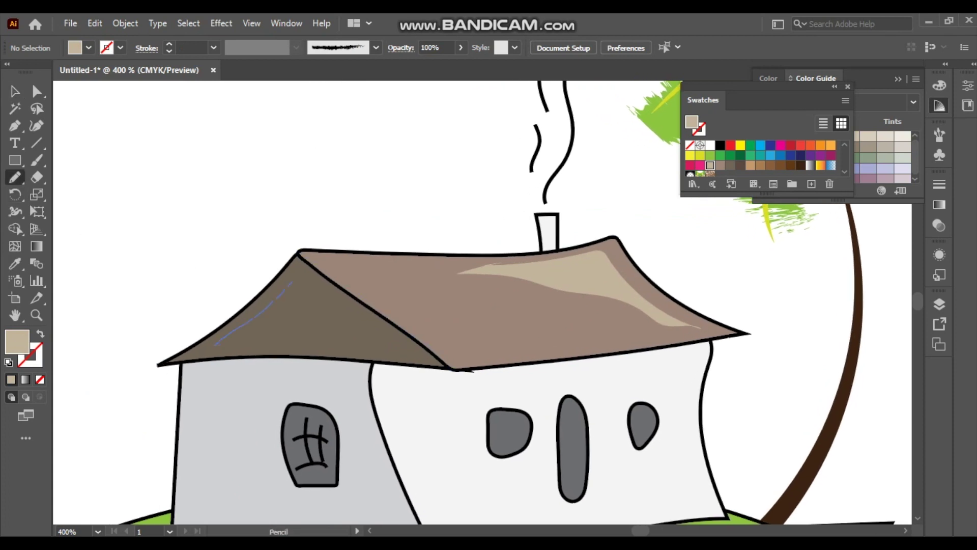
Pencil-draw a dark brown shading shape on the roof's left gable
{"action": "left_click_drag", "start_coordinate": [289, 283], "coordinate": [288, 285]}
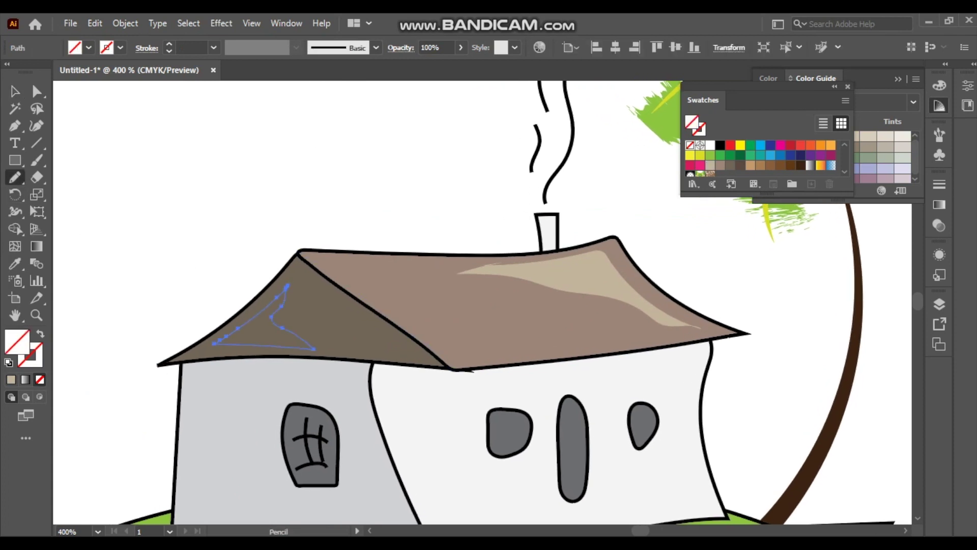
{"action": "left_click", "coordinate": [721, 165]}
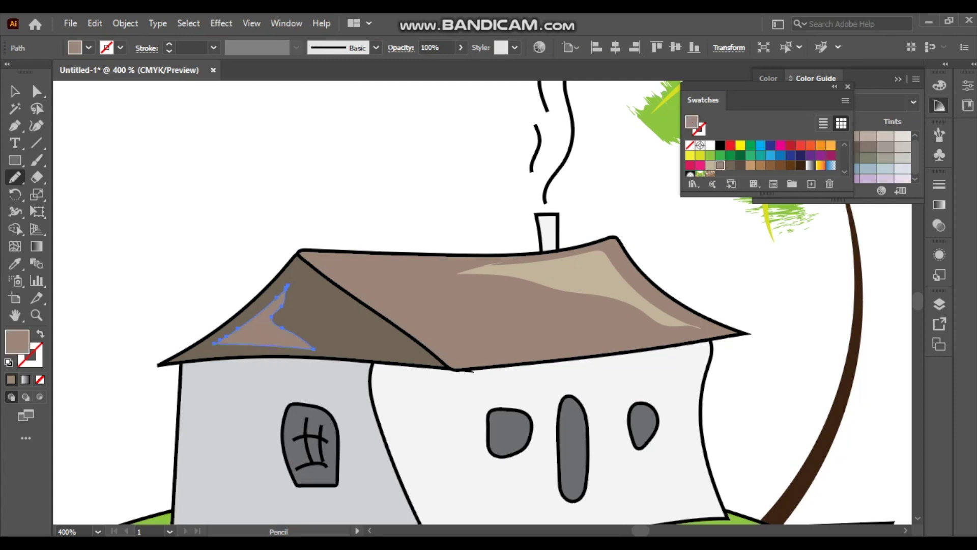
{"action": "left_click", "coordinate": [740, 165]}
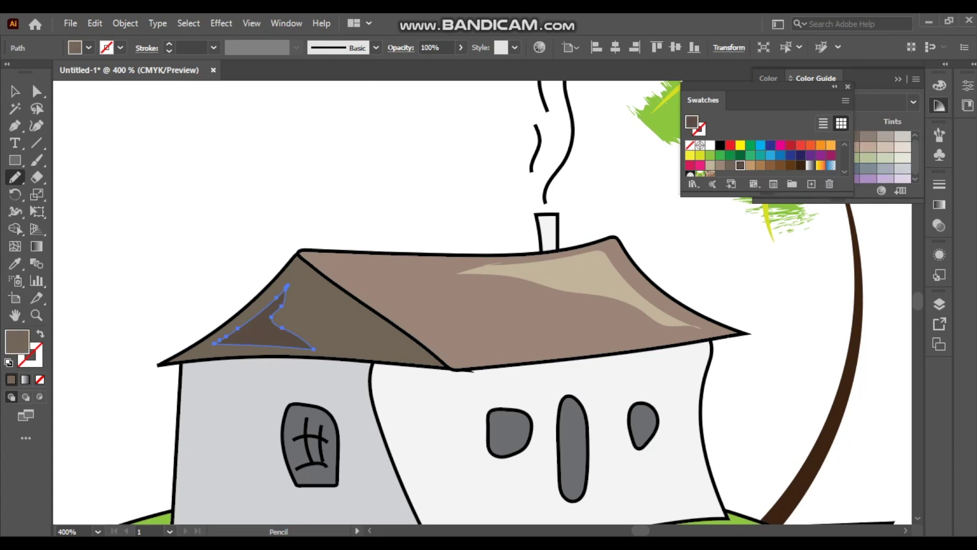
{"action": "key", "text": "v"}
{"action": "key", "text": "ctrl+shift+a"}
{"action": "key", "text": "ctrl+1"}
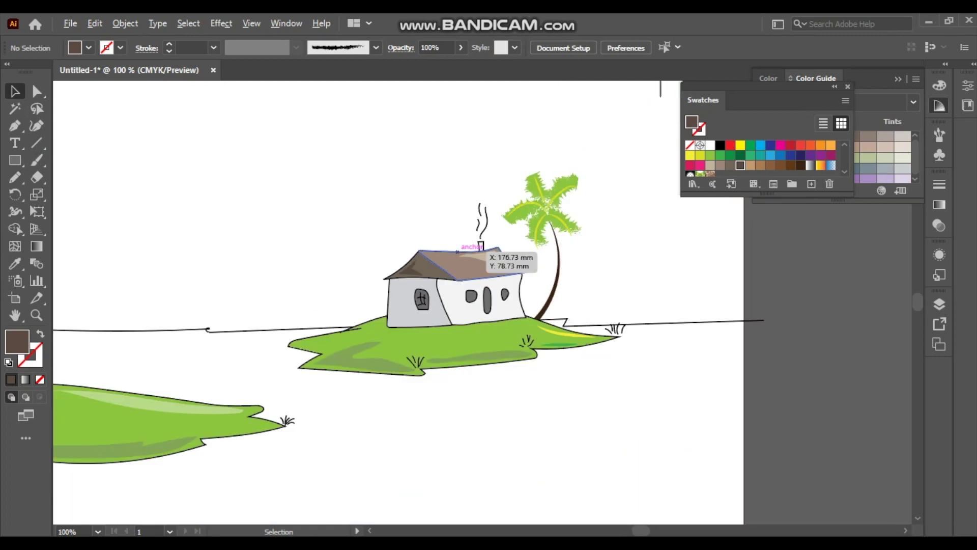
{"action": "scroll", "coordinate": [510, 269], "scroll_direction": "up", "scroll_amount": 3}
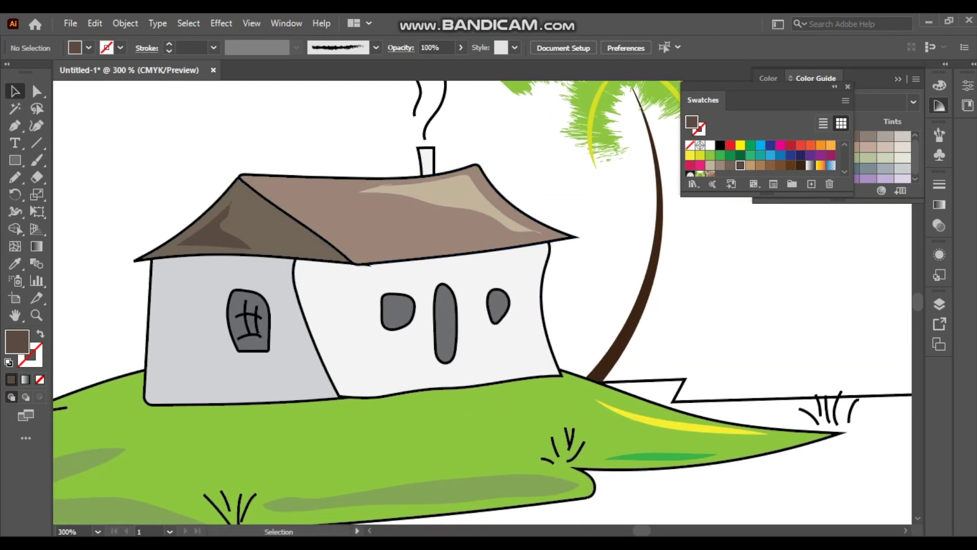
{"action": "key", "text": "n"}
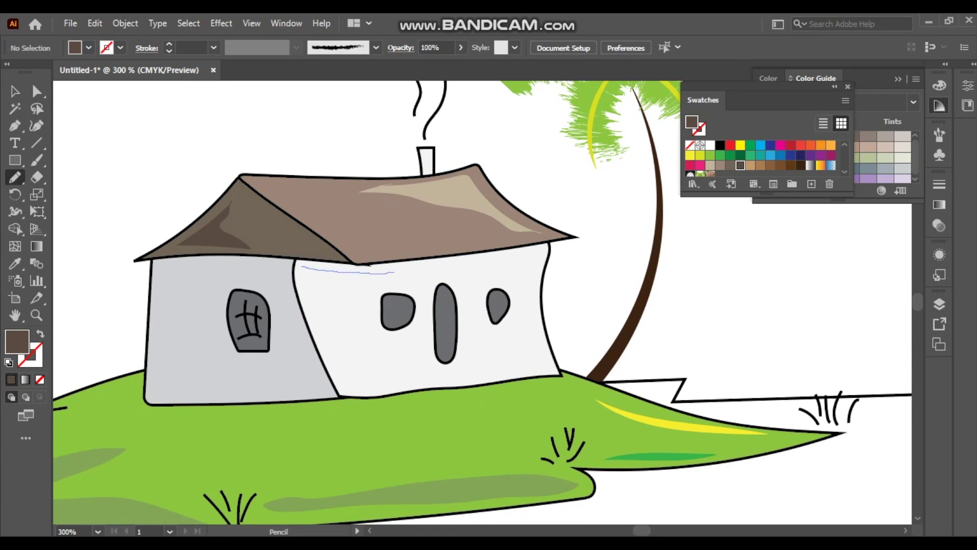
Pencil-draw a shading shape along the front wall's top and left edge and fill it near-white grey
{"action": "mouse_move", "coordinate": [394, 272]}
{"action": "left_mouse_down"}
{"action": "mouse_move", "coordinate": [523, 254]}
{"action": "mouse_move", "coordinate": [472, 271]}
{"action": "left_mouse_up"}
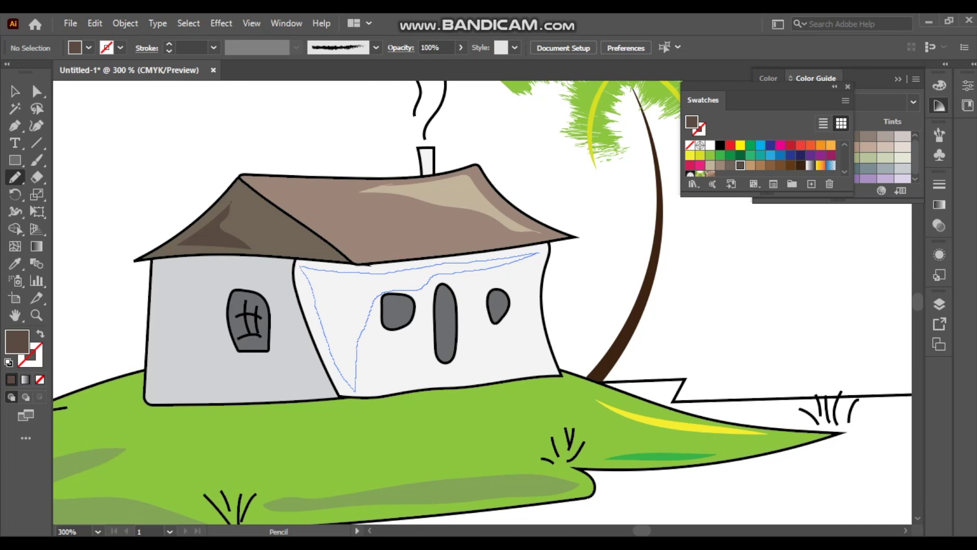
{"action": "left_click_drag", "start_coordinate": [306, 275], "coordinate": [303, 267]}
{"action": "left_click", "coordinate": [761, 156]}
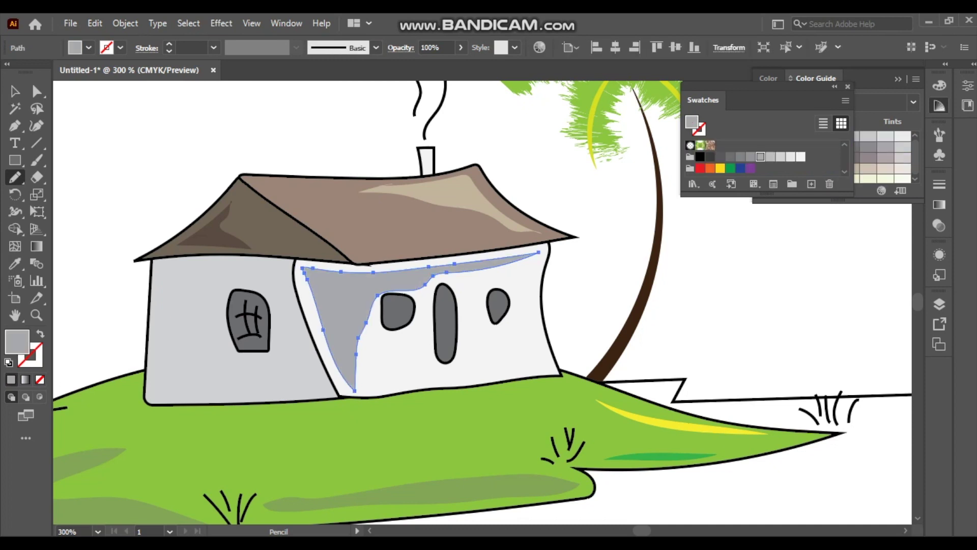
{"action": "left_click", "coordinate": [770, 156]}
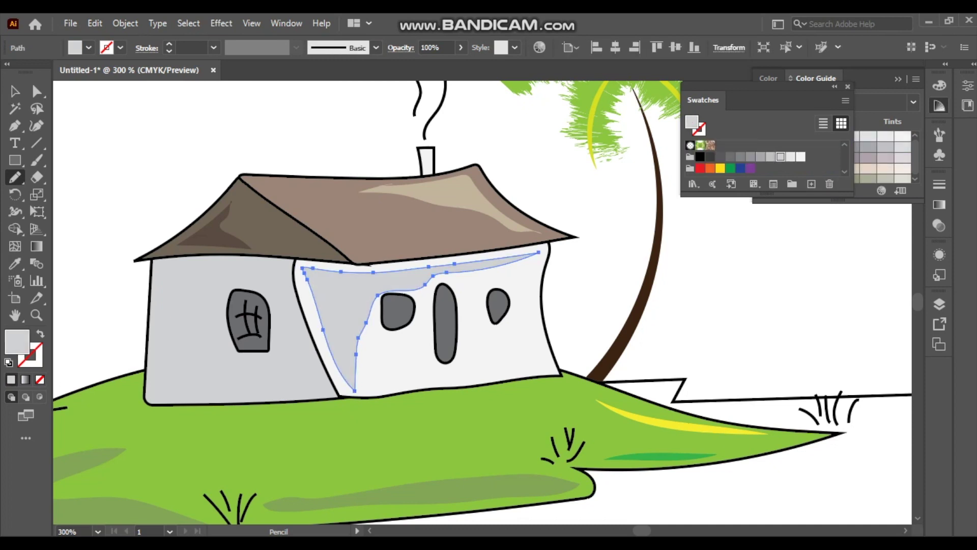
{"action": "left_click", "coordinate": [791, 156]}
{"action": "left_click", "coordinate": [14, 91]}
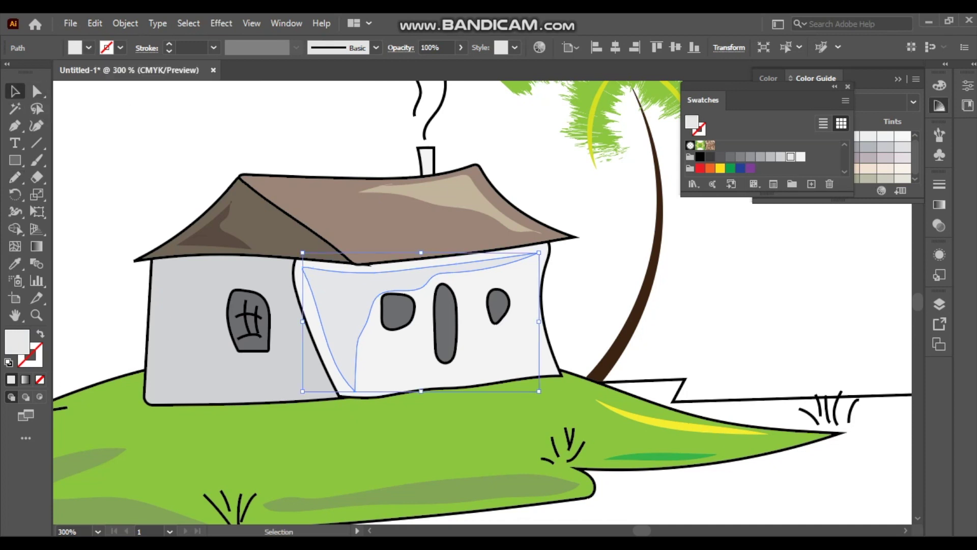
{"action": "left_click", "coordinate": [661, 315]}
Make the front wall shading a slightly darker grey, then start tracing shading on the left wall
{"action": "left_click_drag", "start_coordinate": [356, 305], "coordinate": [519, 296]}
{"action": "left_click", "coordinate": [631, 336]}
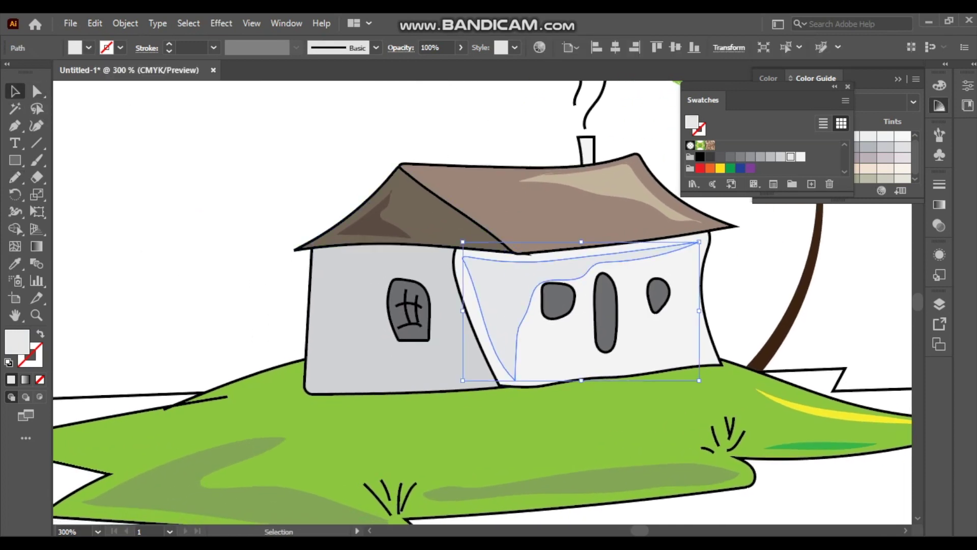
{"action": "left_click", "coordinate": [781, 156]}
{"action": "left_click", "coordinate": [203, 229]}
{"action": "left_click_drag", "start_coordinate": [509, 306], "coordinate": [408, 285]}
{"action": "left_click", "coordinate": [14, 177]}
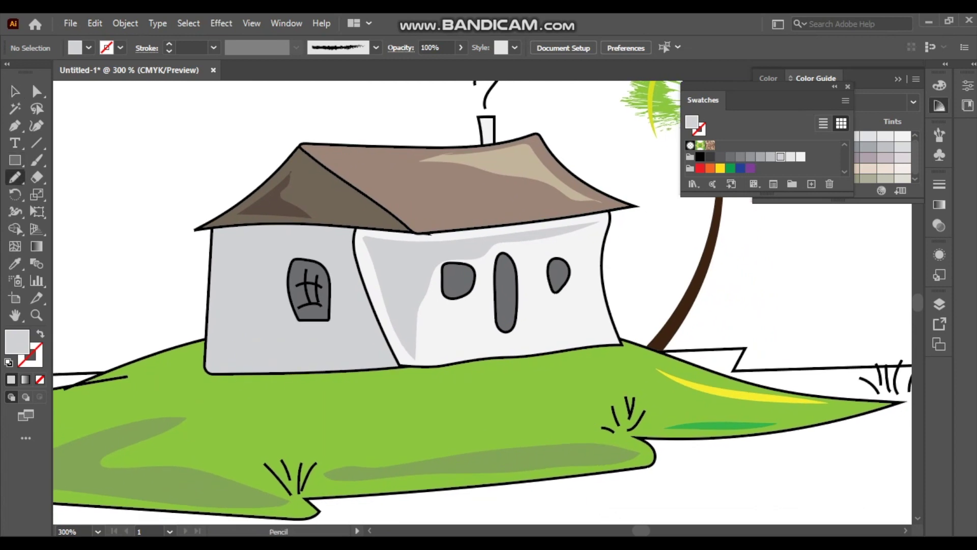
{"action": "mouse_move", "coordinate": [218, 234]}
{"action": "left_mouse_down"}
{"action": "mouse_move", "coordinate": [304, 230]}
{"action": "mouse_move", "coordinate": [269, 244]}
{"action": "left_mouse_up"}
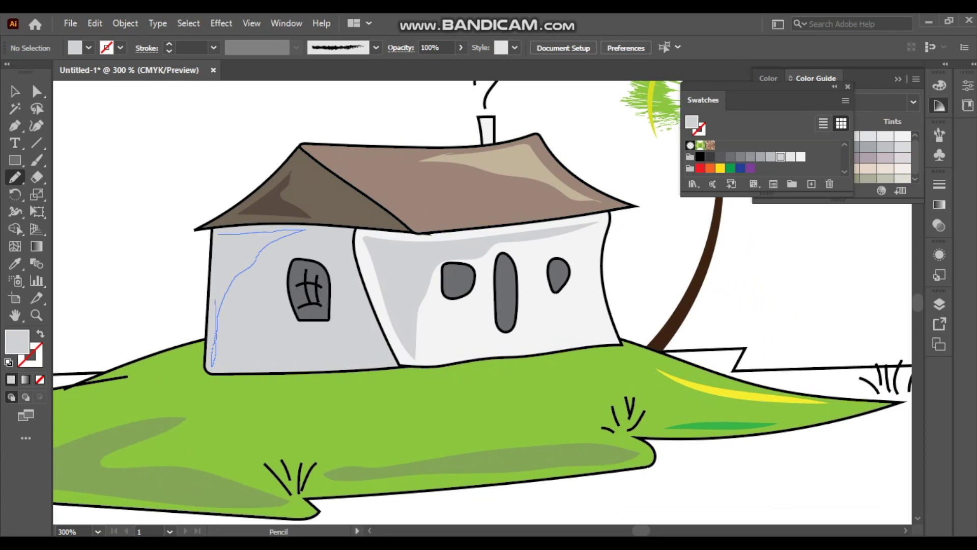
Close the left wall shading outline, fill it with light grey, and deselect it
{"action": "left_click_drag", "start_coordinate": [212, 362], "coordinate": [211, 366]}
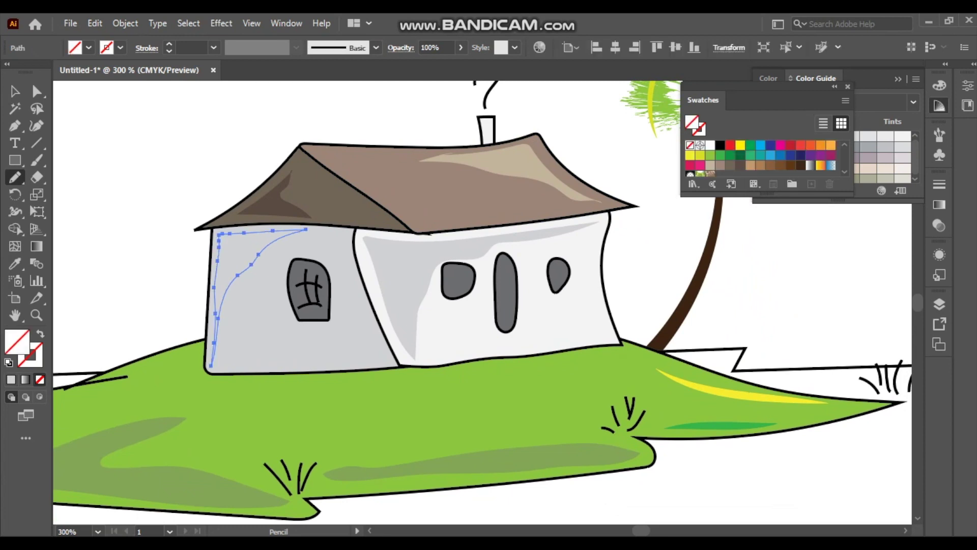
{"action": "scroll", "coordinate": [761, 158], "scroll_direction": "down", "scroll_amount": 3}
{"action": "left_click", "coordinate": [730, 157]}
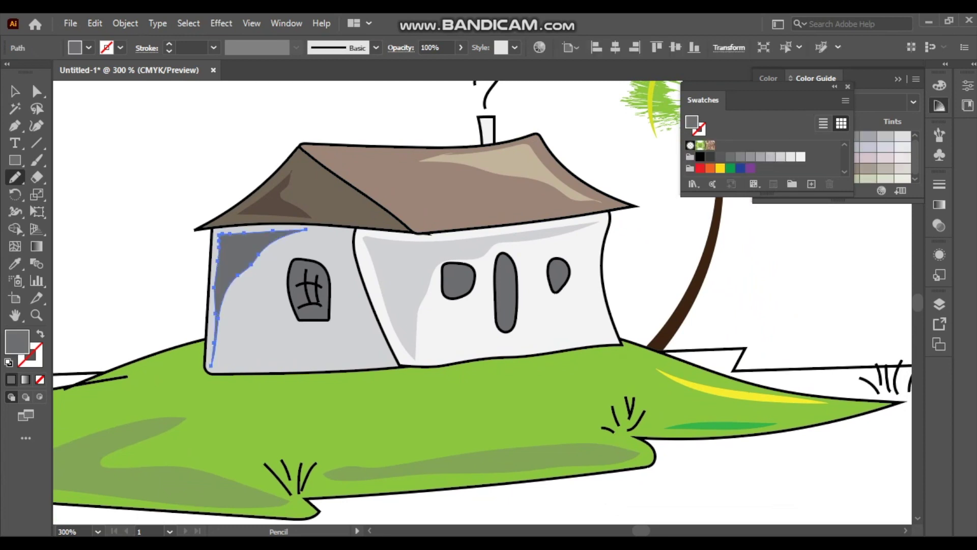
{"action": "left_click", "coordinate": [740, 156]}
{"action": "left_click", "coordinate": [761, 156]}
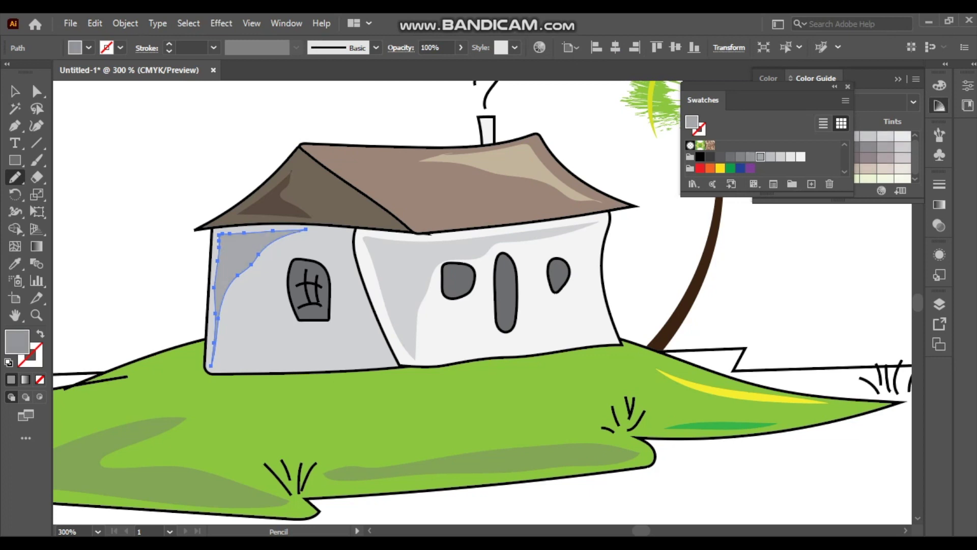
{"action": "left_click", "coordinate": [771, 156]}
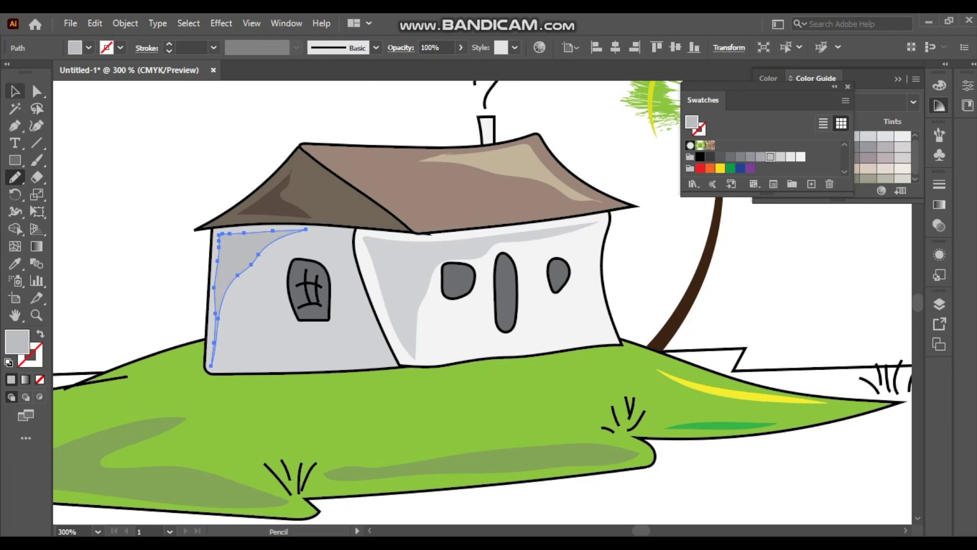
{"action": "key", "text": "v"}
{"action": "key", "text": "ctrl+shift+a"}
{"action": "left_click_drag", "start_coordinate": [214, 227], "coordinate": [234, 188]}
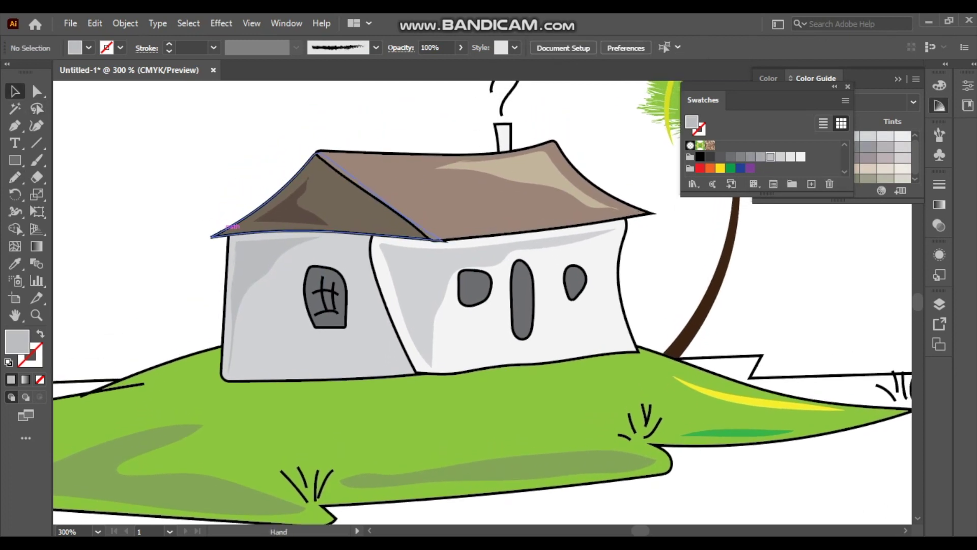